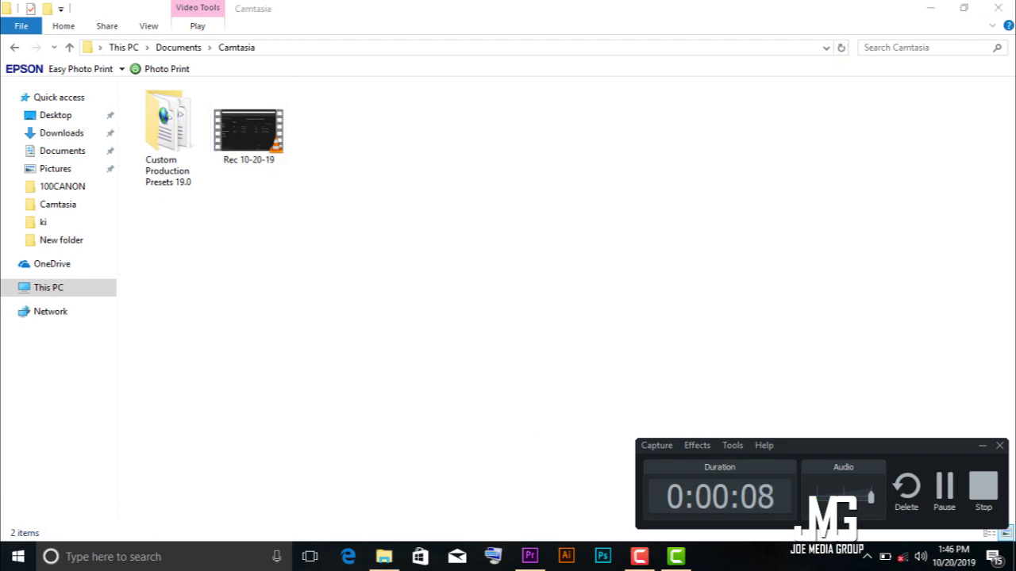
# Switch to Adobe Premiere Pro and start a new project named JOEL.
pyautogui.click(1000, 8)
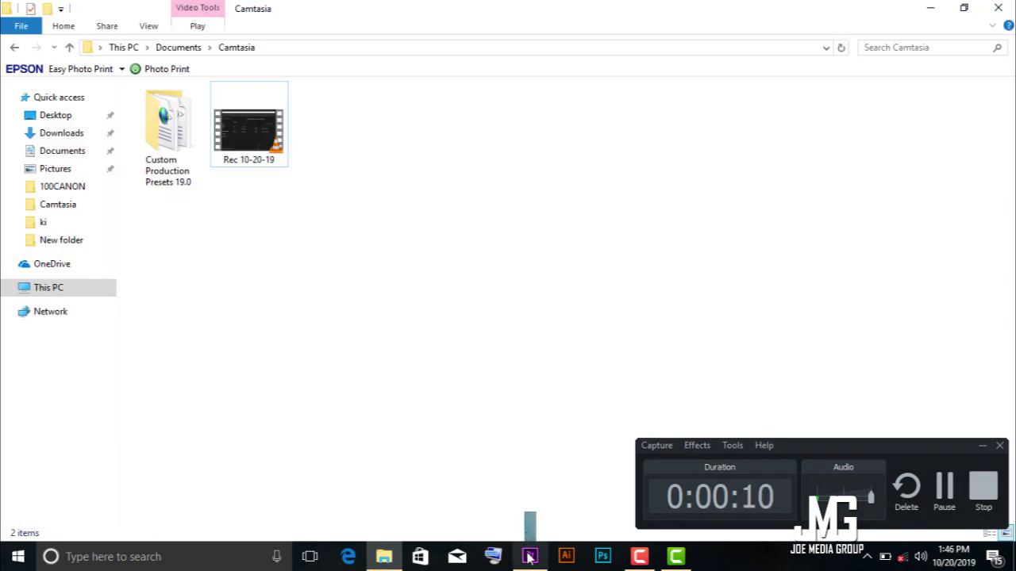
pyautogui.click(529, 557)
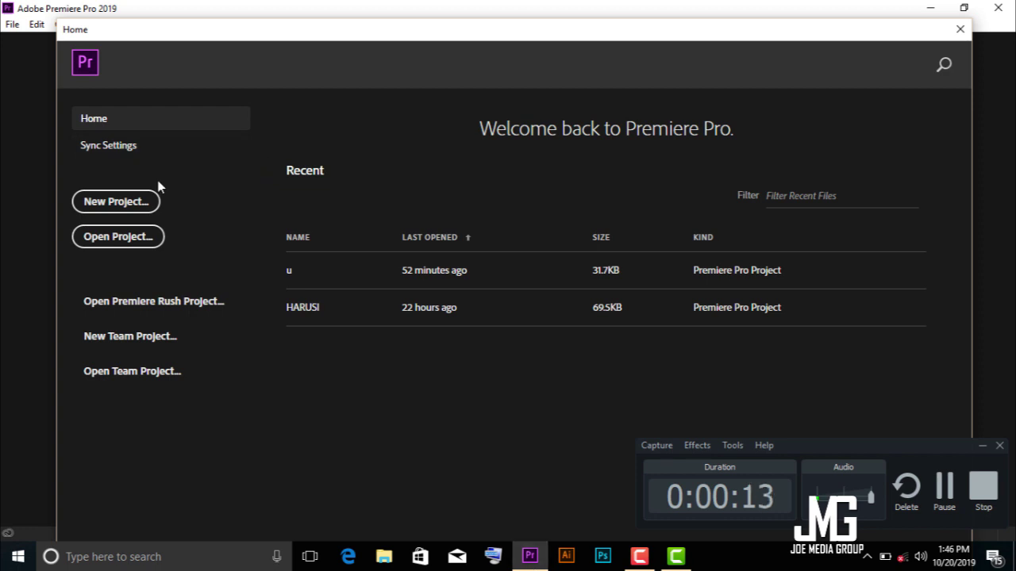
pyautogui.click(131, 204)
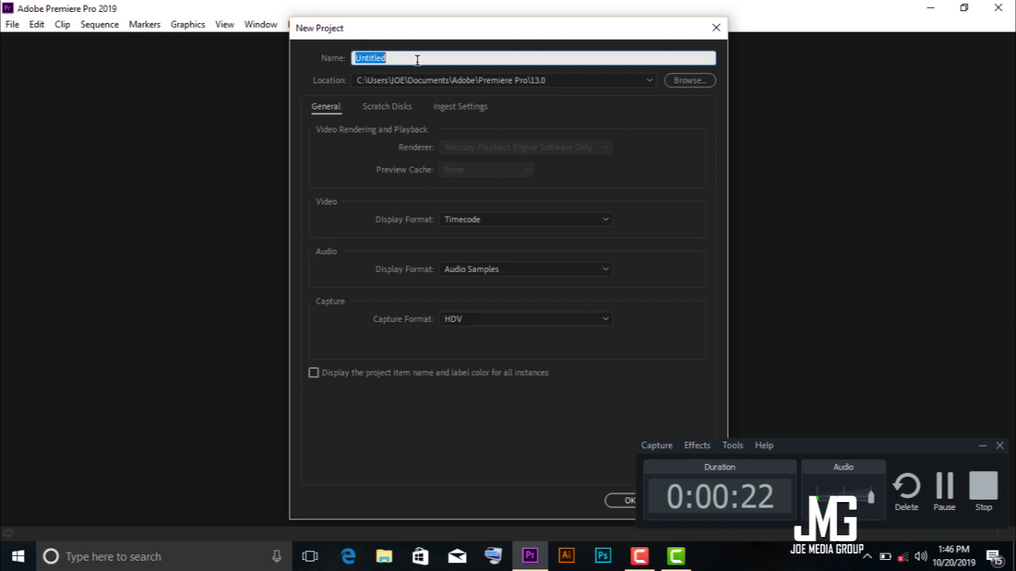
pyautogui.write('JOEL')
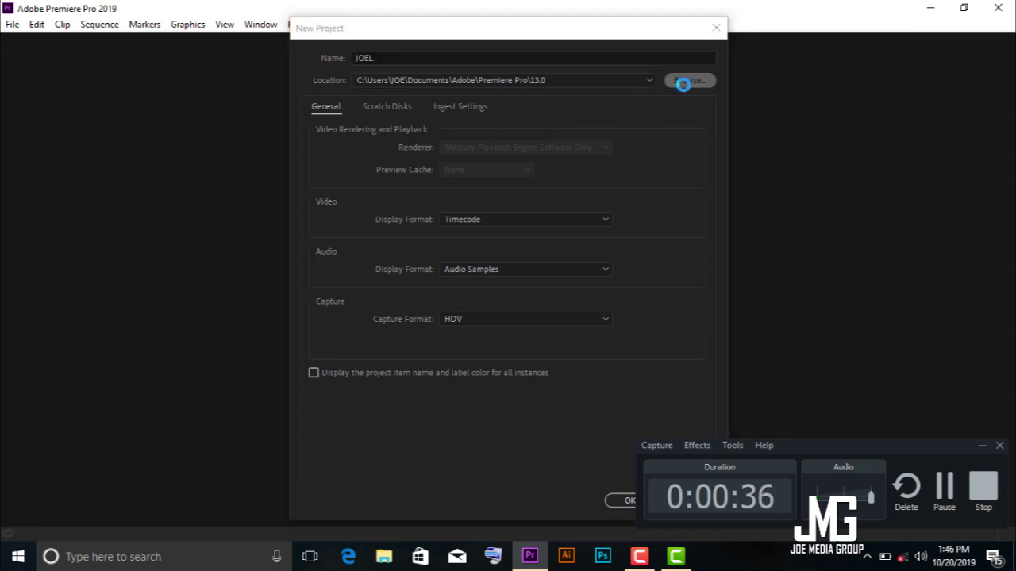
# Create a folder named JOEL in Documents and set it as the new project's location.
pyautogui.click(681, 81)
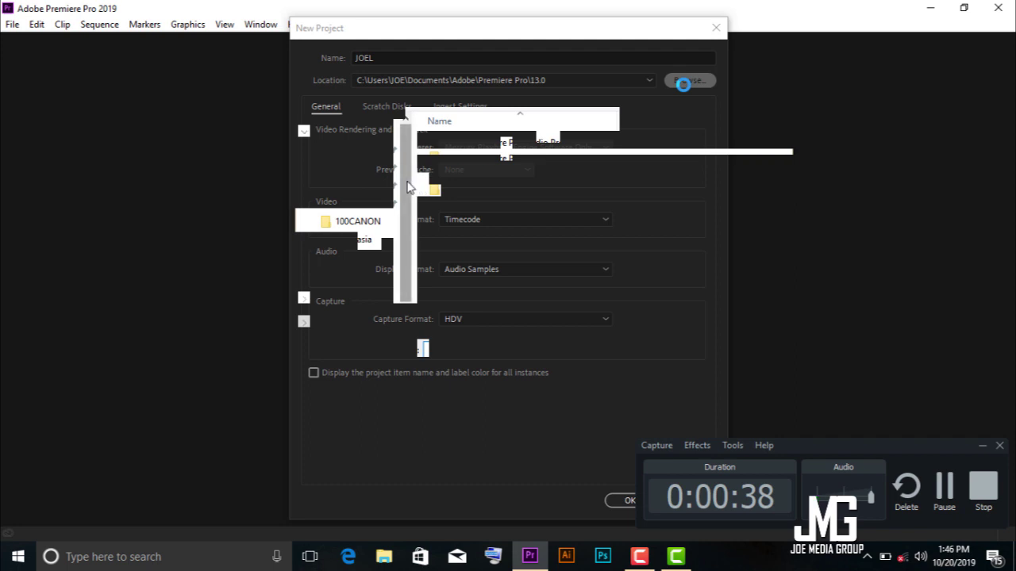
pyautogui.scroll(-1, 404, 188)
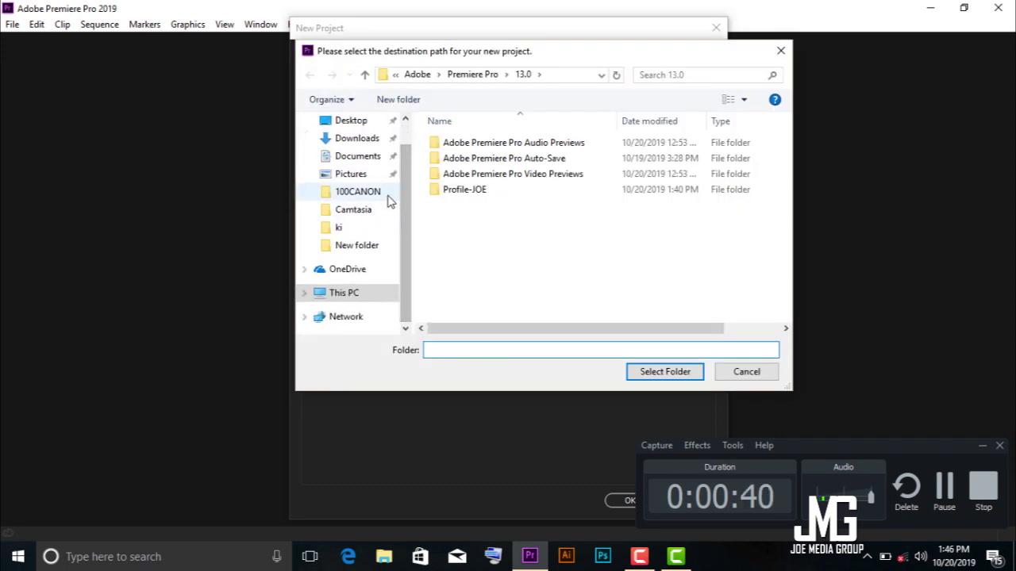
pyautogui.click(366, 156)
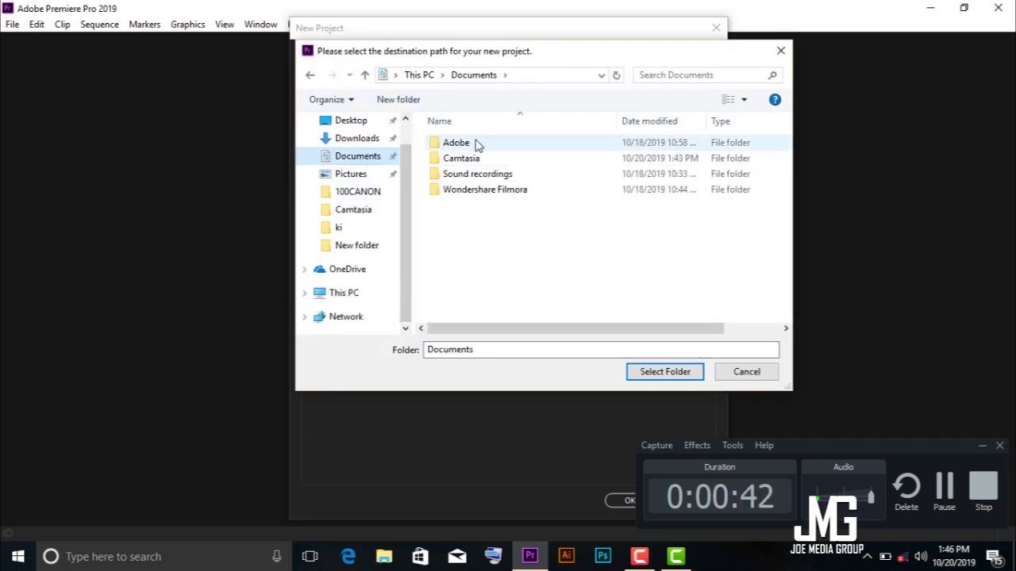
pyautogui.rightClick(447, 233)
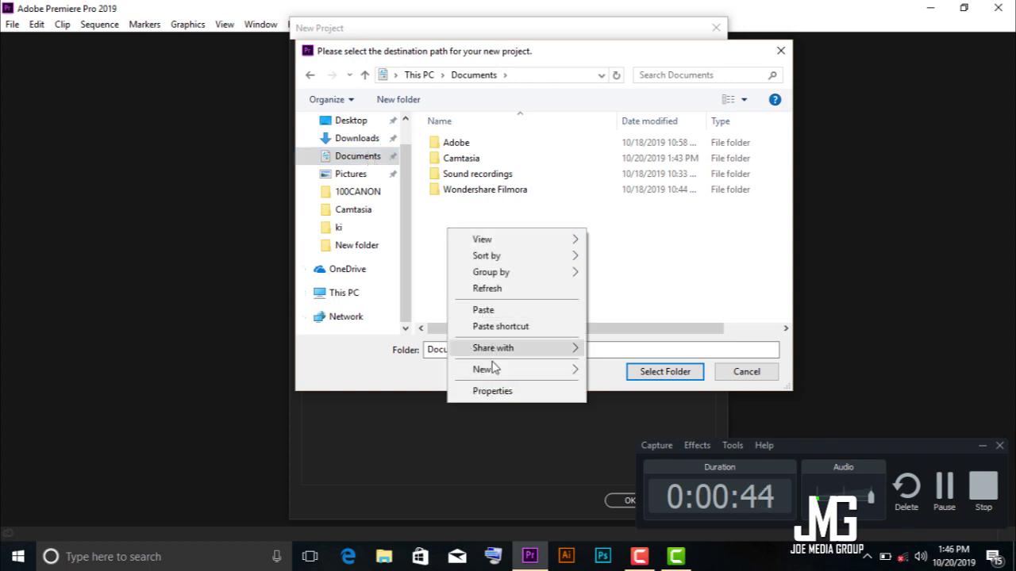
pyautogui.moveTo(512, 370)
pyautogui.click(613, 370)
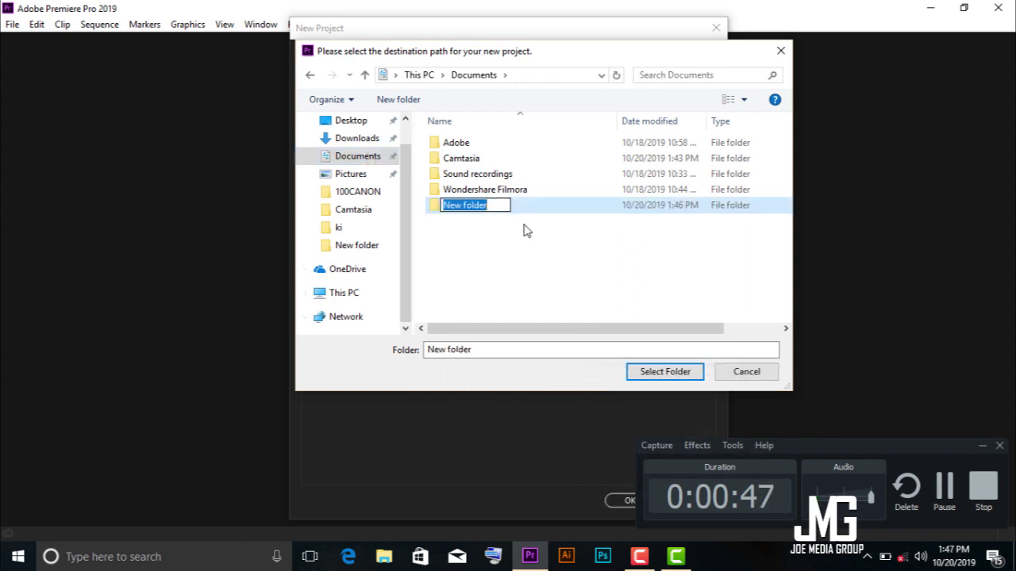
pyautogui.write('JOE')
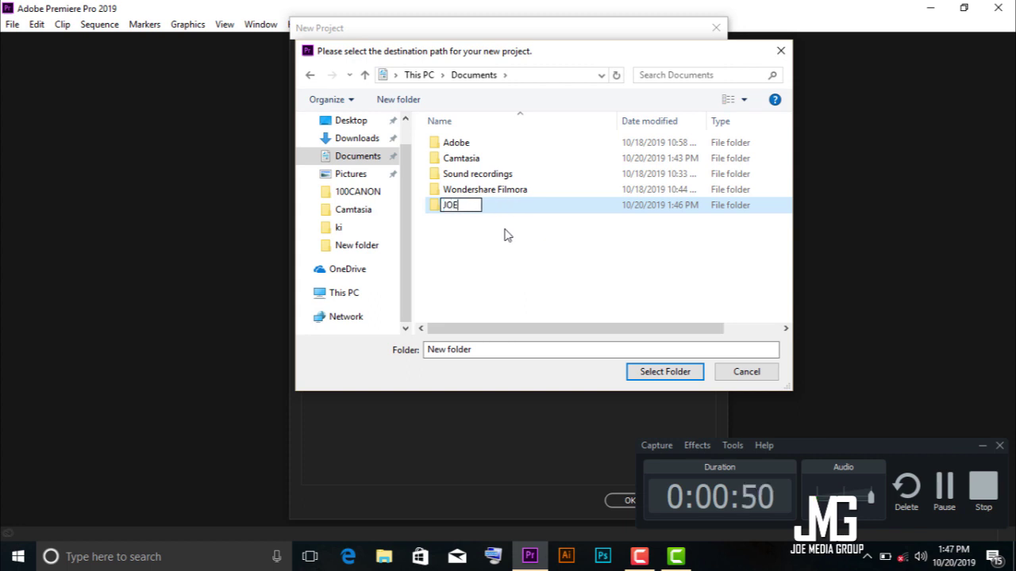
pyautogui.press('BackSpace')
pyautogui.write('EL')
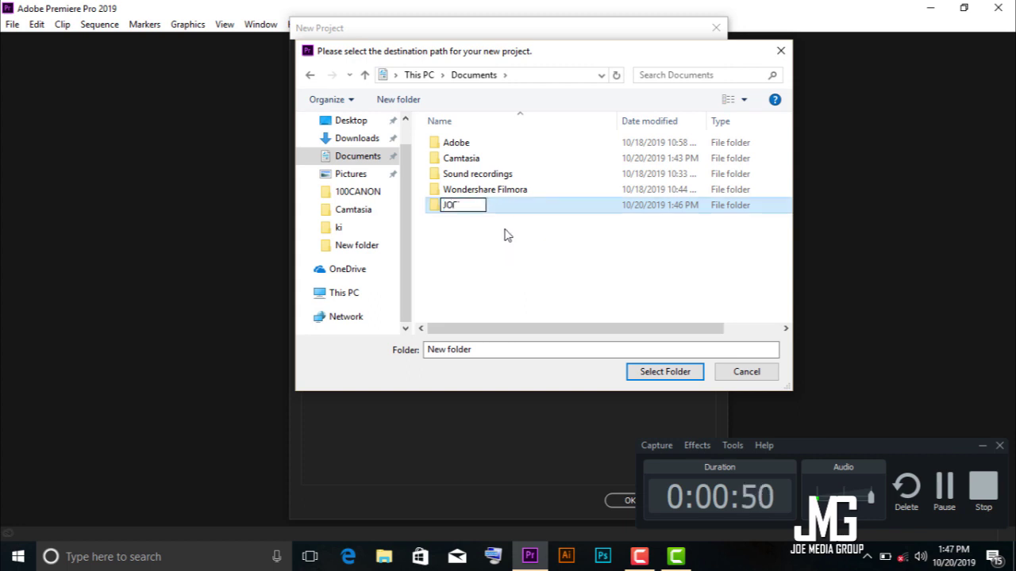
pyautogui.click(500, 252)
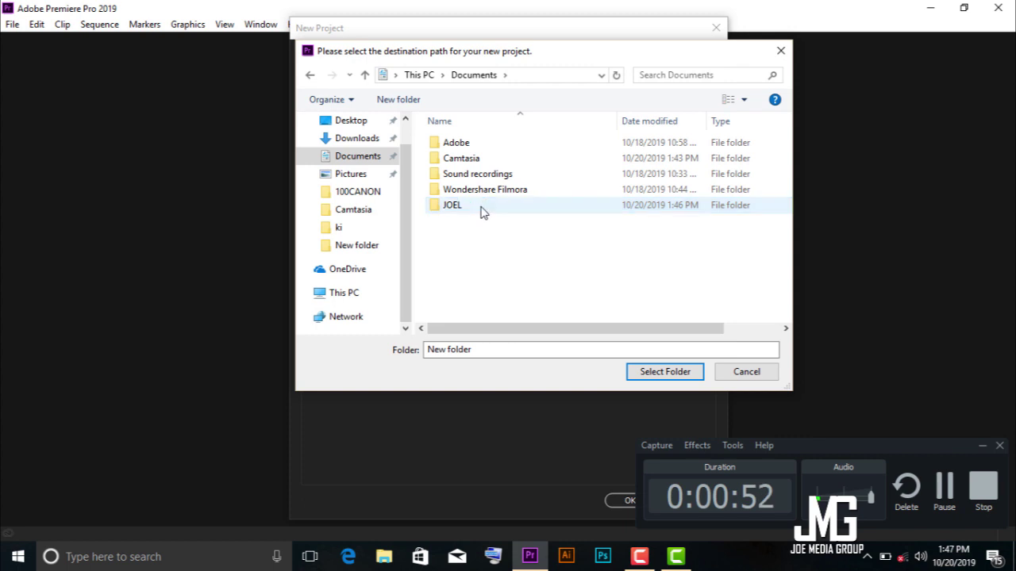
pyautogui.click(482, 211)
pyautogui.click(657, 369)
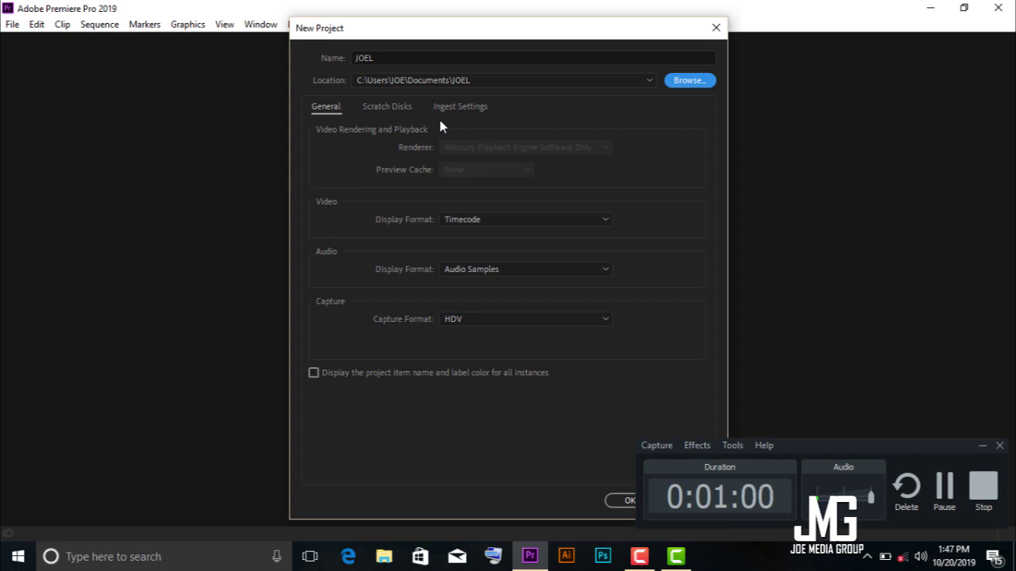
# Choose HDV as the capture format and create the project.
pyautogui.click(468, 329)
pyautogui.click(466, 345)
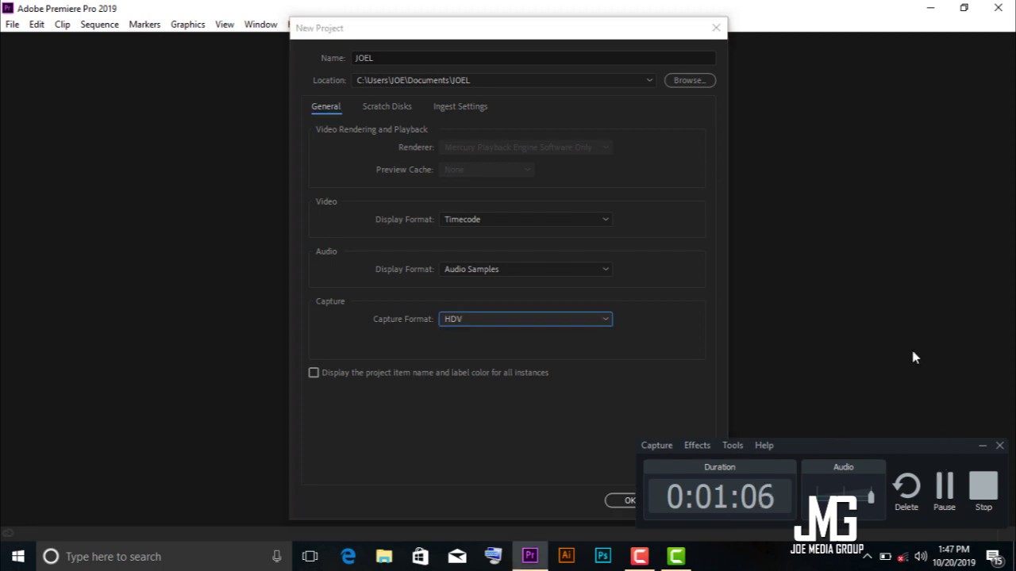
pyautogui.click(982, 446)
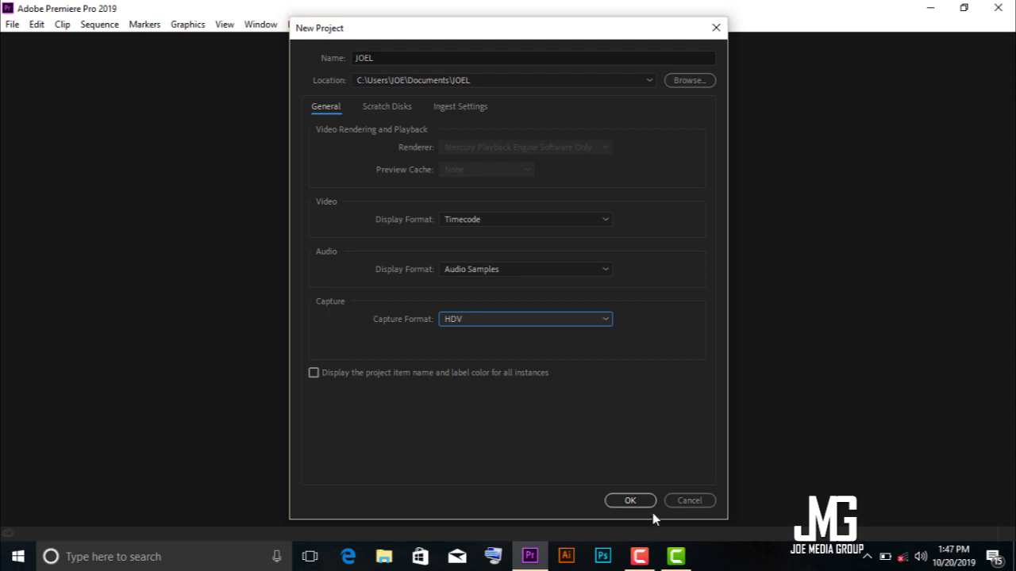
pyautogui.click(625, 497)
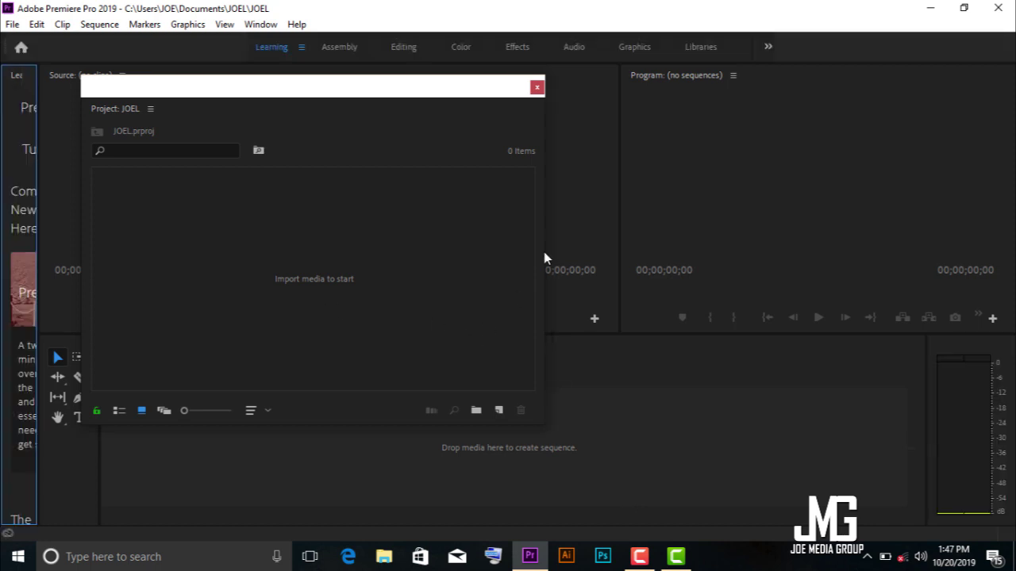
# Close the floating project window and switch to the Editing workspace.
pyautogui.click(539, 93)
pyautogui.click(537, 89)
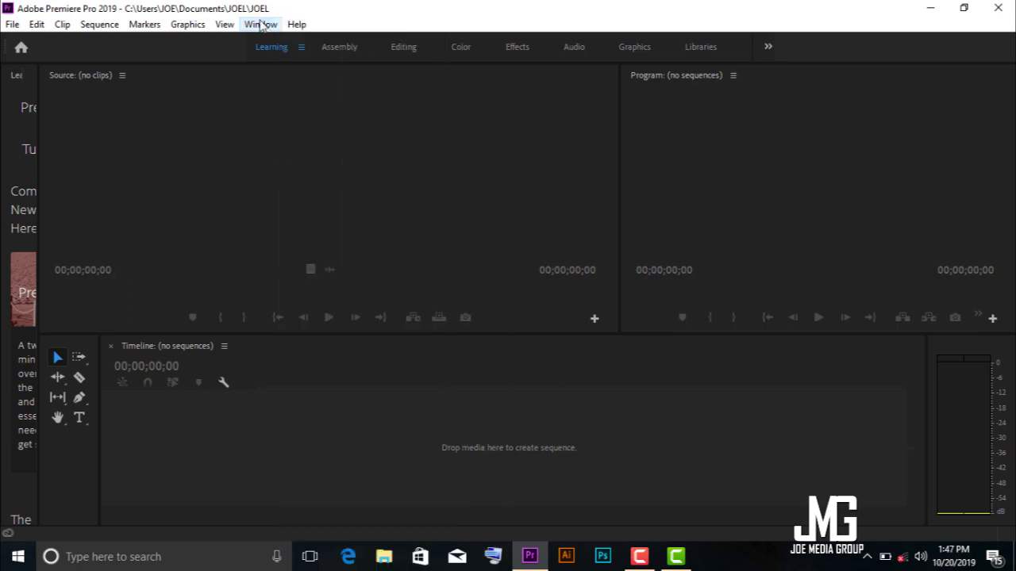
pyautogui.click(260, 23)
pyautogui.moveTo(333, 35)
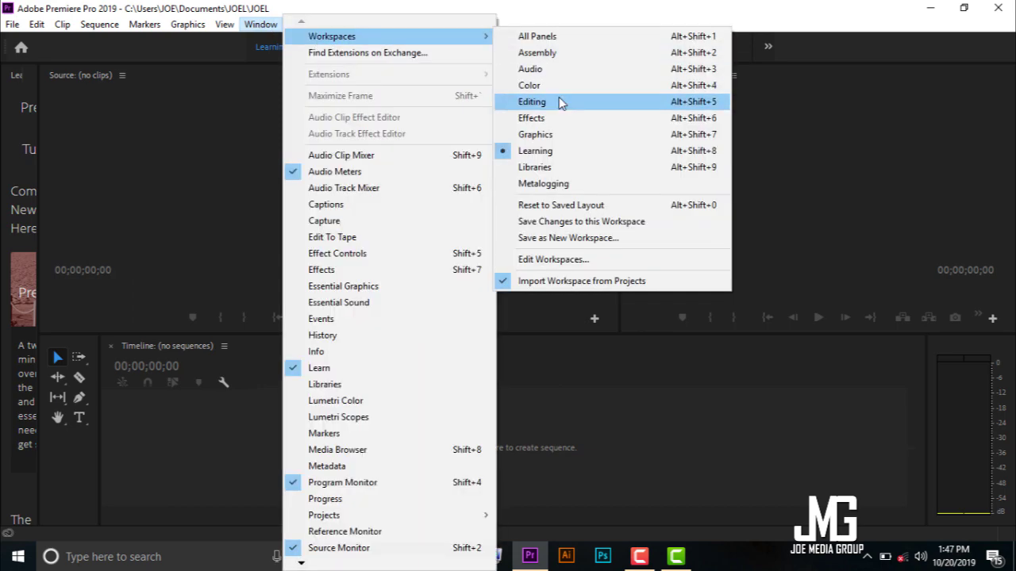
pyautogui.click(558, 101)
pyautogui.click(559, 102)
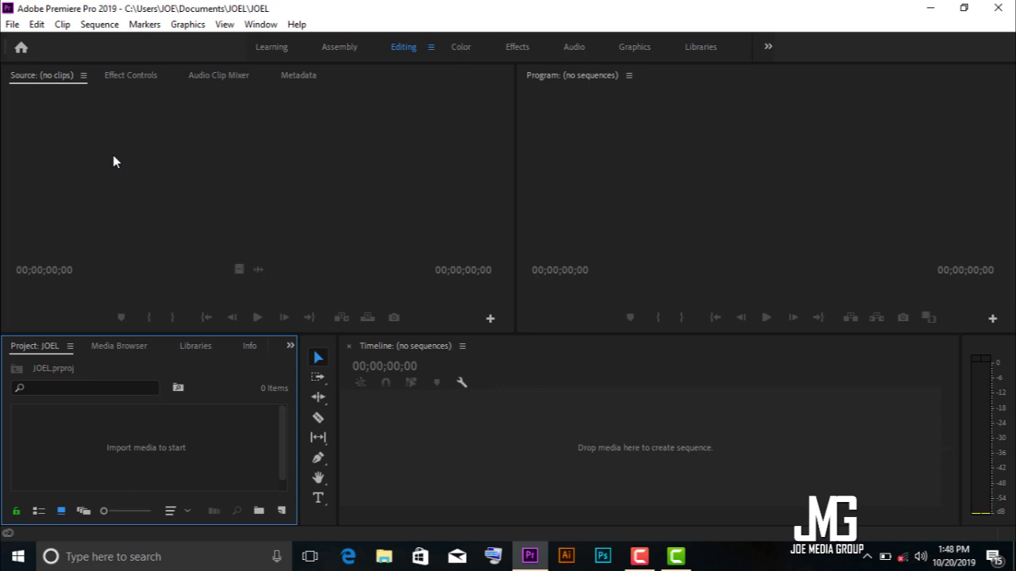
# Import the video clip MVI_3044 from the 100CANON folder, and delete it from the project.
pyautogui.click(16, 26)
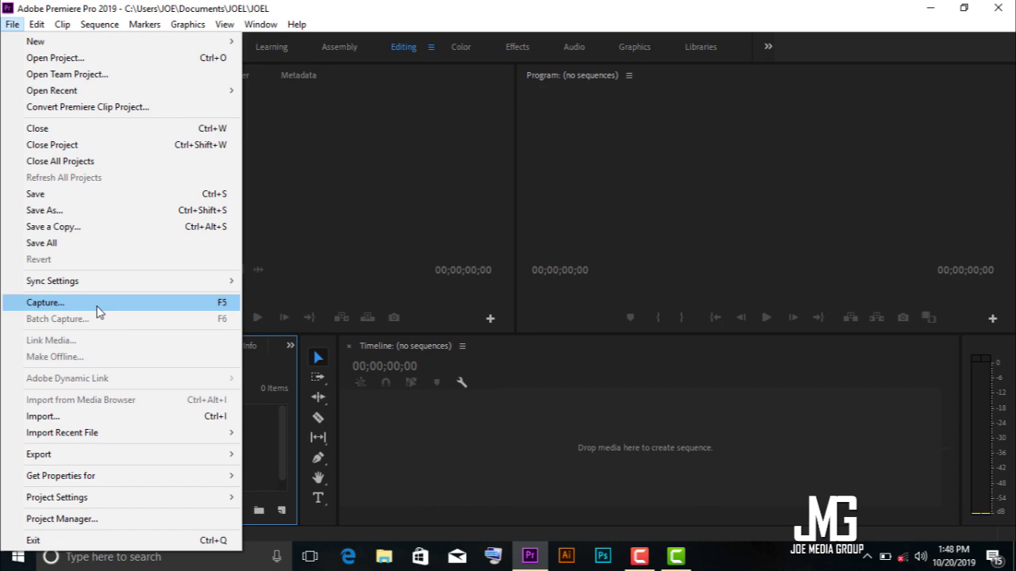
pyautogui.click(44, 416)
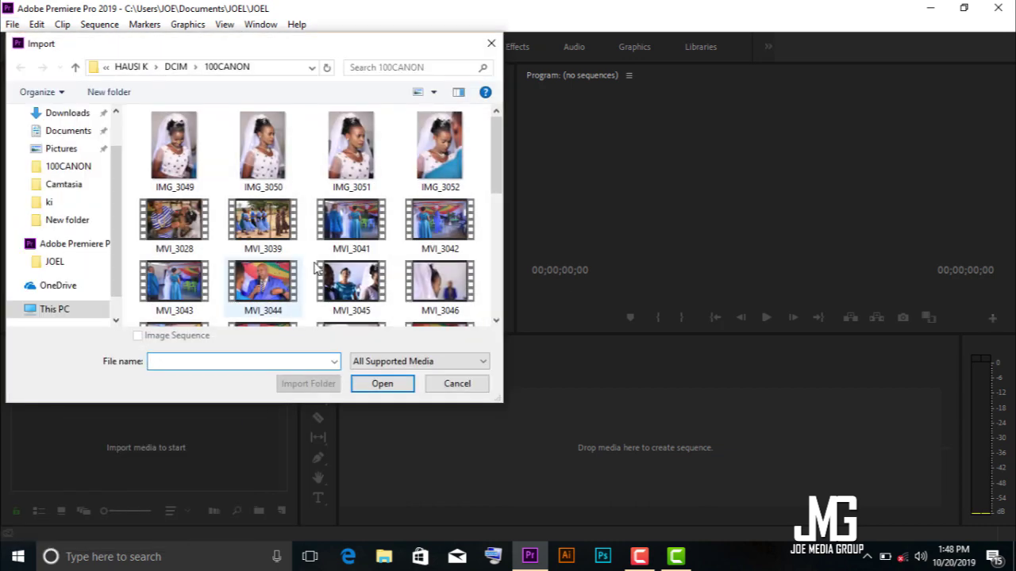
pyautogui.click(274, 284)
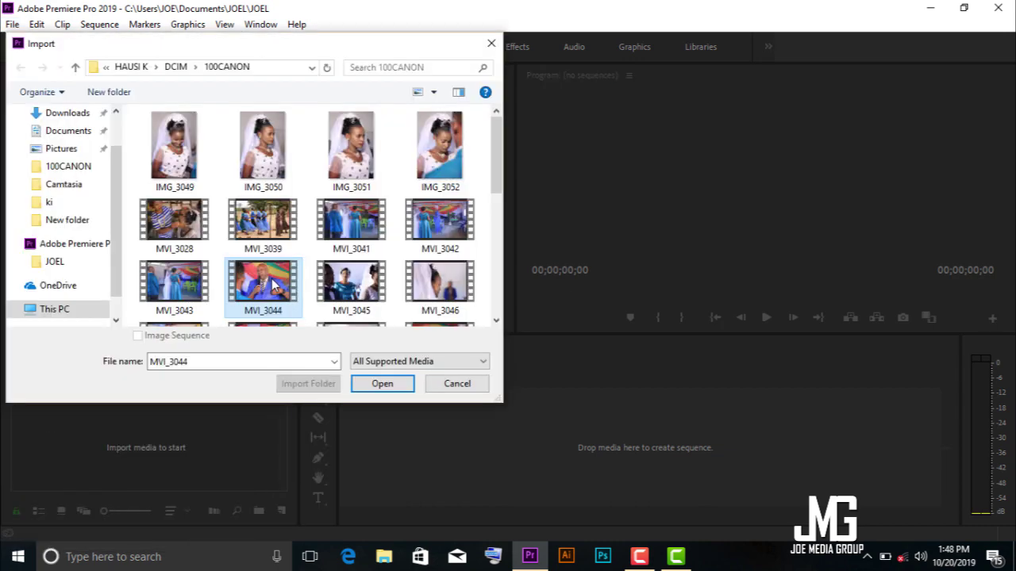
pyautogui.click(382, 384)
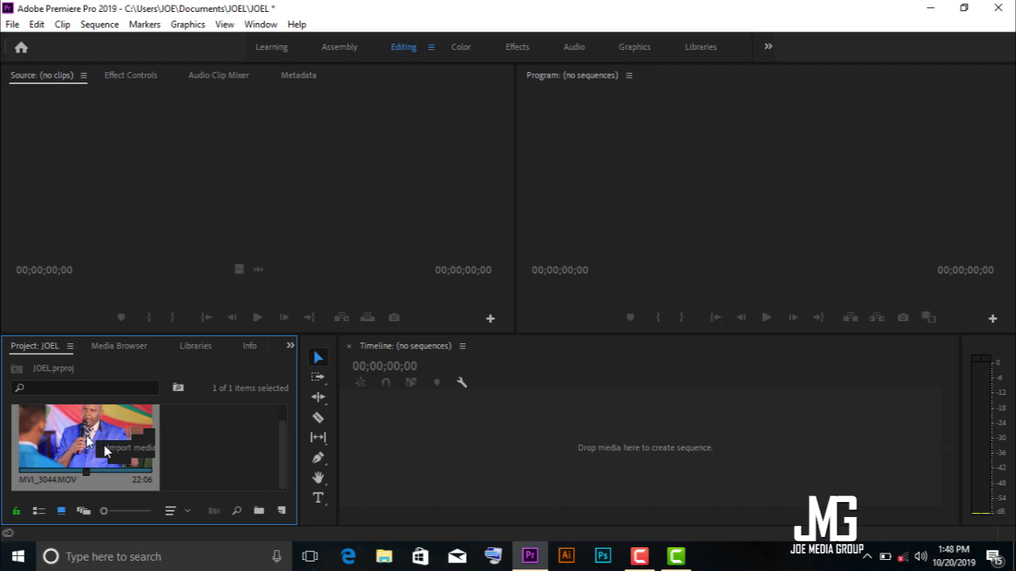
pyautogui.press('Delete')
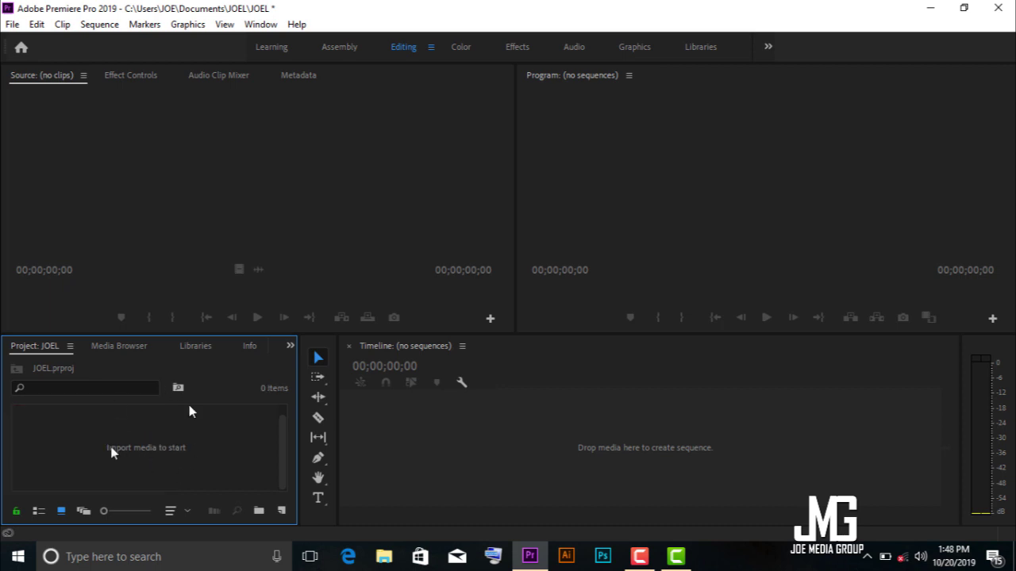
# Import MVI_3044 again from the empty project bin and remove the clip once more.
pyautogui.doubleClick(150, 449)
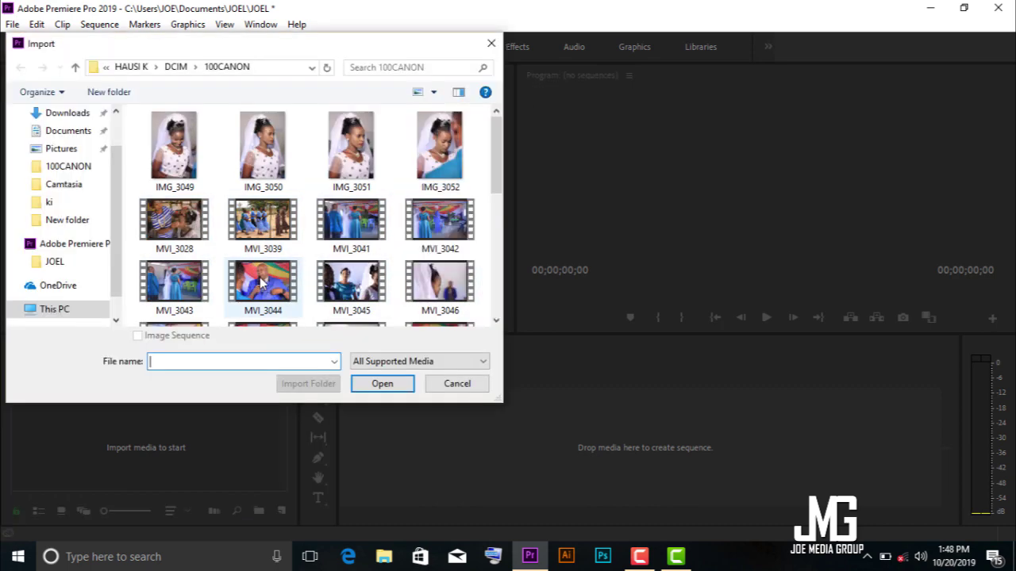
pyautogui.click(257, 279)
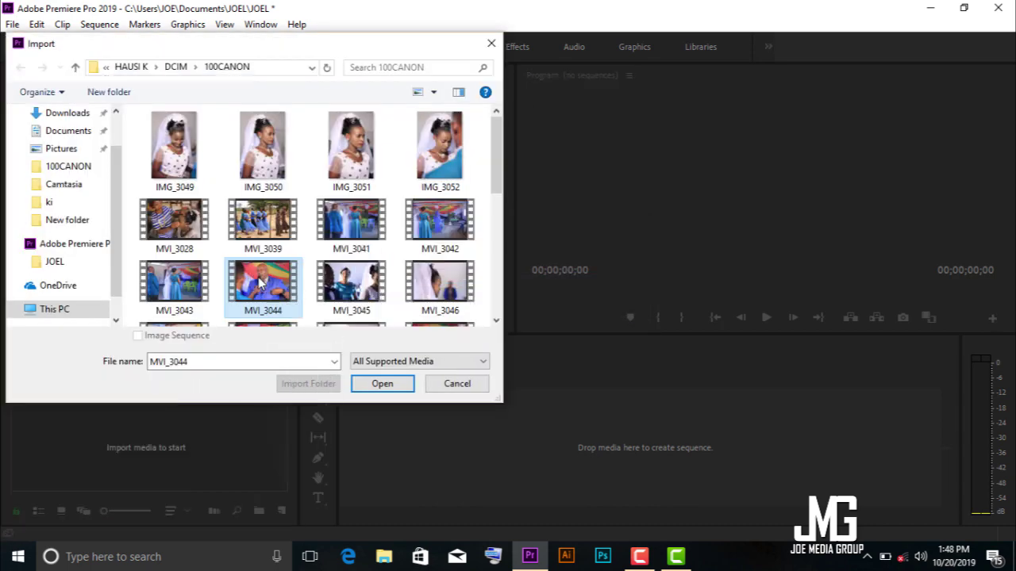
pyautogui.doubleClick(258, 279)
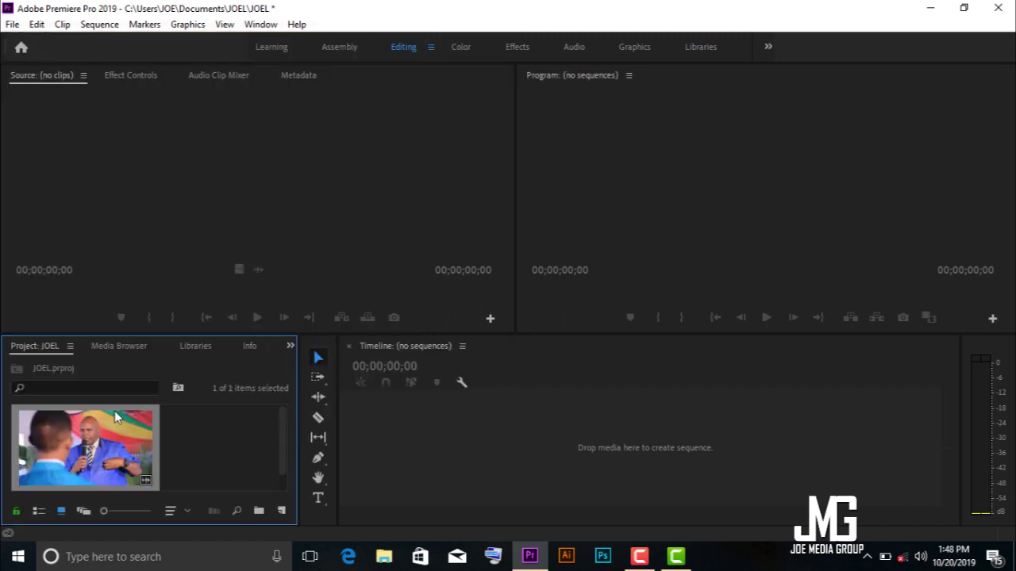
pyautogui.press('Delete')
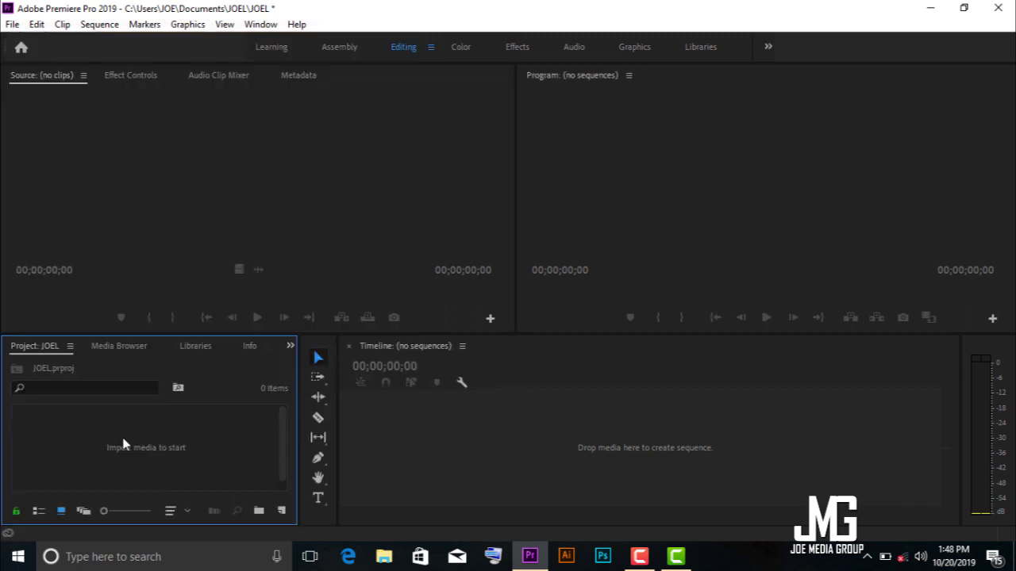
pyautogui.hotkey('ctrl', 'z')
pyautogui.press('Delete')
# Bring the MVI_3044 clip into the project a third time from the 100CANON folder.
pyautogui.hotkey('ctrl', 'i')
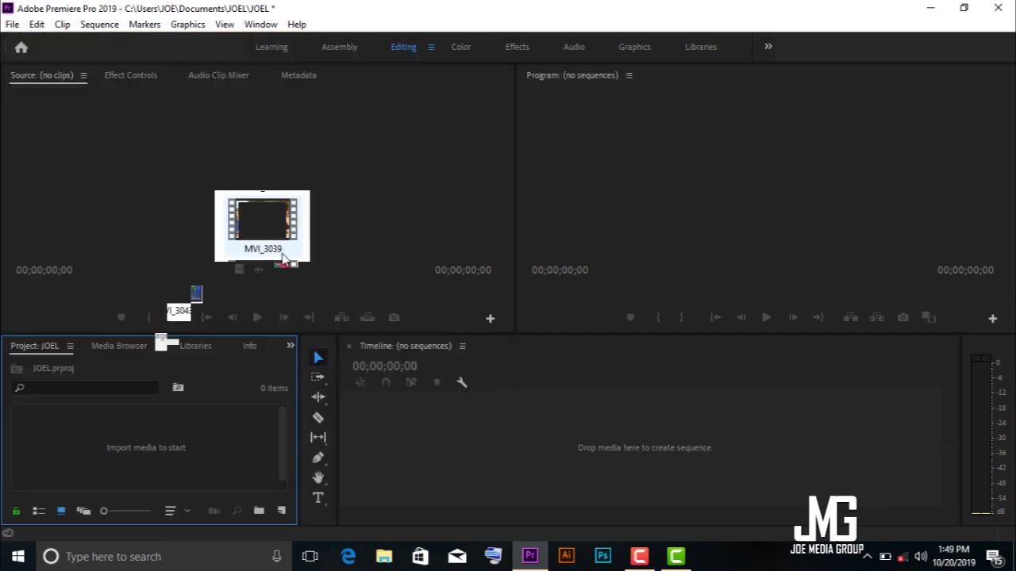
pyautogui.moveTo(249, 227); pyautogui.dragTo(266, 279)
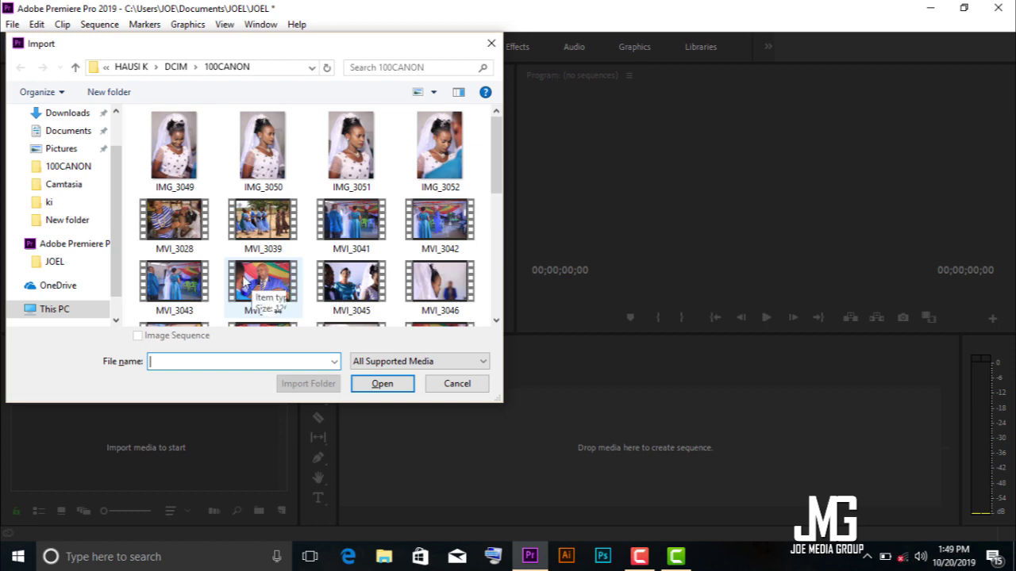
pyautogui.click(246, 282)
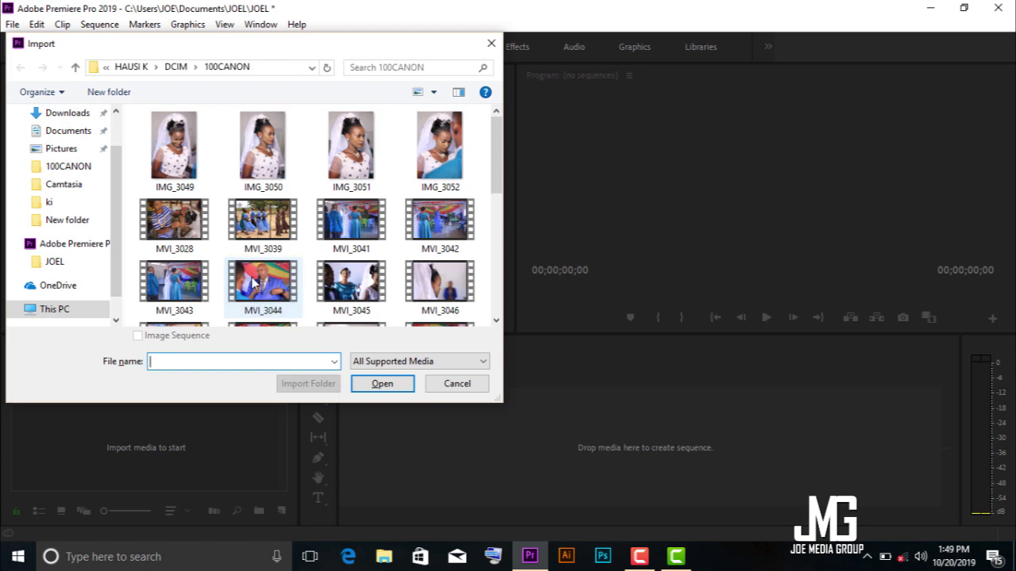
pyautogui.click(248, 282)
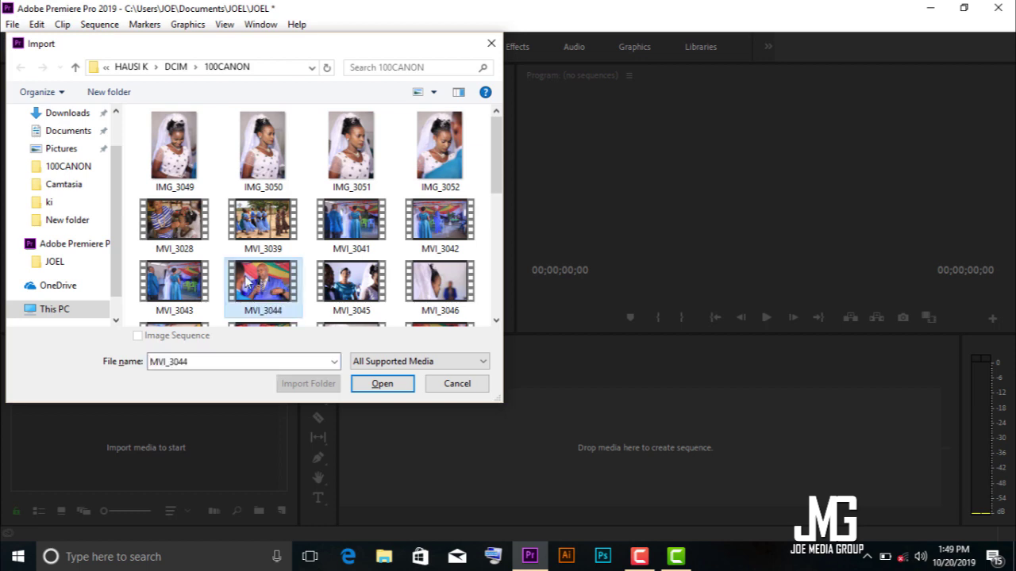
pyautogui.doubleClick(246, 279)
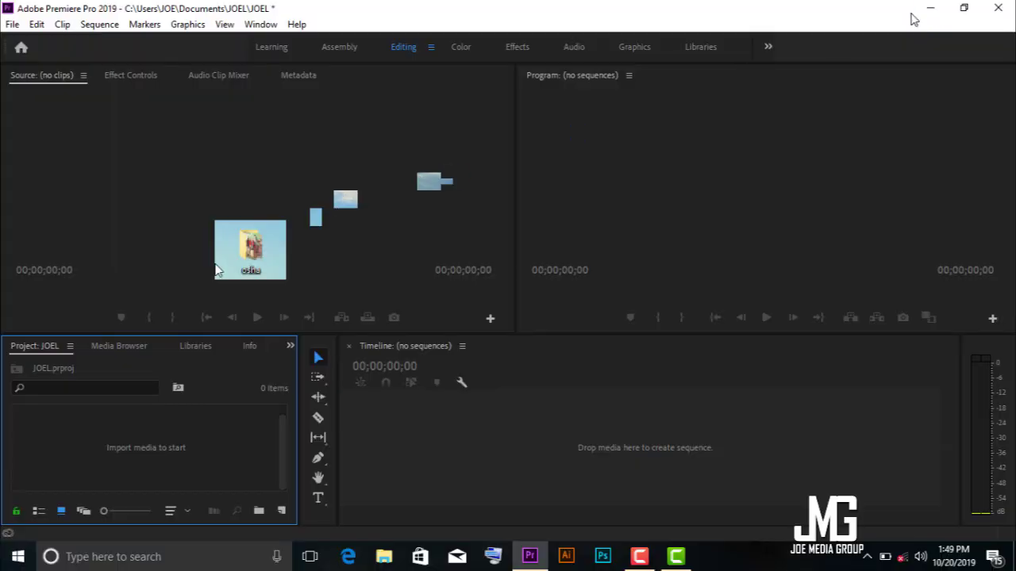
# Minimize Premiere Pro and open the 100CANON folder inside HAUSI K > DCIM in File Explorer.
pyautogui.click(928, 15)
pyautogui.doubleClick(75, 91)
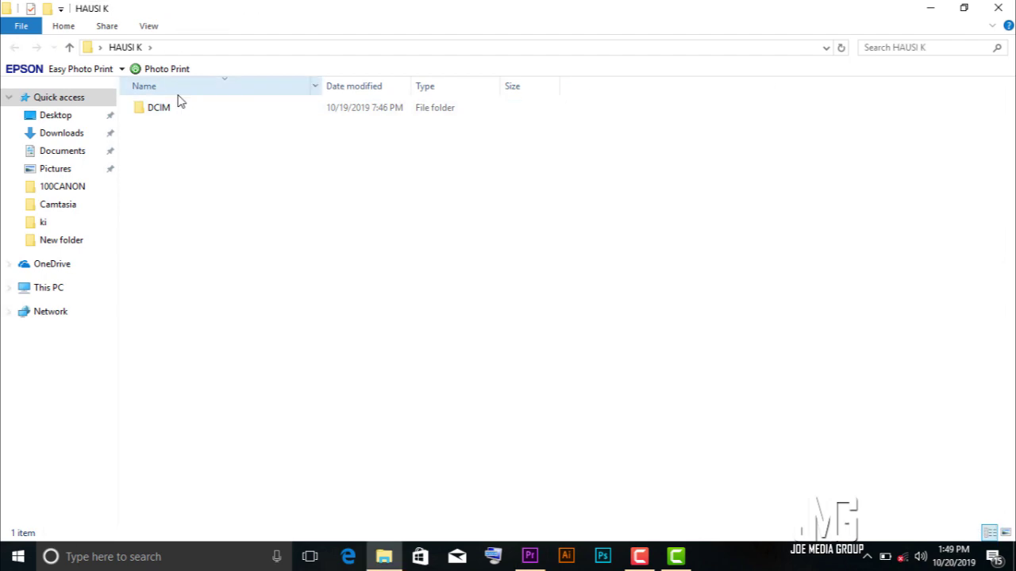
pyautogui.doubleClick(180, 105)
pyautogui.doubleClick(180, 102)
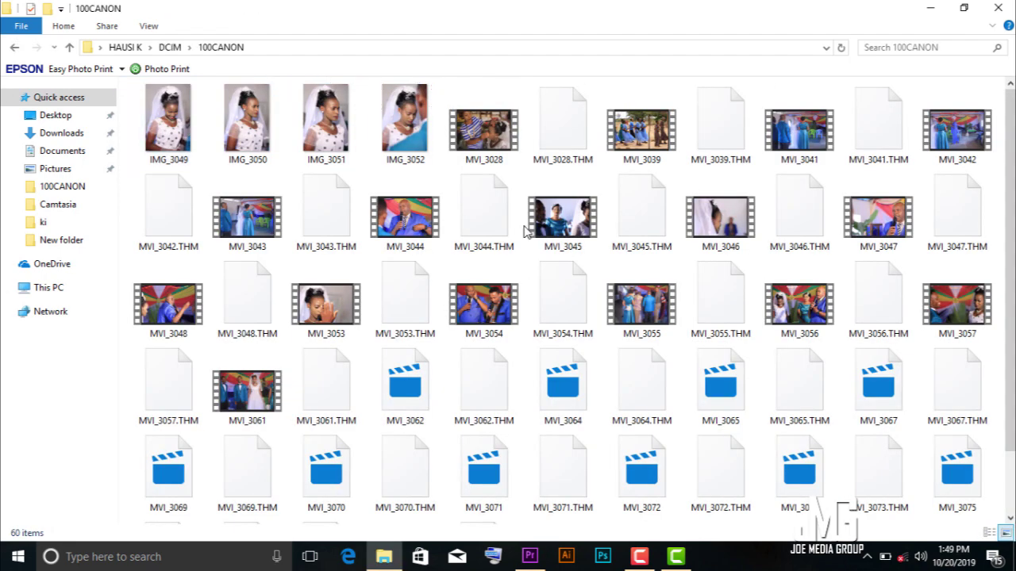
# Add the MVI_3044 clip to the project bin directly from the 100CANON folder in File Explorer.
pyautogui.click(413, 230)
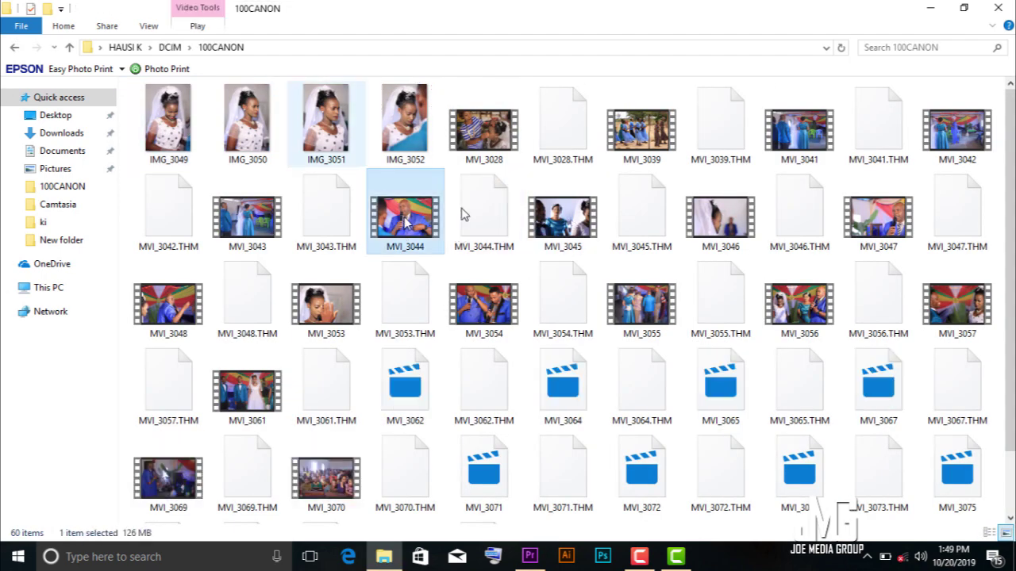
pyautogui.moveTo(413, 230); pyautogui.dragTo(140, 464)
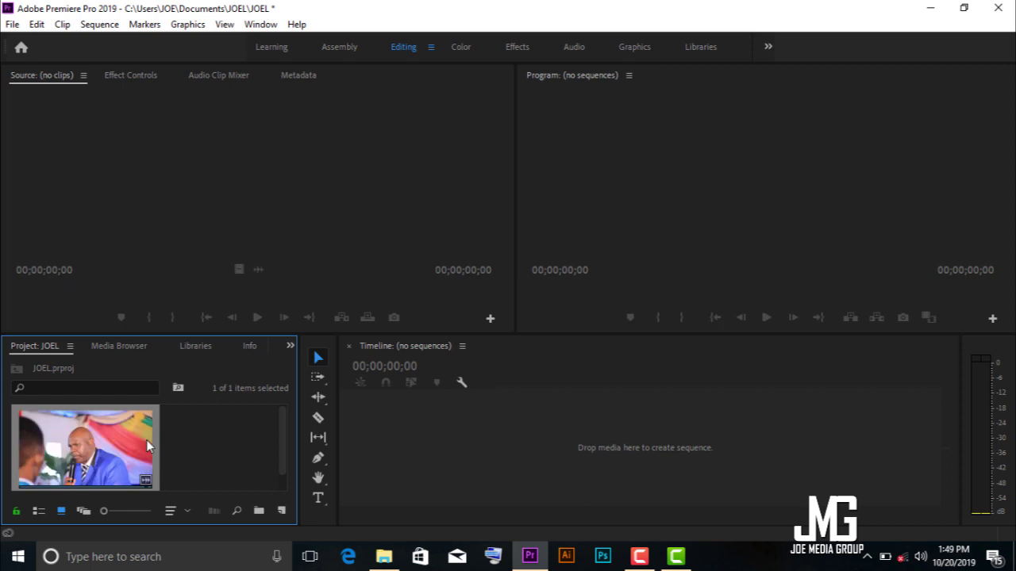
pyautogui.click(12, 24)
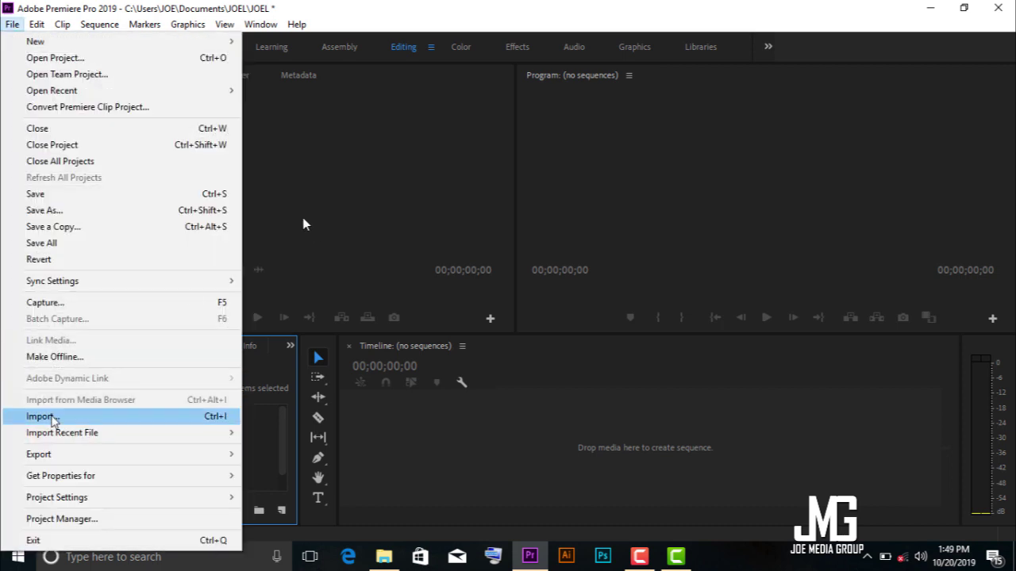
pyautogui.click(41, 417)
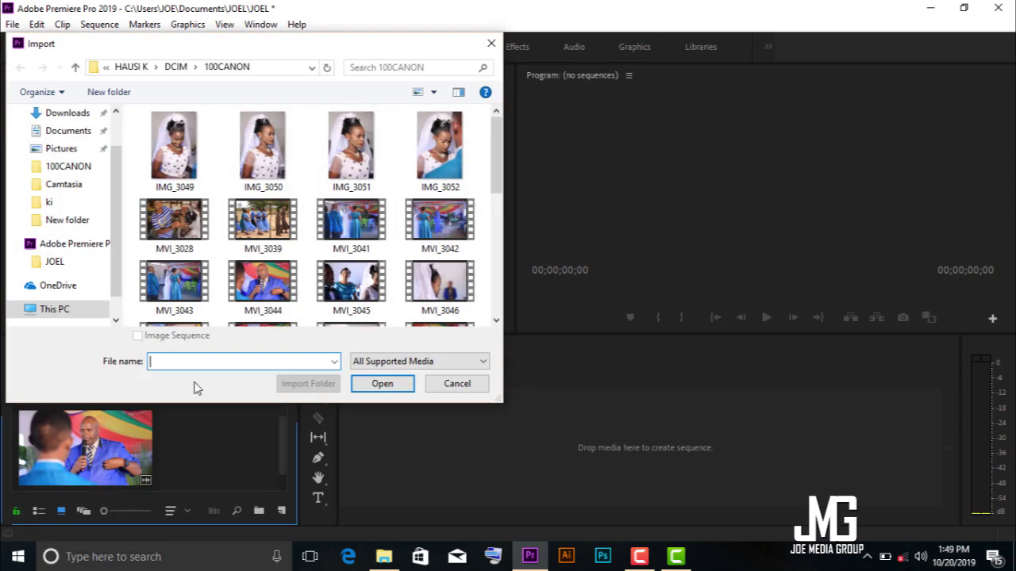
pyautogui.click(492, 43)
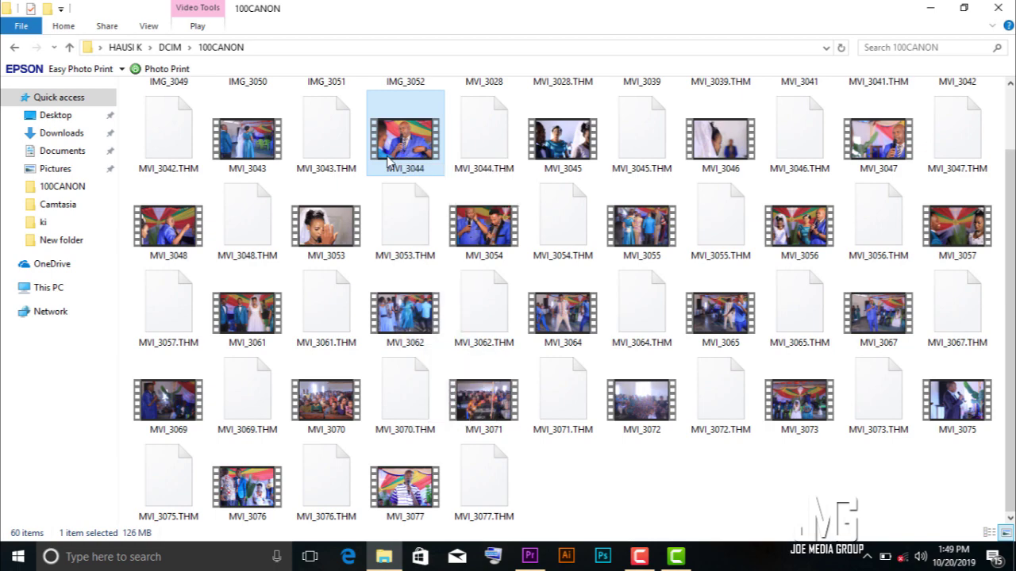
# Bring MVI_3044 from the File Explorer window into the project bin once more and select it there.
pyautogui.moveTo(398, 151); pyautogui.dragTo(218, 453)
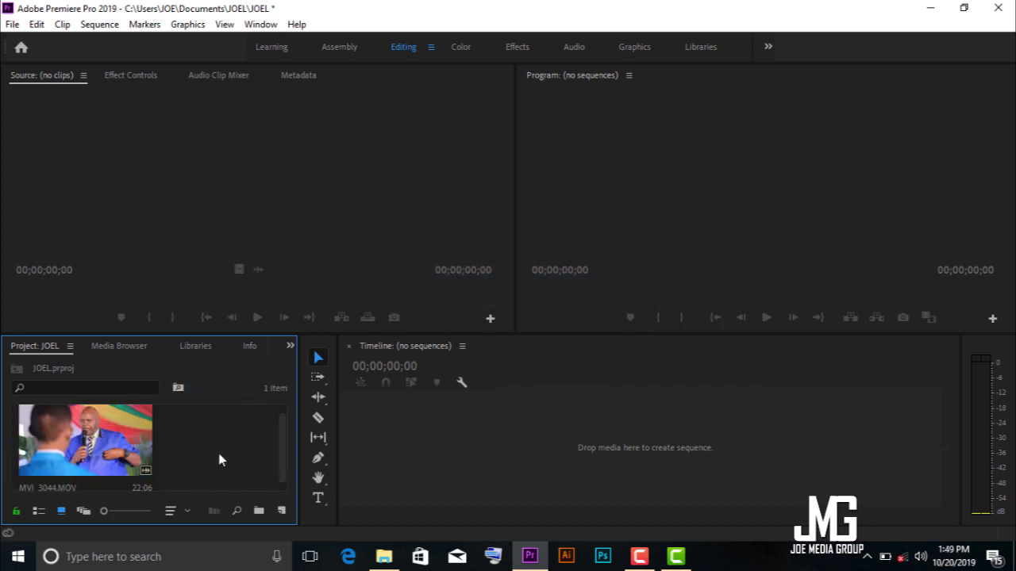
pyautogui.click(94, 428)
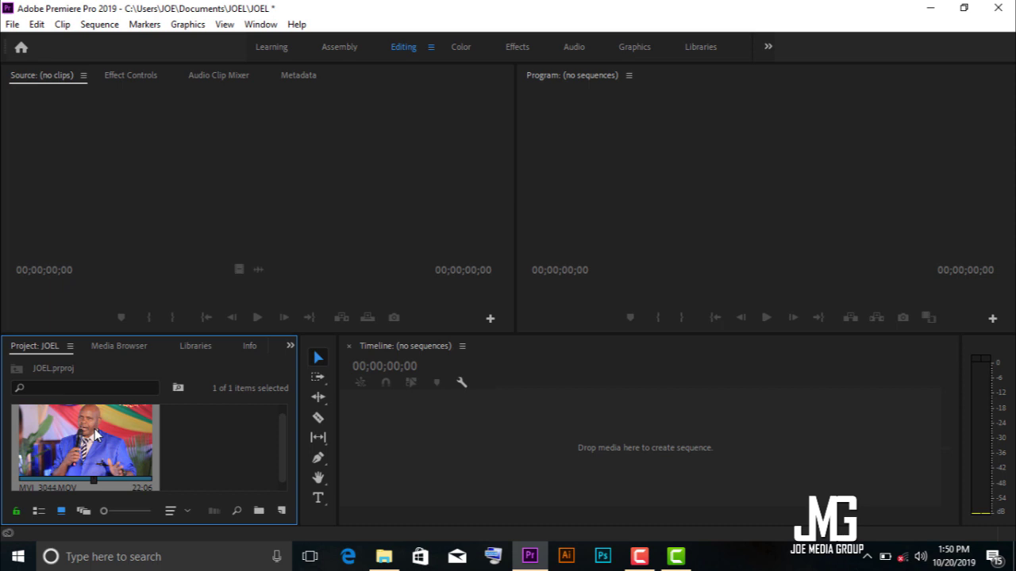
pyautogui.click(640, 556)
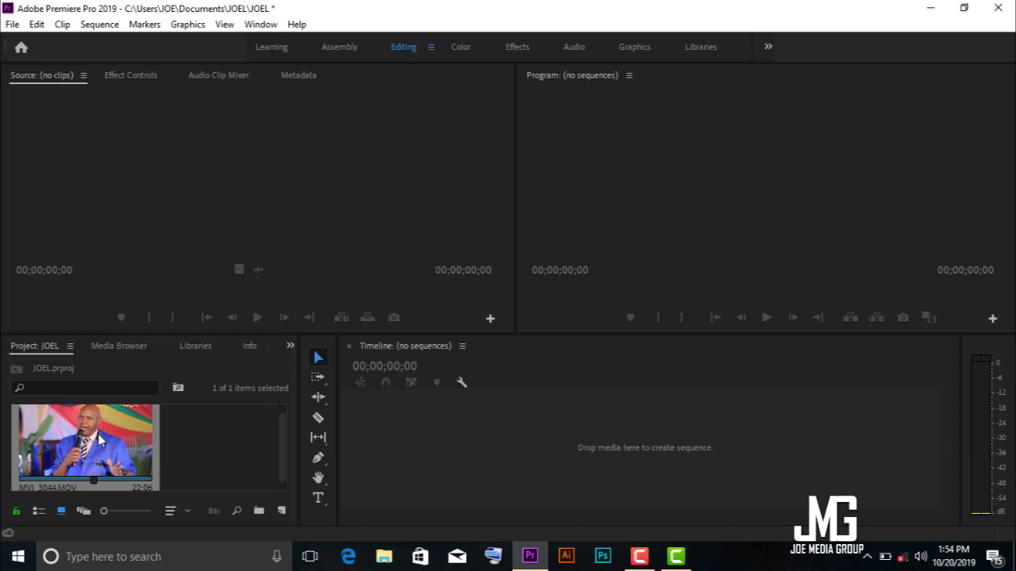
# Open MVI_3044 in the Source Monitor and play it, stopping at 00:00:05:46.
pyautogui.doubleClick(100, 441)
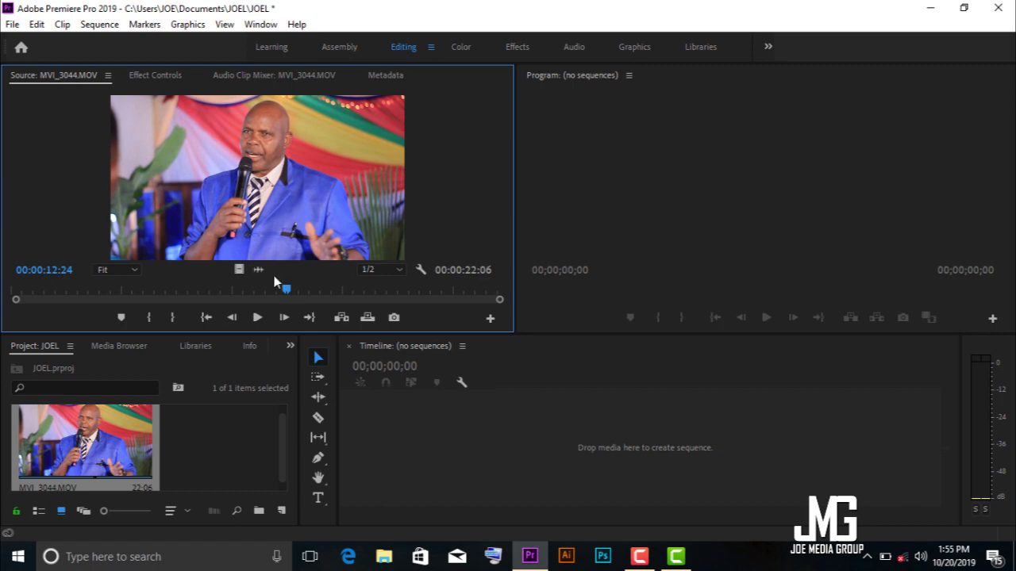
pyautogui.moveTo(287, 291)
pyautogui.mouseDown()
pyautogui.moveTo(32, 324)
pyautogui.moveTo(284, 293)
pyautogui.mouseUp()
pyautogui.press('space')
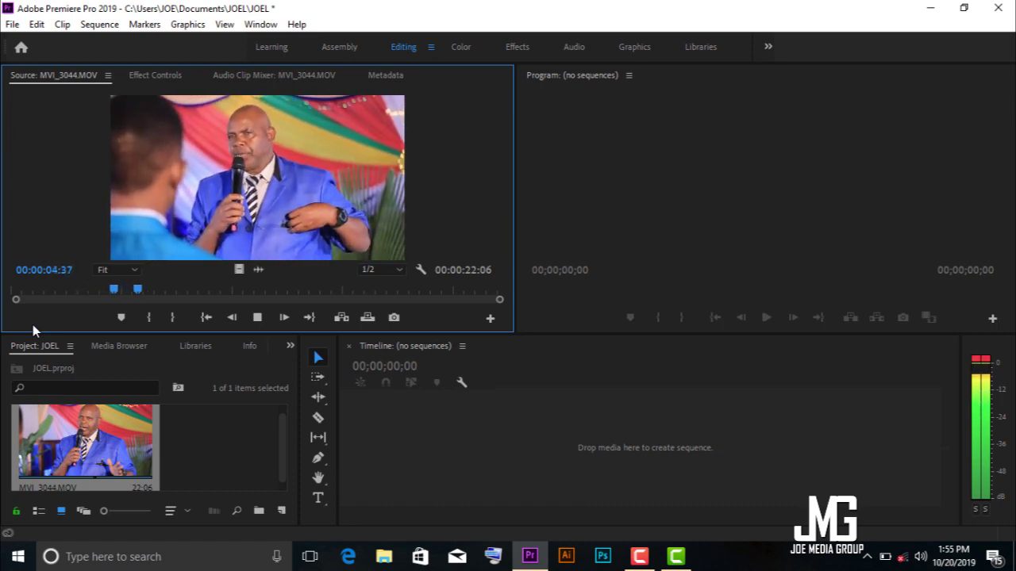
pyautogui.press('space')
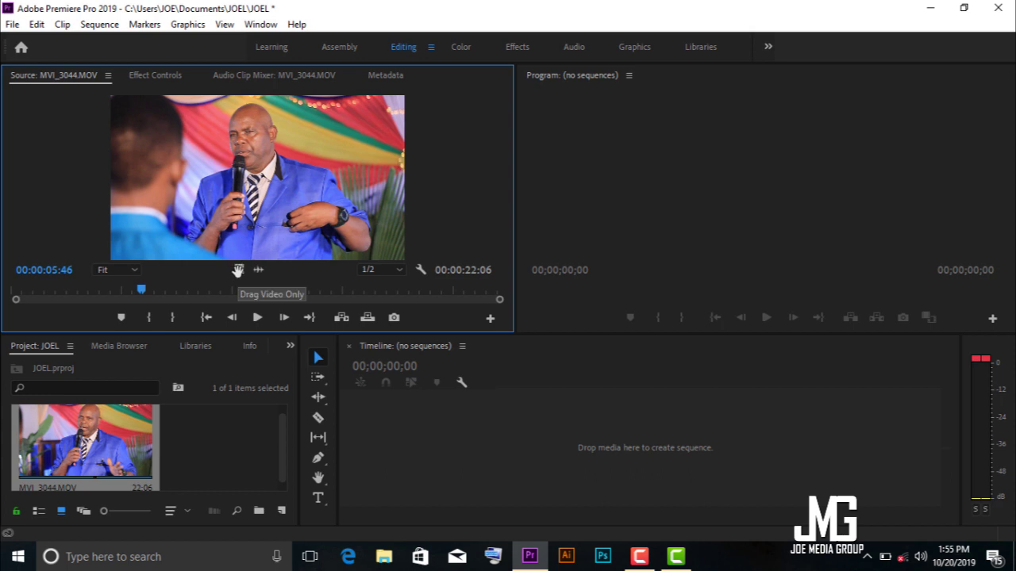
# Create a sequence from only the video of MVI_3044, and delete the clip from track V1.
pyautogui.moveTo(237, 270); pyautogui.dragTo(503, 464)
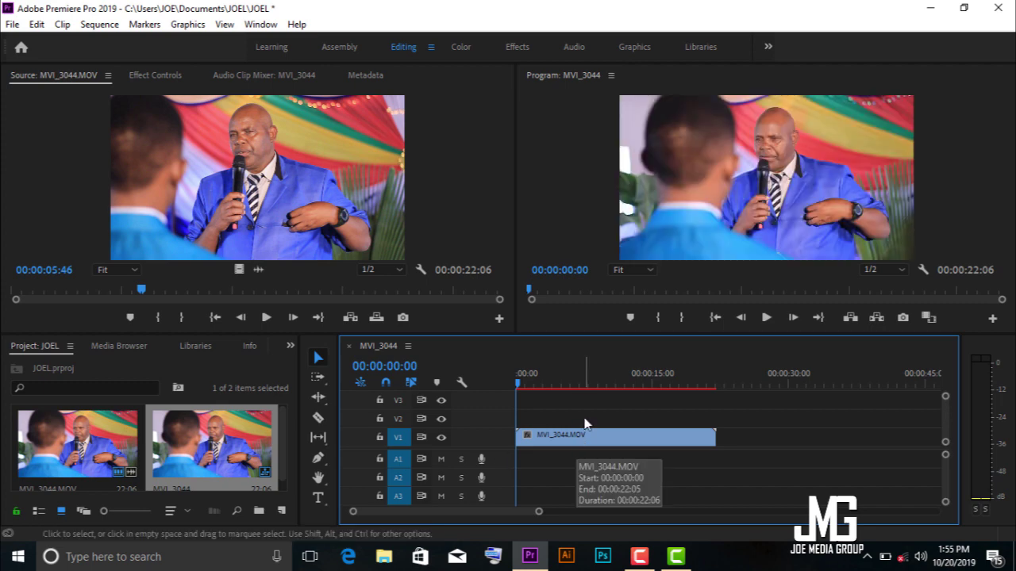
pyautogui.click(593, 443)
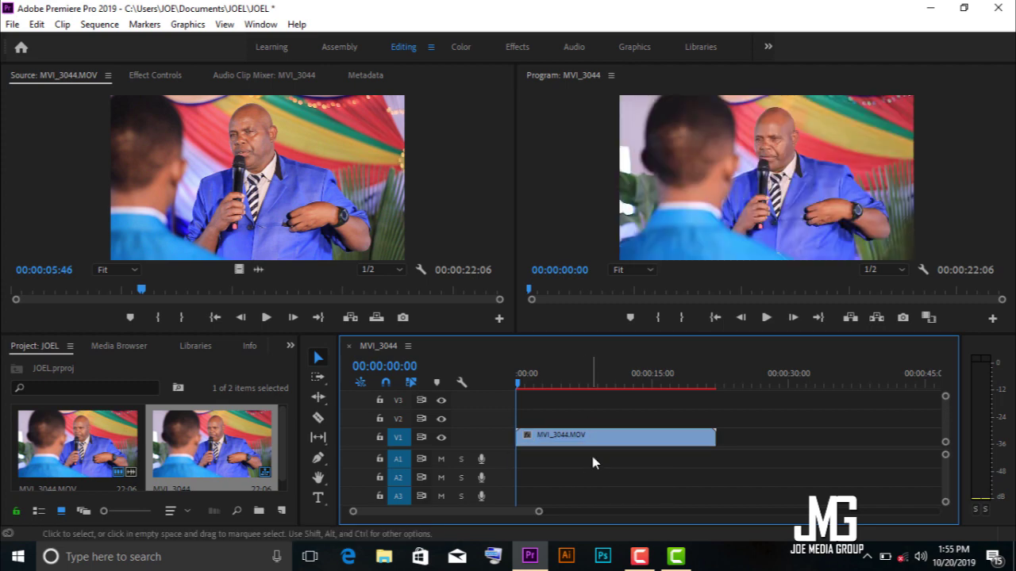
pyautogui.press('Delete')
pyautogui.hotkey('ctrl', 'z')
pyautogui.press('Delete')
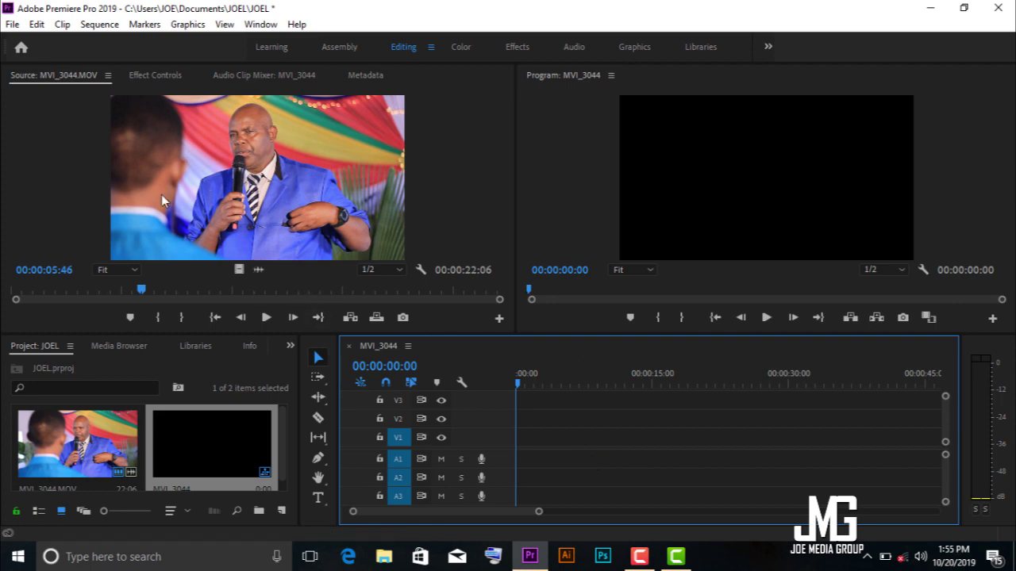
# Place only the audio of MVI_3044 at the start of track A1 and play it briefly.
pyautogui.moveTo(255, 270); pyautogui.dragTo(506, 463)
pyautogui.hotkey('ctrl', 'z')
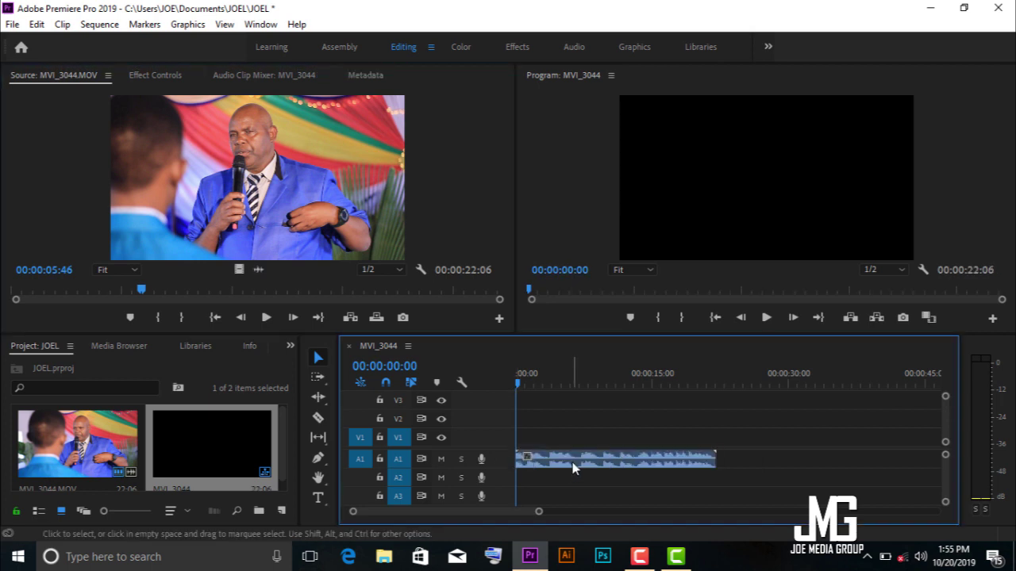
pyautogui.press('space')
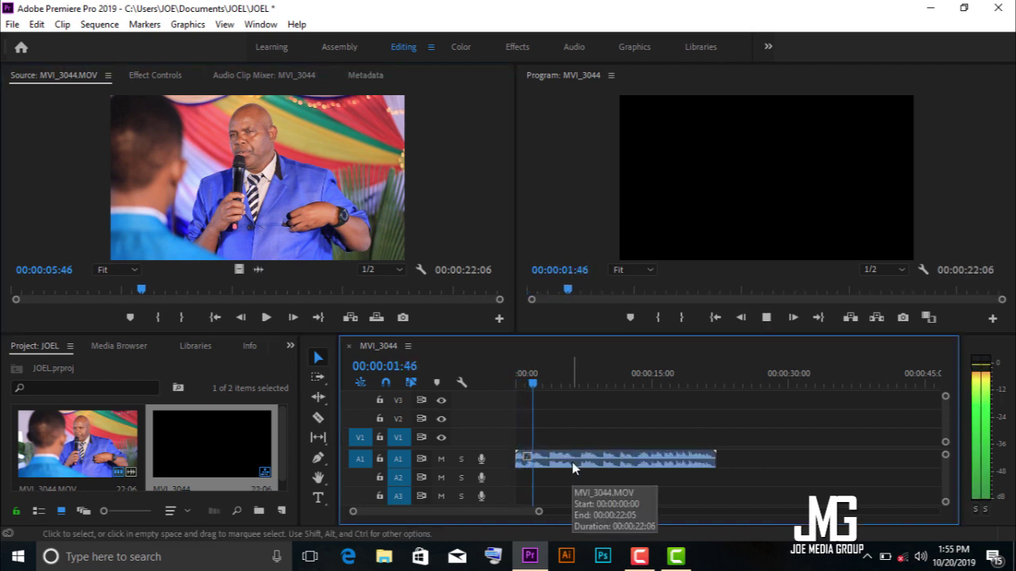
pyautogui.press('space')
pyautogui.press('j')
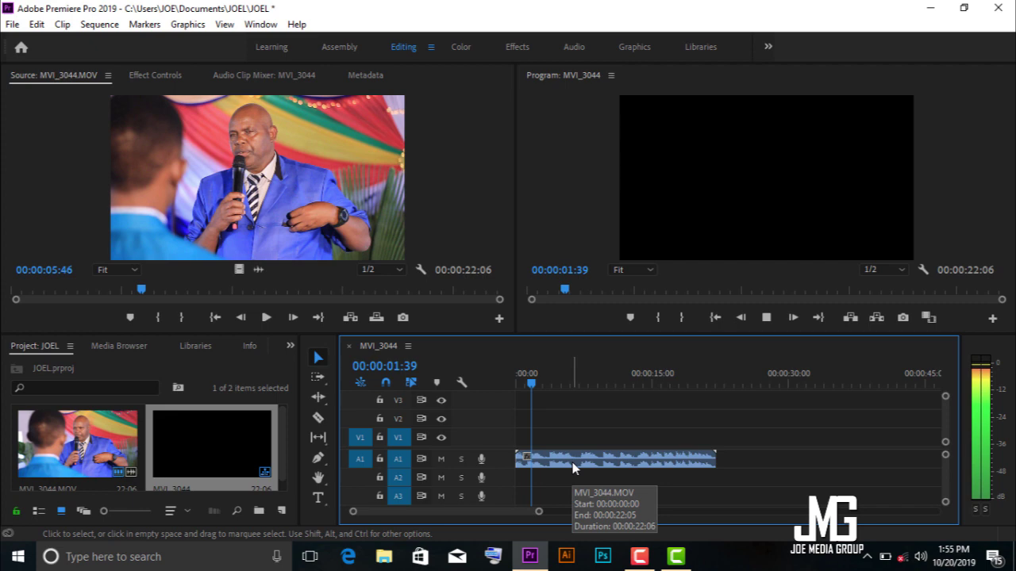
# Delete the audio-only clip from track A1.
pyautogui.click(571, 457)
pyautogui.press('Delete')
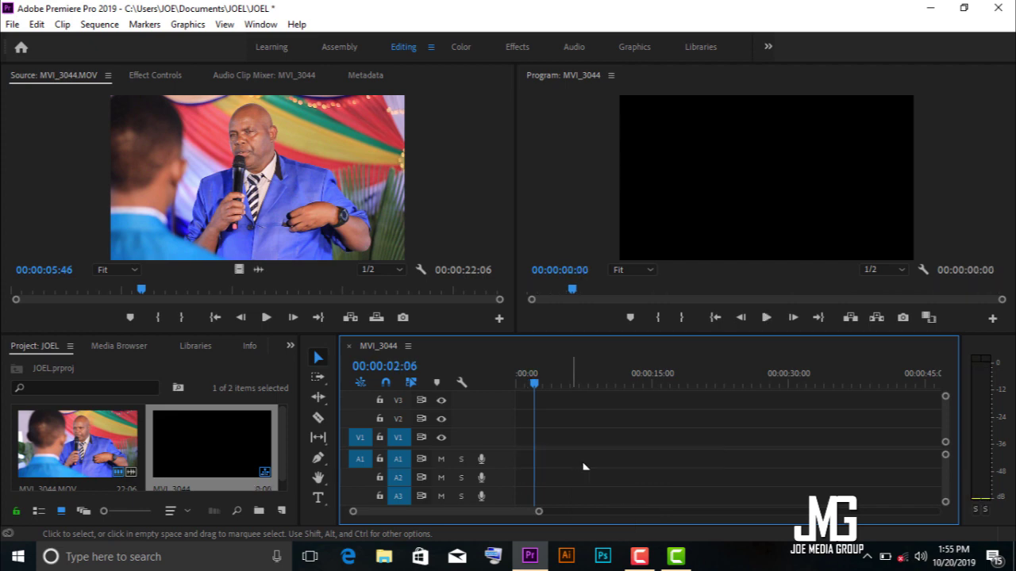
pyautogui.hotkey('ctrl', 'z')
pyautogui.press('Delete')
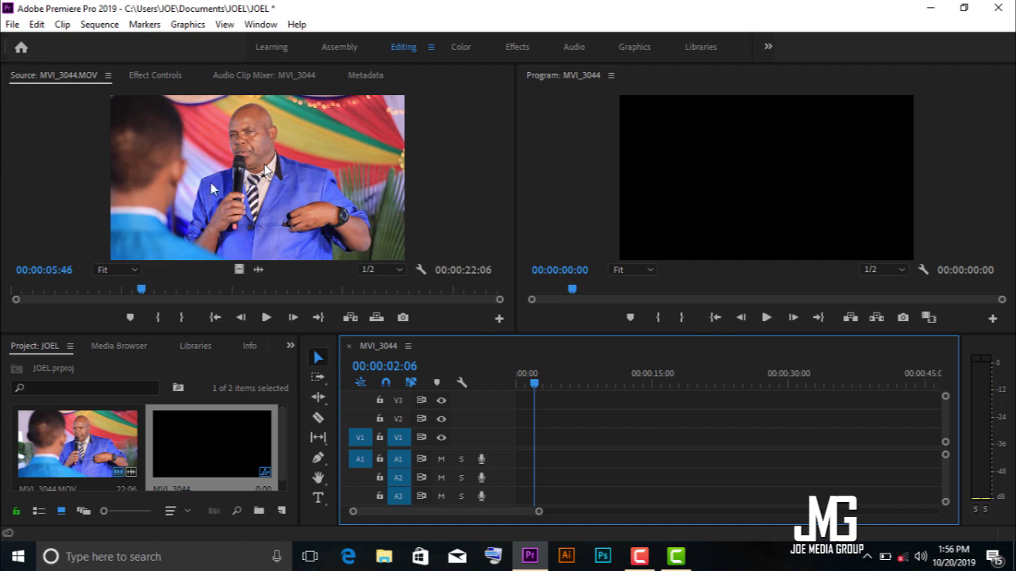
# Place MVI_3044 with both video and audio at the start of V1 and A1, and play the sequence to 00:00:05:48.
pyautogui.moveTo(267, 170); pyautogui.dragTo(505, 441)
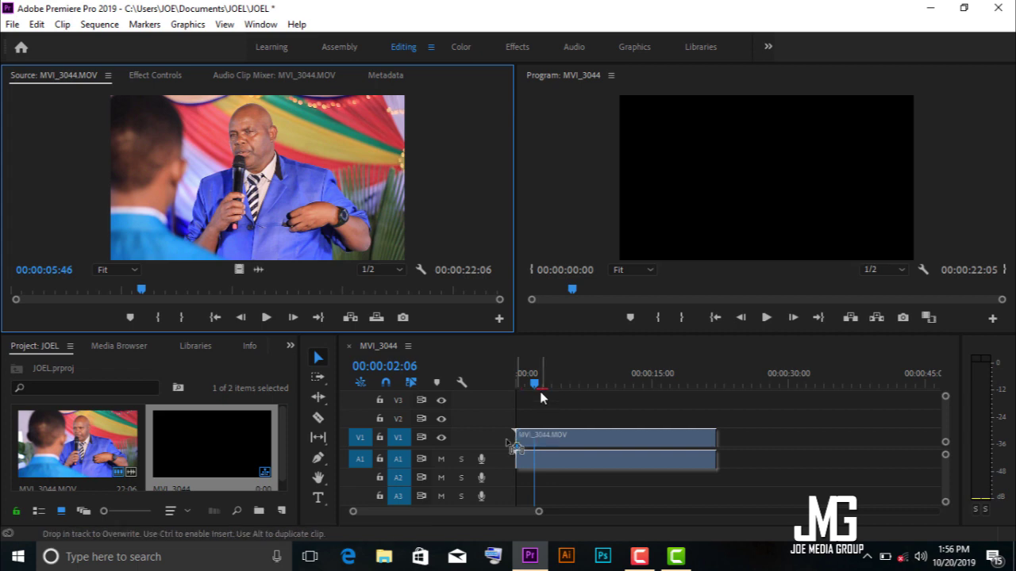
pyautogui.click(534, 389)
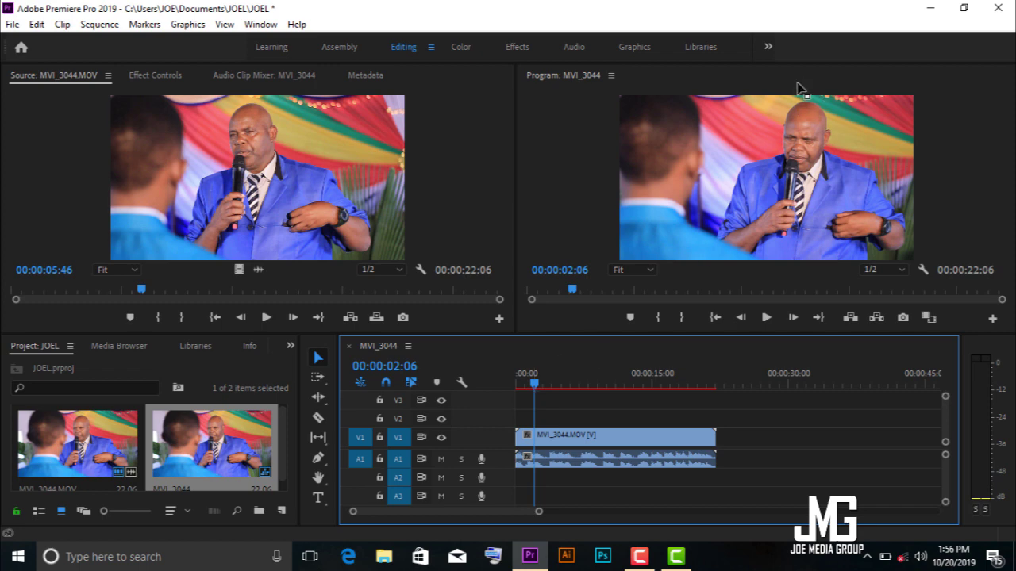
pyautogui.click(540, 383)
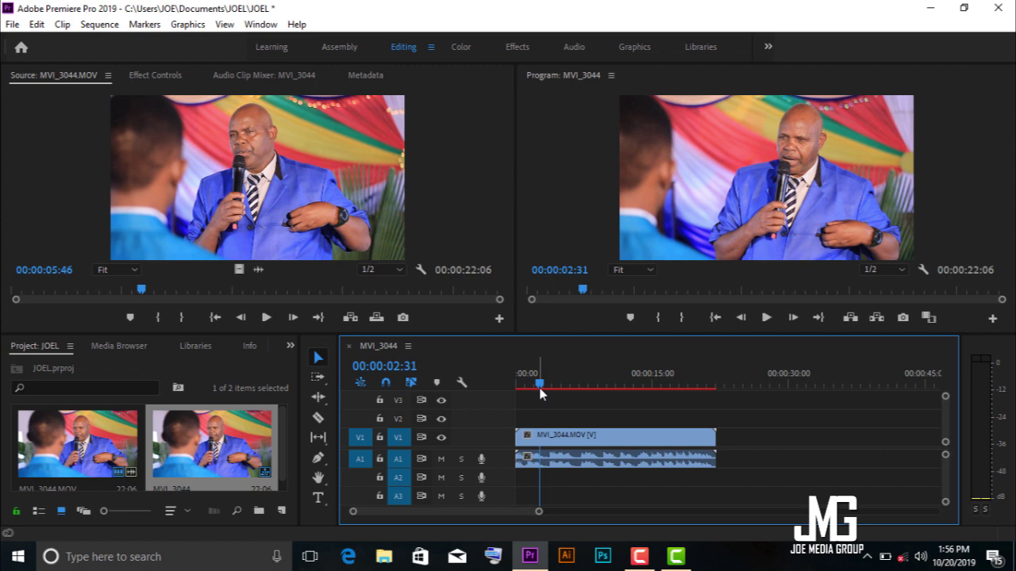
pyautogui.click(766, 319)
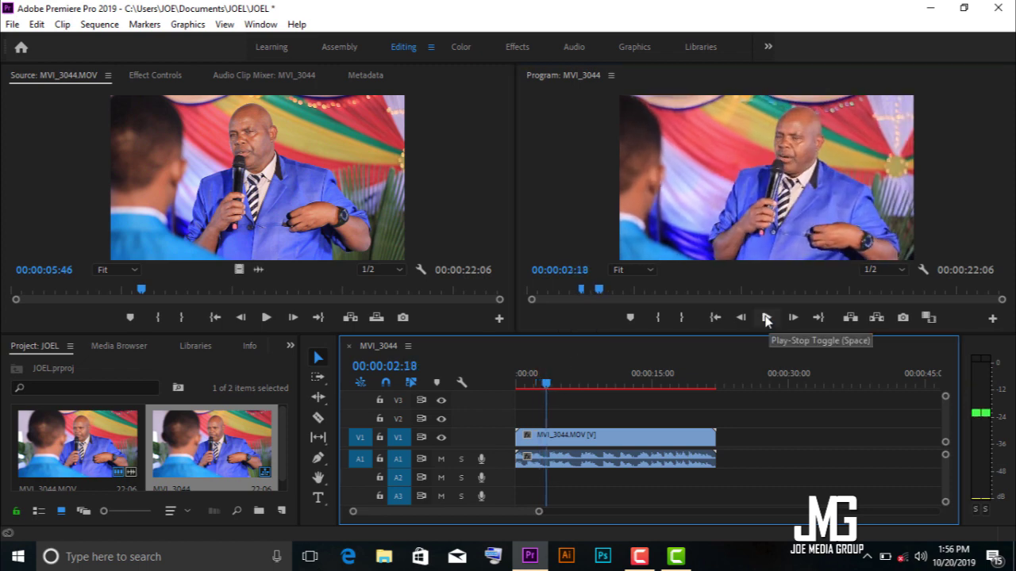
pyautogui.click(766, 318)
pyautogui.click(765, 318)
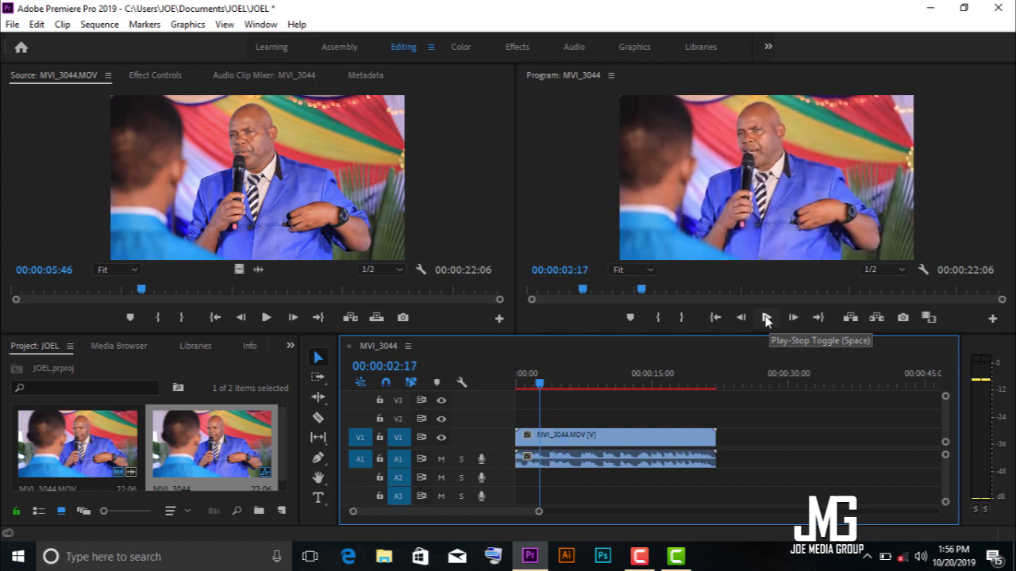
pyautogui.click(766, 318)
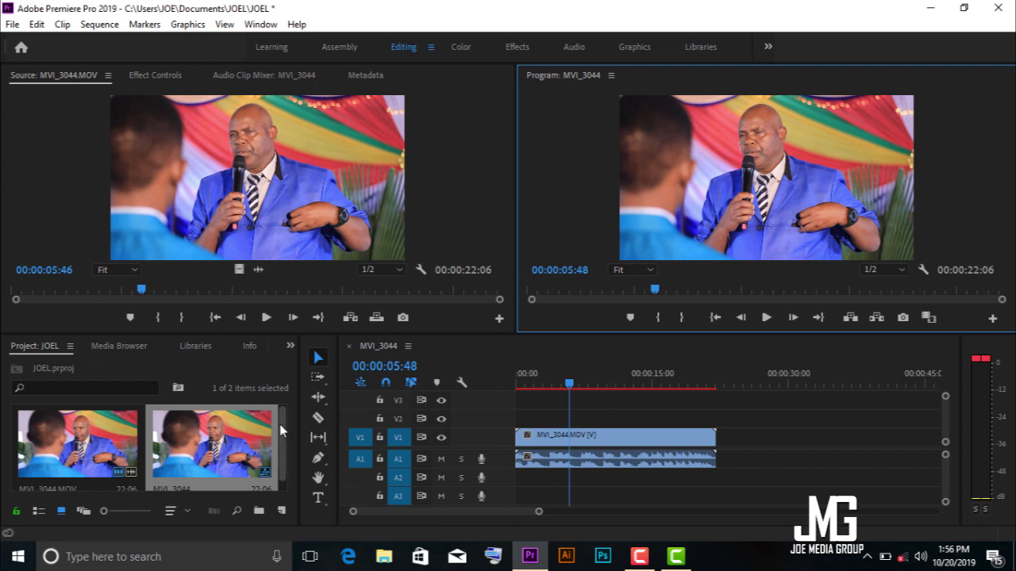
# Import MVI_3053 from the 100CANON folder and place it directly after MVI_3044 on the timeline.
pyautogui.moveTo(279, 424); pyautogui.dragTo(280, 439)
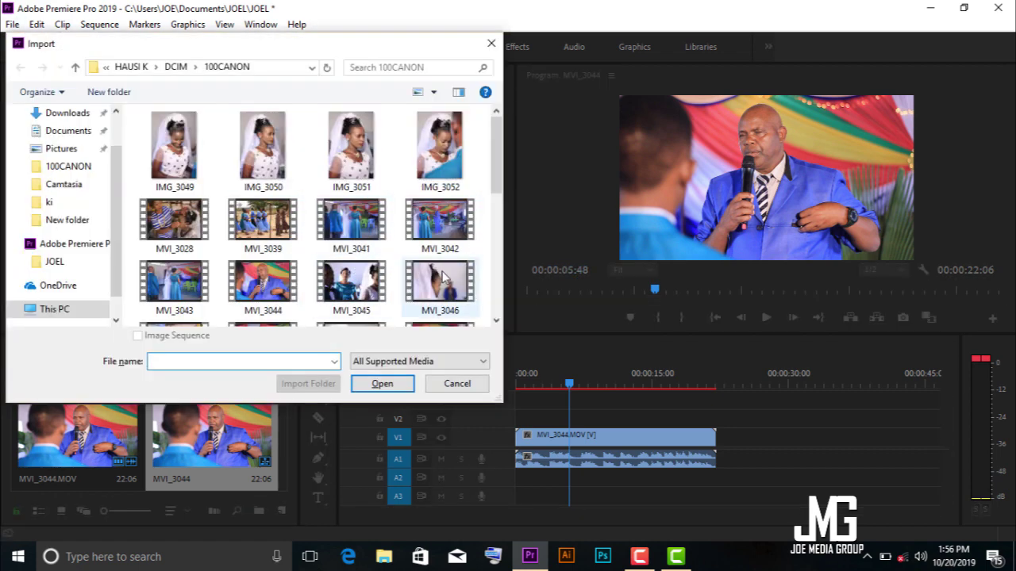
pyautogui.click(440, 282)
pyautogui.scroll(-2, 500, 159)
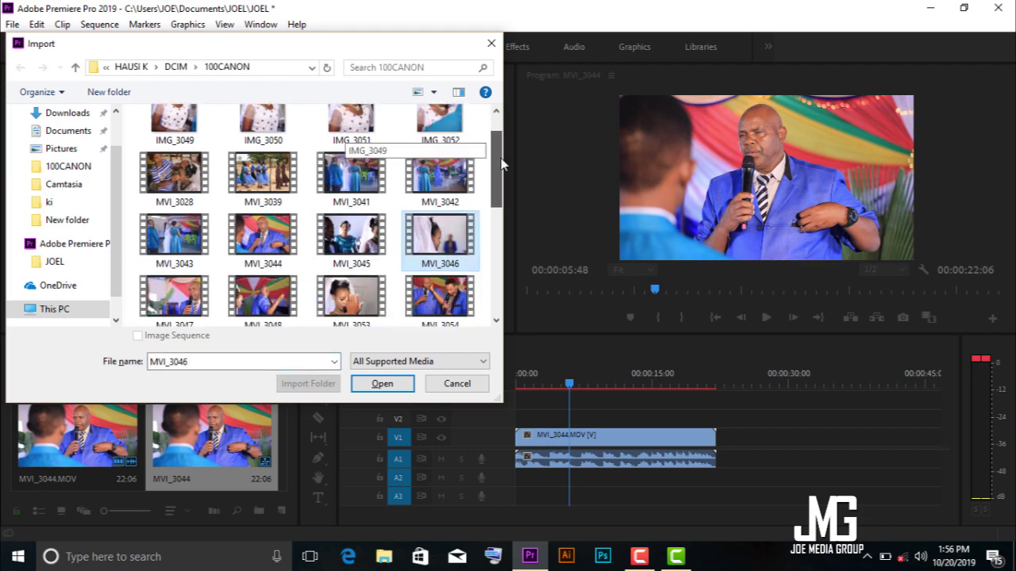
pyautogui.scroll(1, 353, 253)
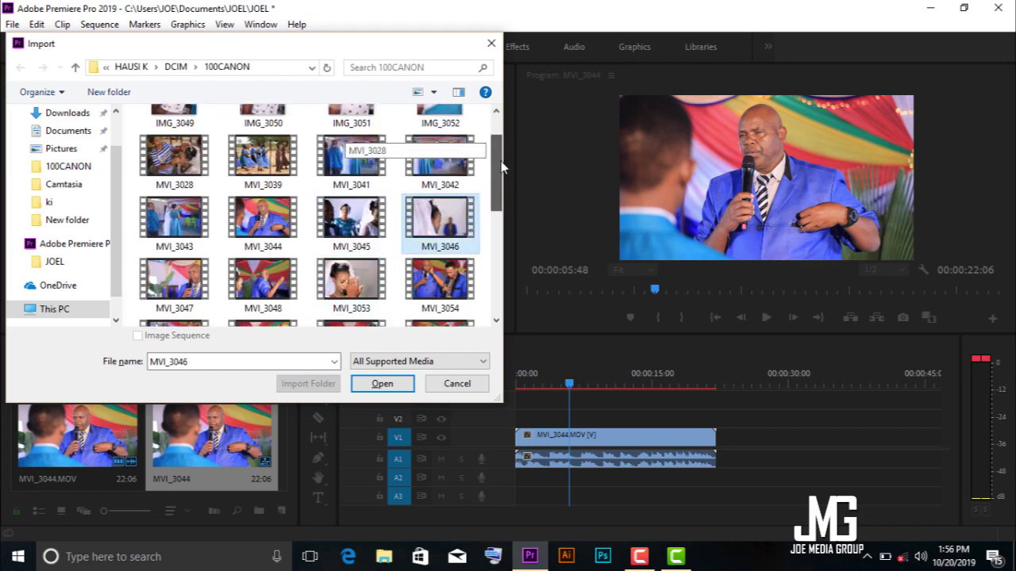
pyautogui.doubleClick(352, 276)
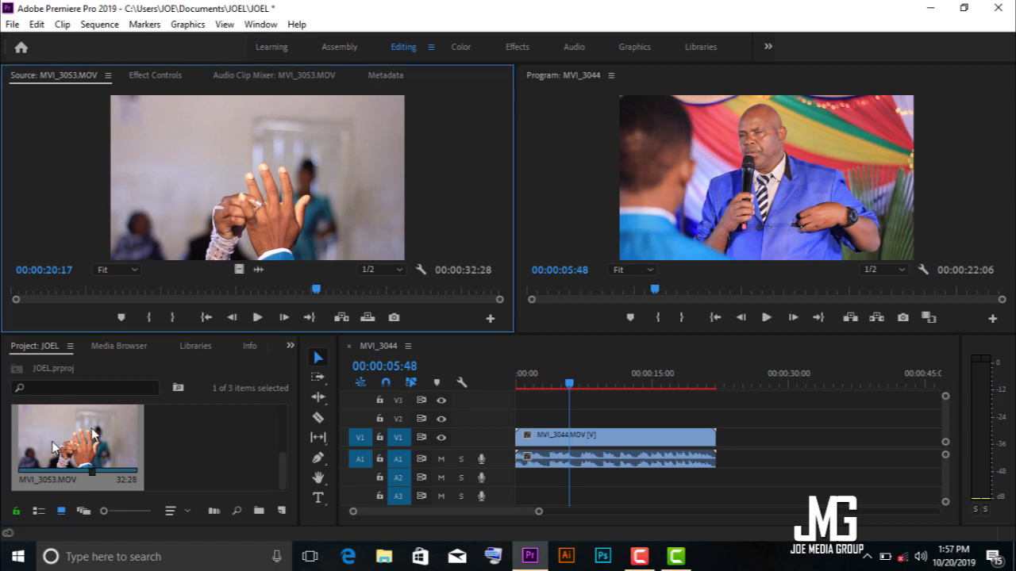
pyautogui.moveTo(92, 432); pyautogui.dragTo(611, 459)
# Move MVI_3053's video to V2 and its audio to A2, and return them to V1 and A1.
pyautogui.moveTo(748, 442)
pyautogui.mouseDown()
pyautogui.moveTo(726, 460)
pyautogui.moveTo(725, 426)
pyautogui.moveTo(752, 443)
pyautogui.moveTo(755, 429)
pyautogui.mouseUp()
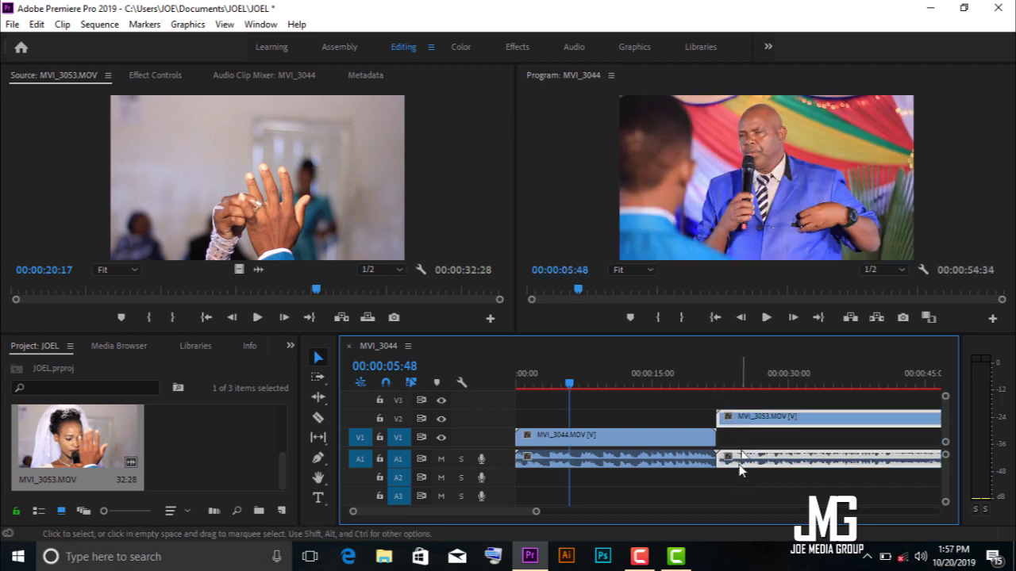
pyautogui.moveTo(738, 462); pyautogui.dragTo(736, 477)
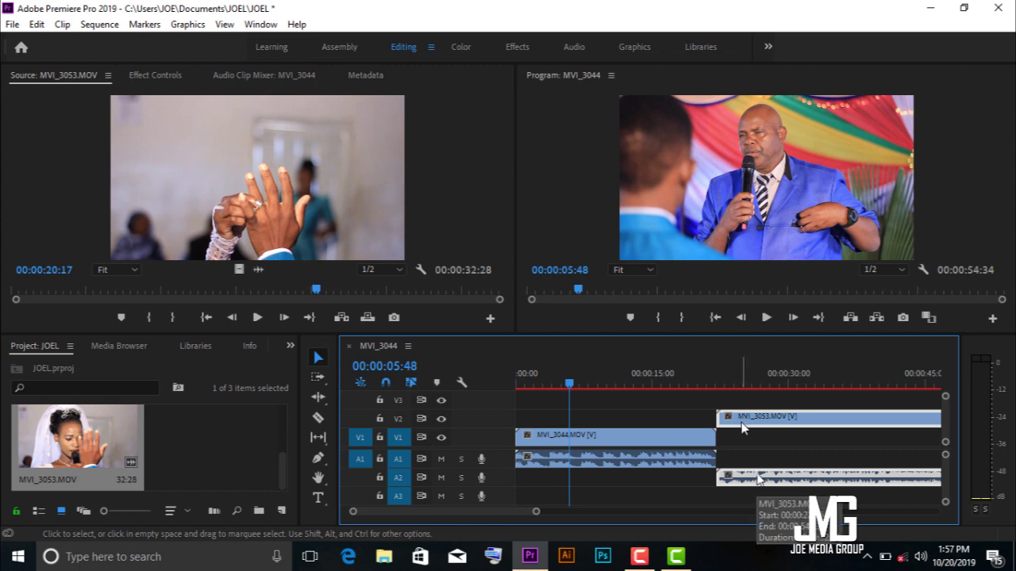
pyautogui.moveTo(743, 427); pyautogui.dragTo(744, 441)
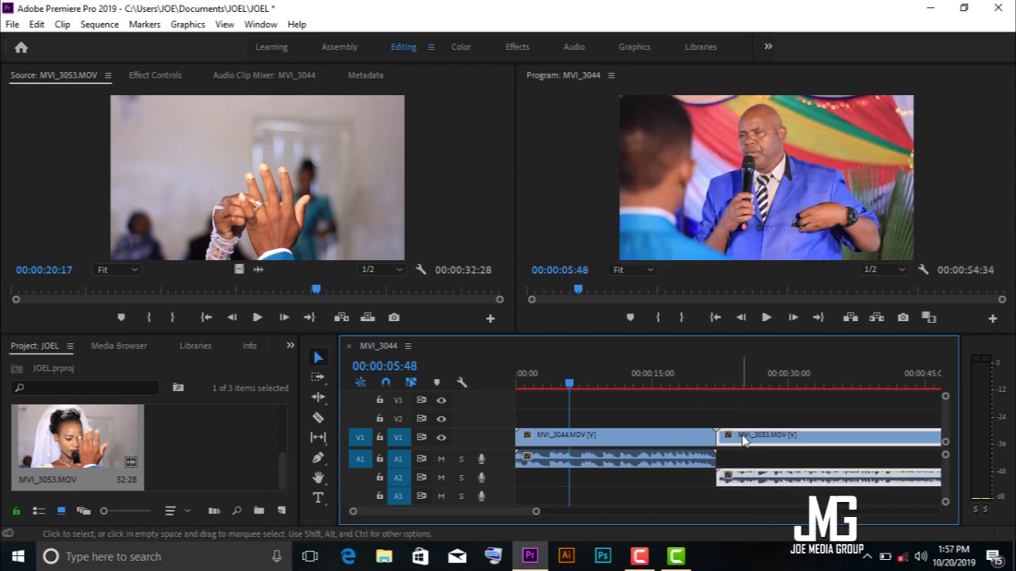
pyautogui.moveTo(744, 476); pyautogui.dragTo(744, 458)
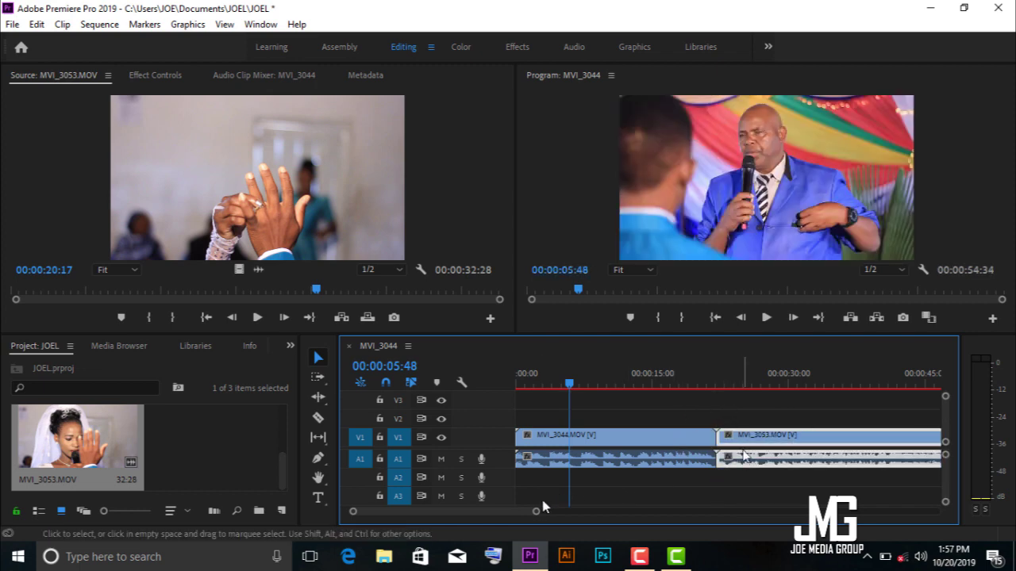
# Move the playhead to 00:00:06:08 and cut MVI_3044 into three parts with the Razor tool.
pyautogui.moveTo(535, 512); pyautogui.dragTo(638, 525)
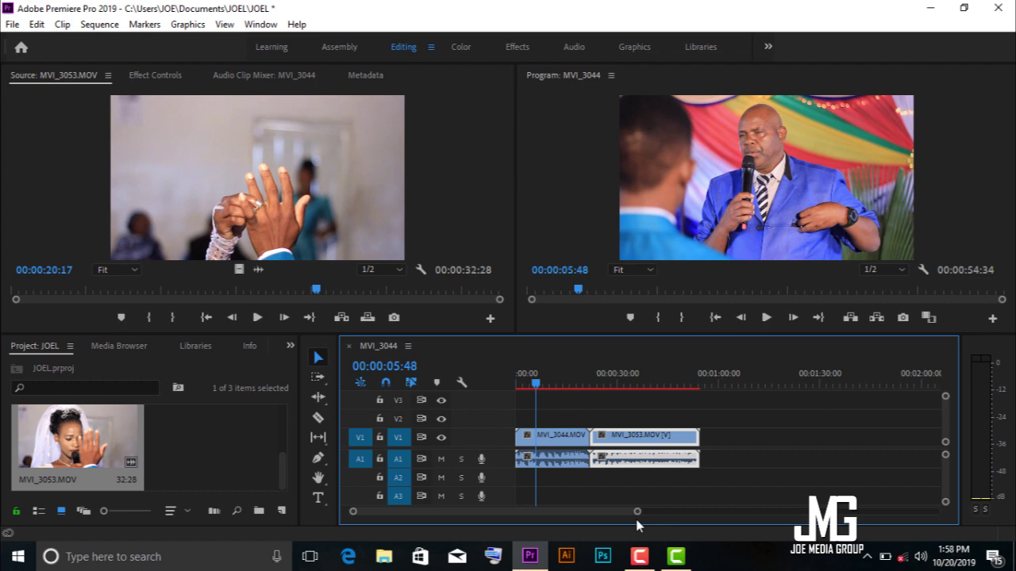
pyautogui.click(538, 384)
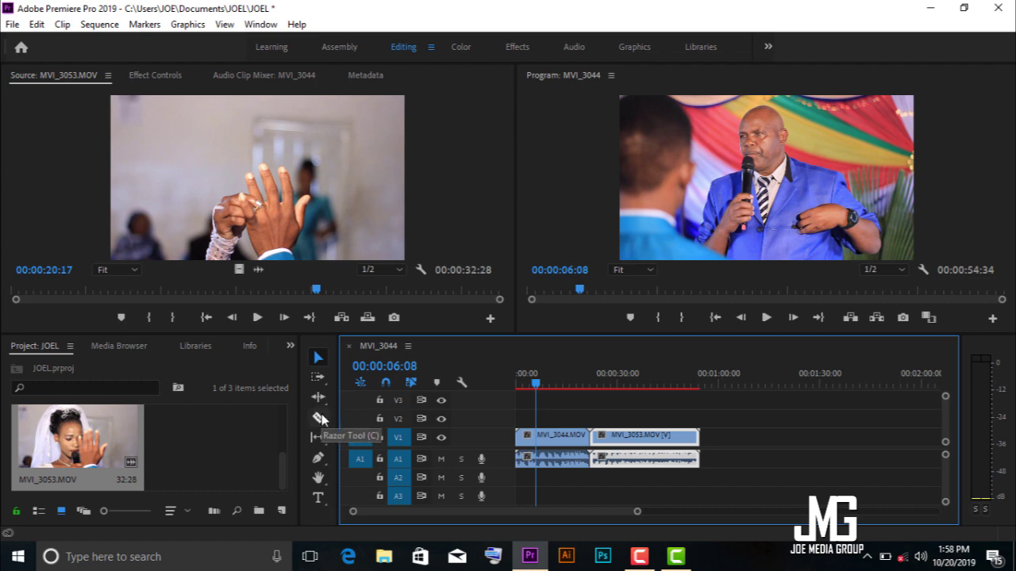
pyautogui.click(319, 420)
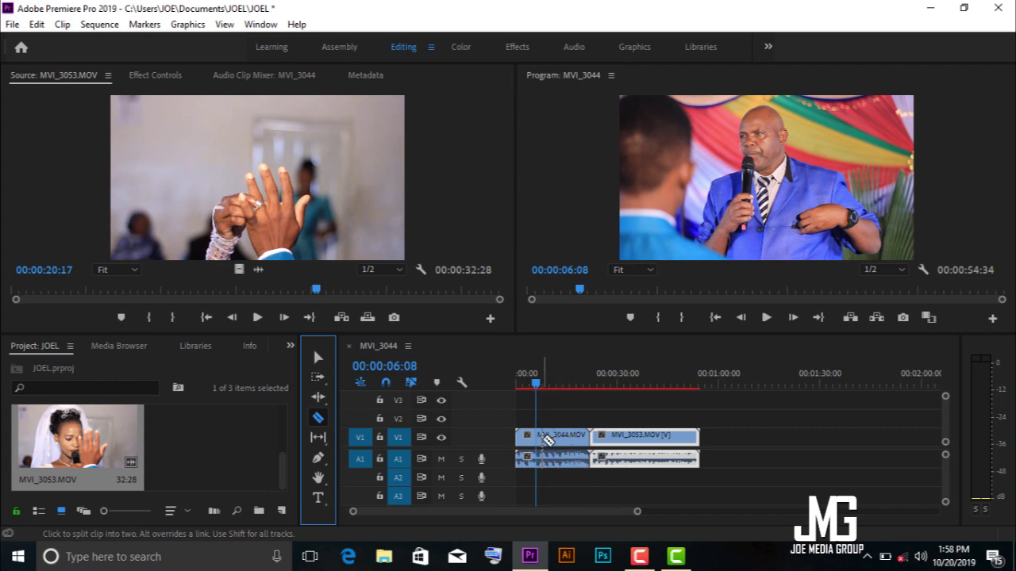
pyautogui.click(544, 437)
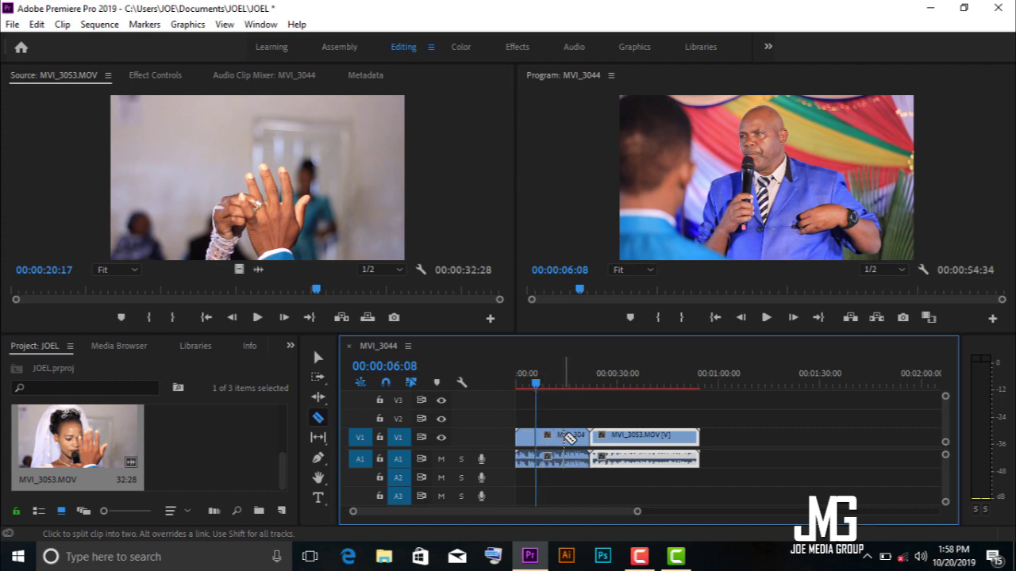
pyautogui.click(569, 437)
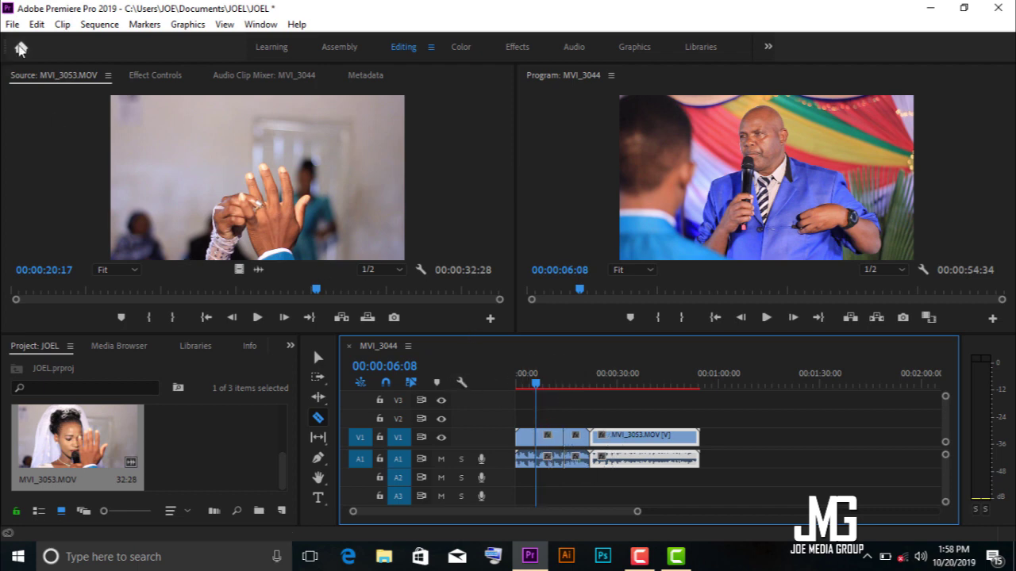
# Undo both razor cuts on MVI_3044.
pyautogui.click(37, 24)
pyautogui.click(48, 40)
pyautogui.click(36, 24)
pyautogui.click(48, 40)
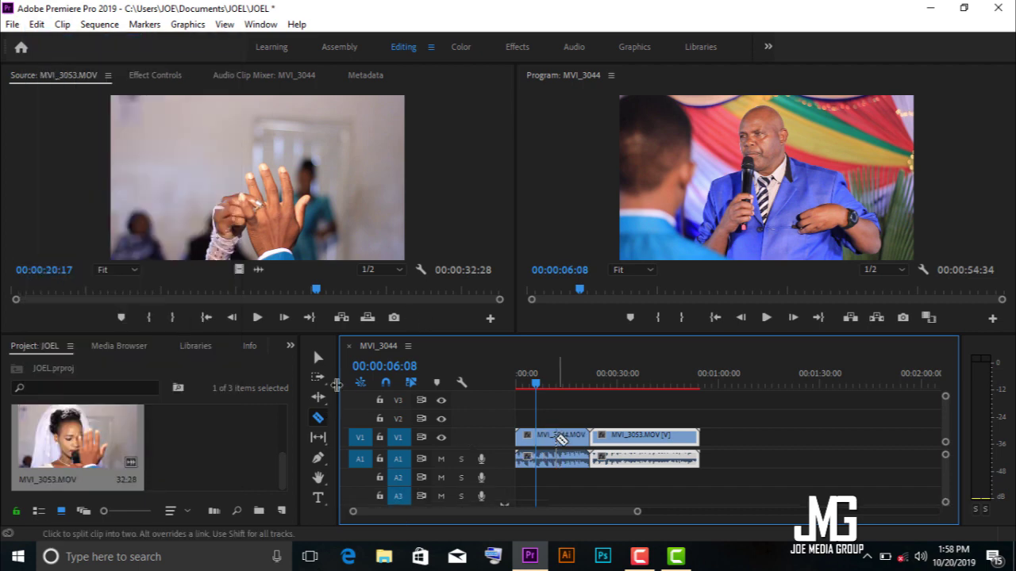
# Split MVI_3044 at 00:00:10:17 with the Razor tool and return to the Selection tool.
pyautogui.click(551, 437)
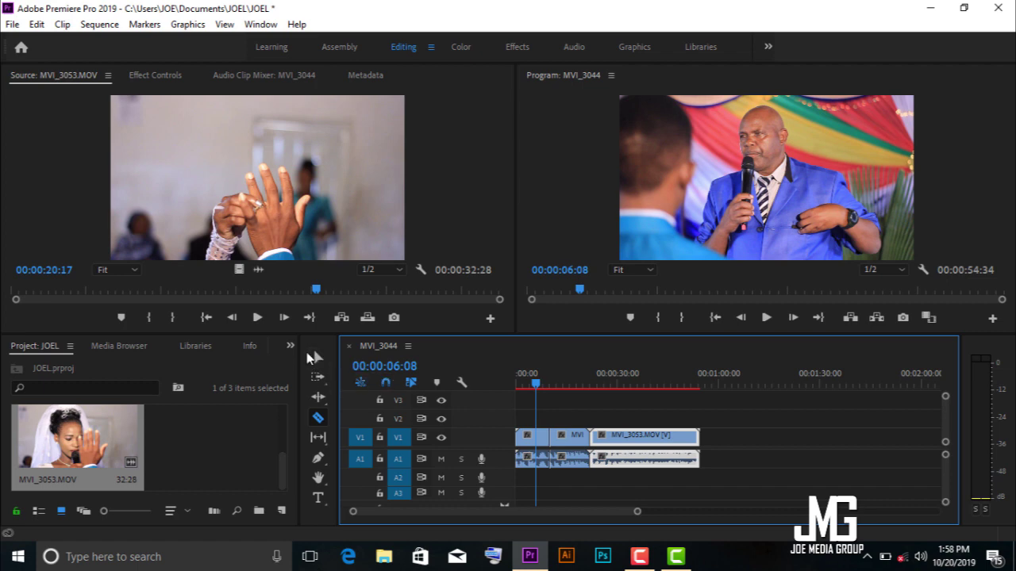
pyautogui.click(314, 358)
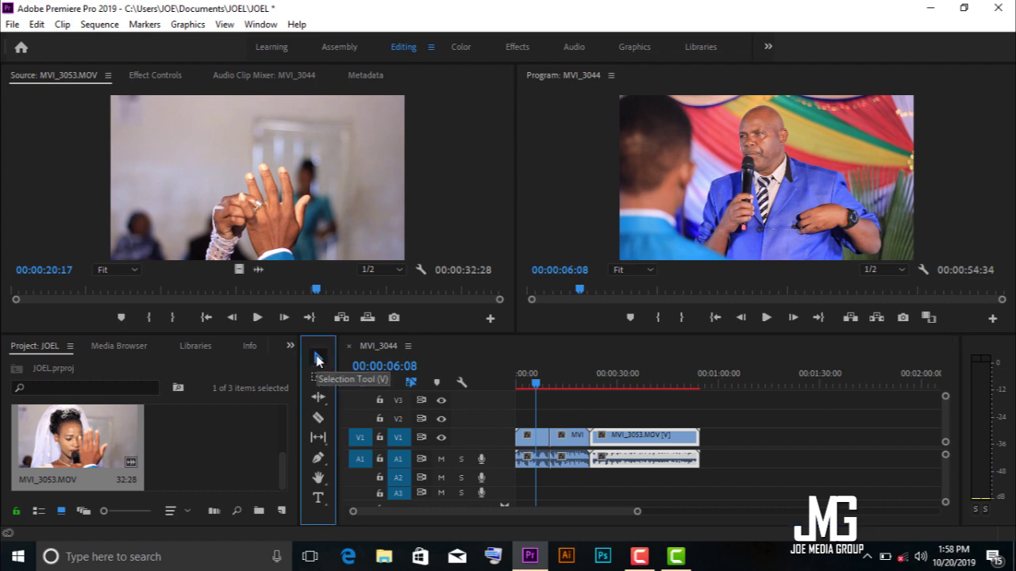
# Delete the second part of MVI_3044 and restore it with Undo, repeating this to demonstrate the deletion.
pyautogui.click(573, 443)
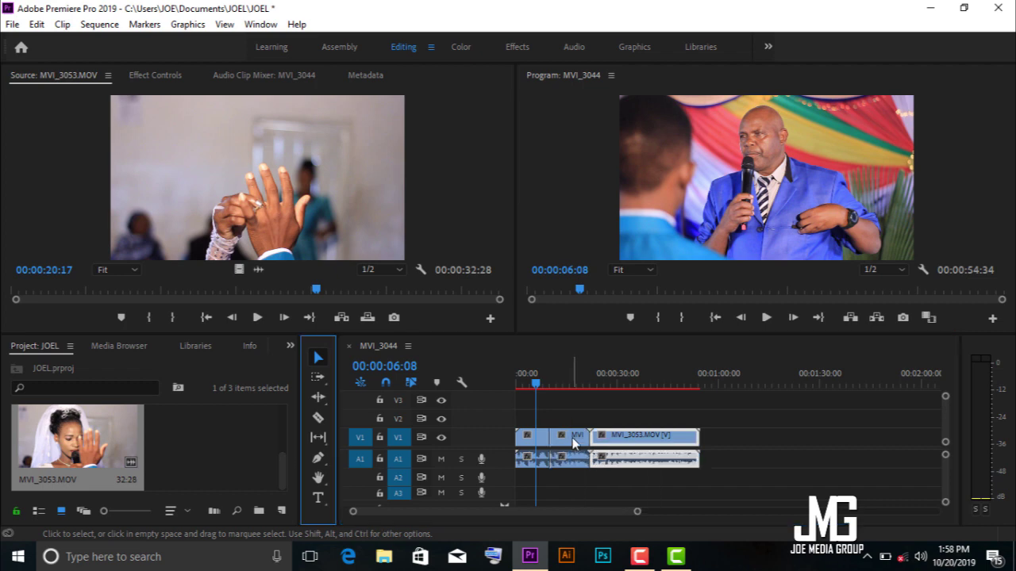
pyautogui.click(573, 443)
pyautogui.press('Delete')
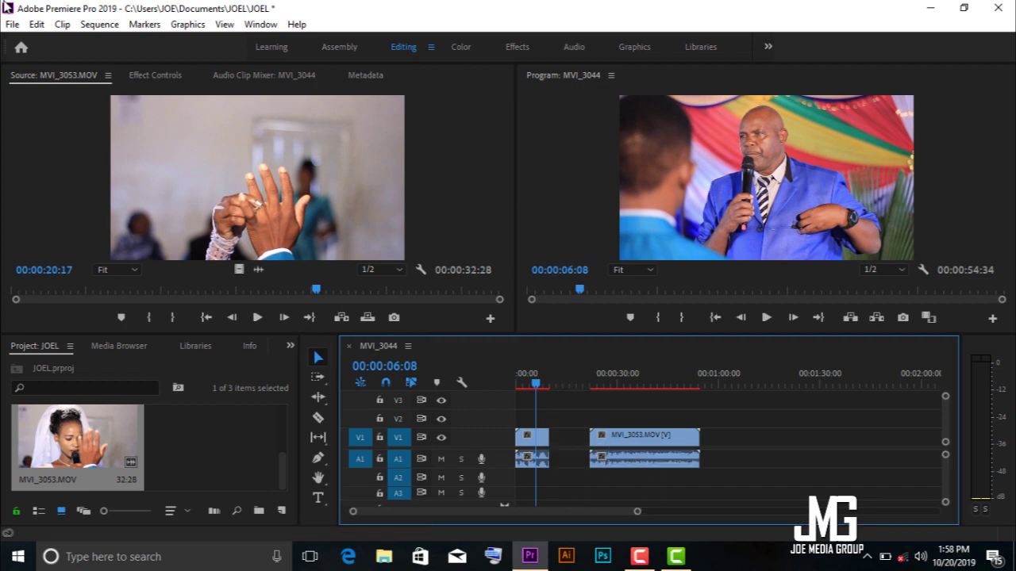
pyautogui.click(36, 24)
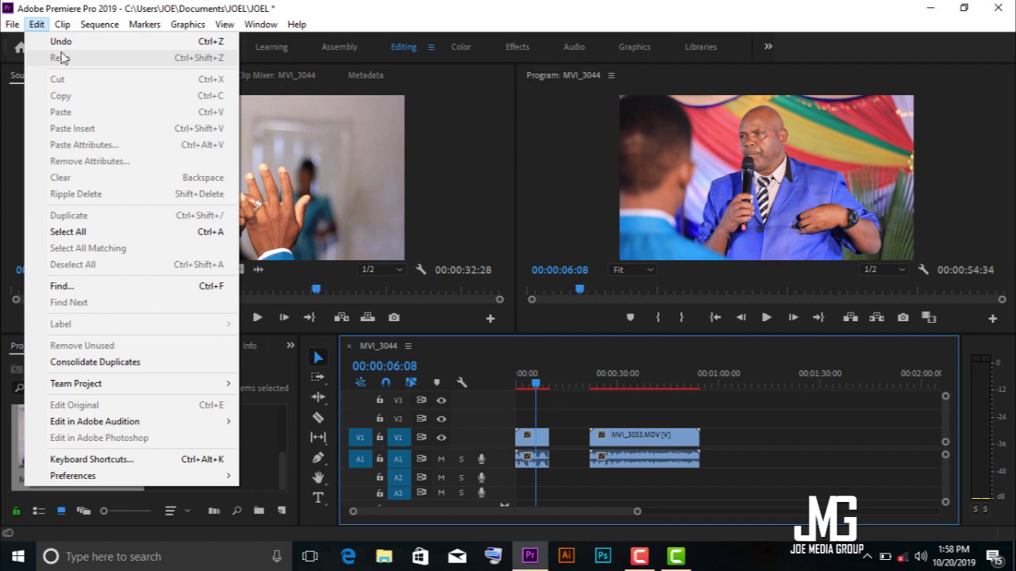
pyautogui.click(61, 42)
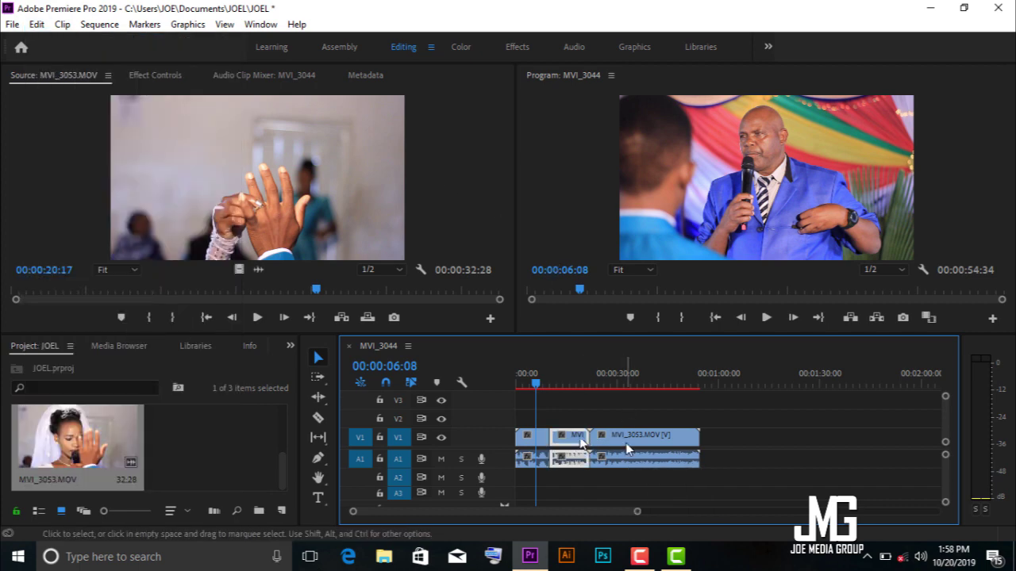
pyautogui.press('Delete')
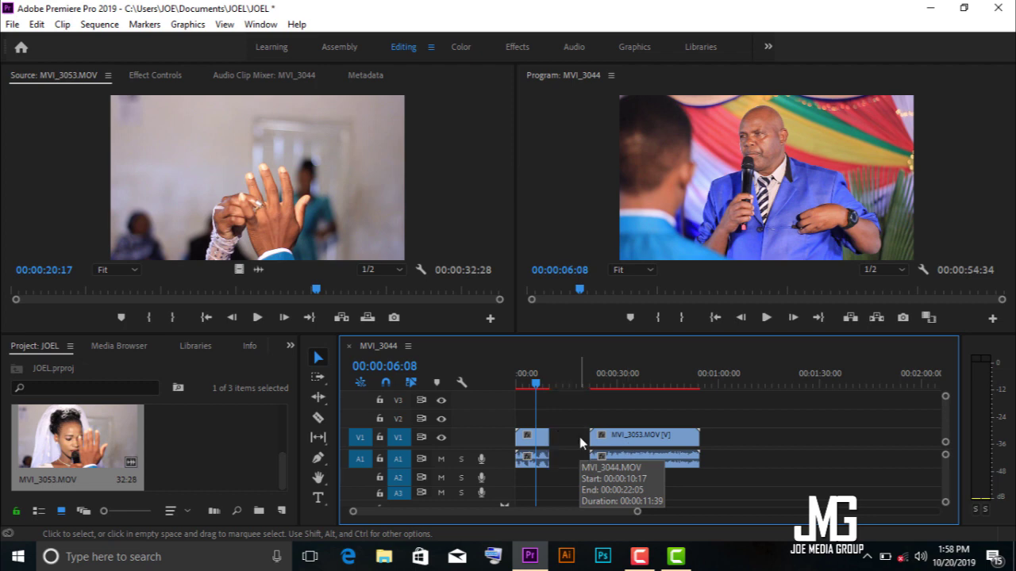
pyautogui.hotkey('ctrl', 'z')
pyautogui.press('Delete')
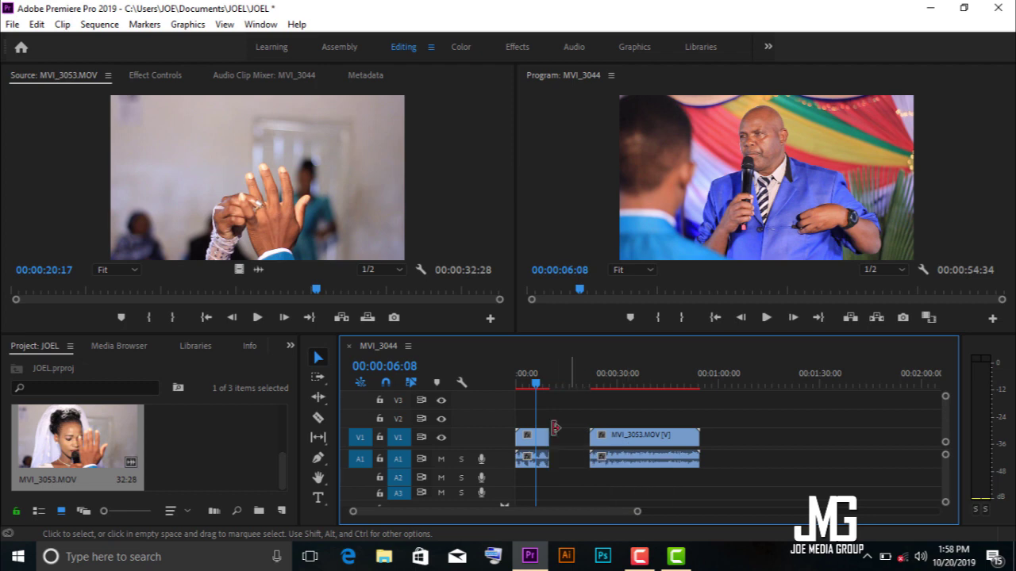
pyautogui.click(37, 24)
pyautogui.click(55, 41)
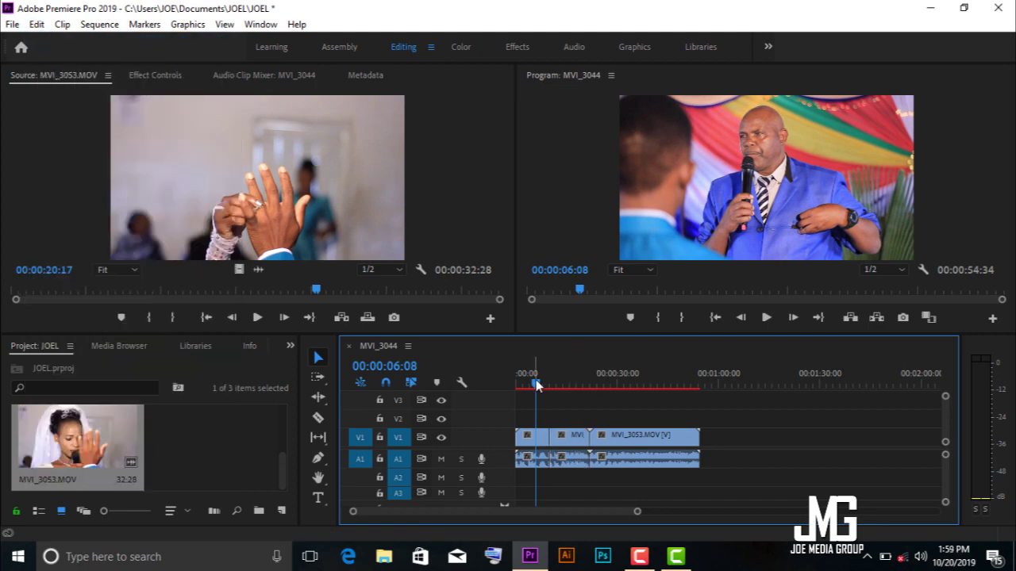
pyautogui.click(594, 384)
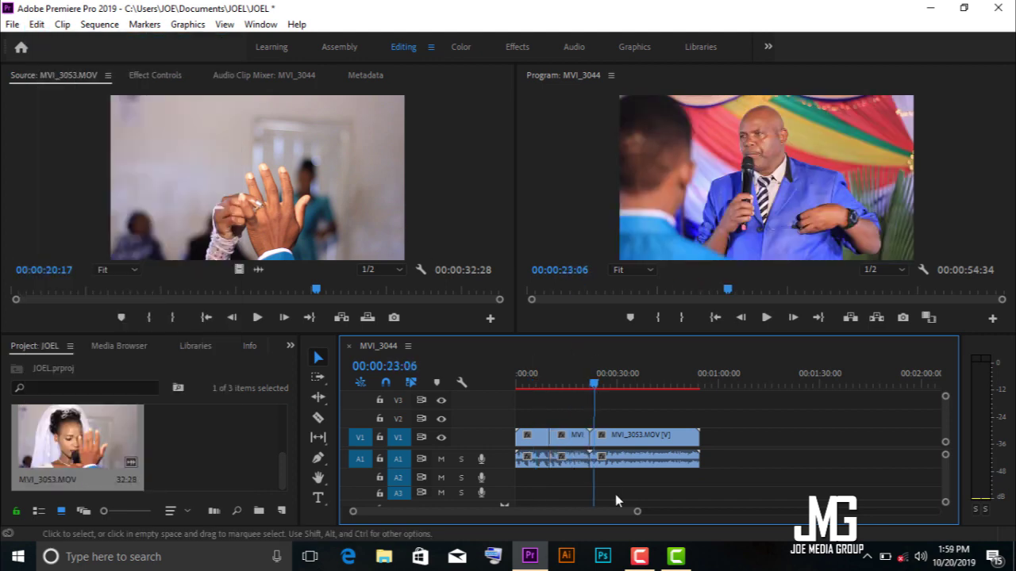
pyautogui.moveTo(638, 511); pyautogui.dragTo(701, 511)
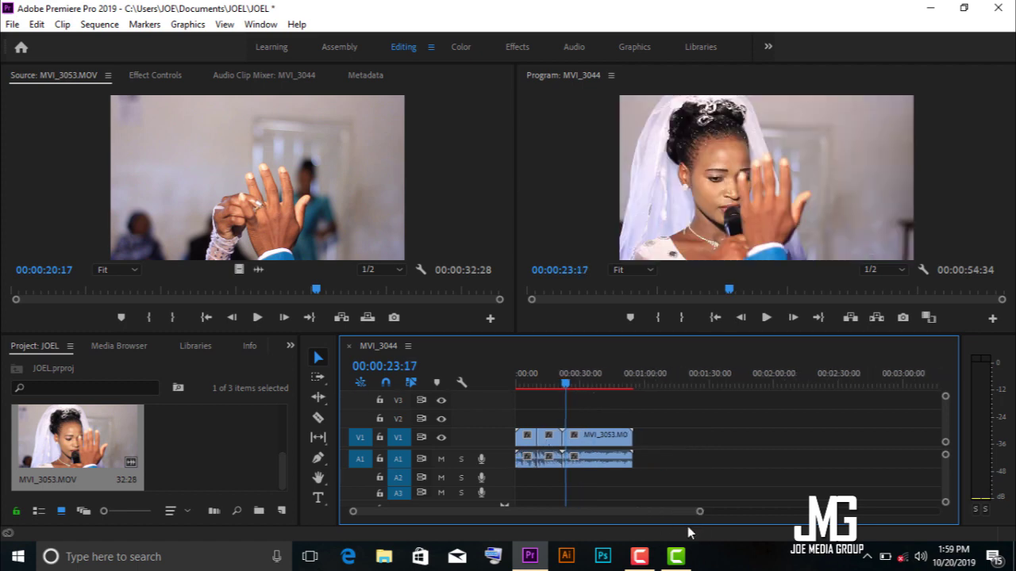
pyautogui.click(639, 557)
pyautogui.click(982, 482)
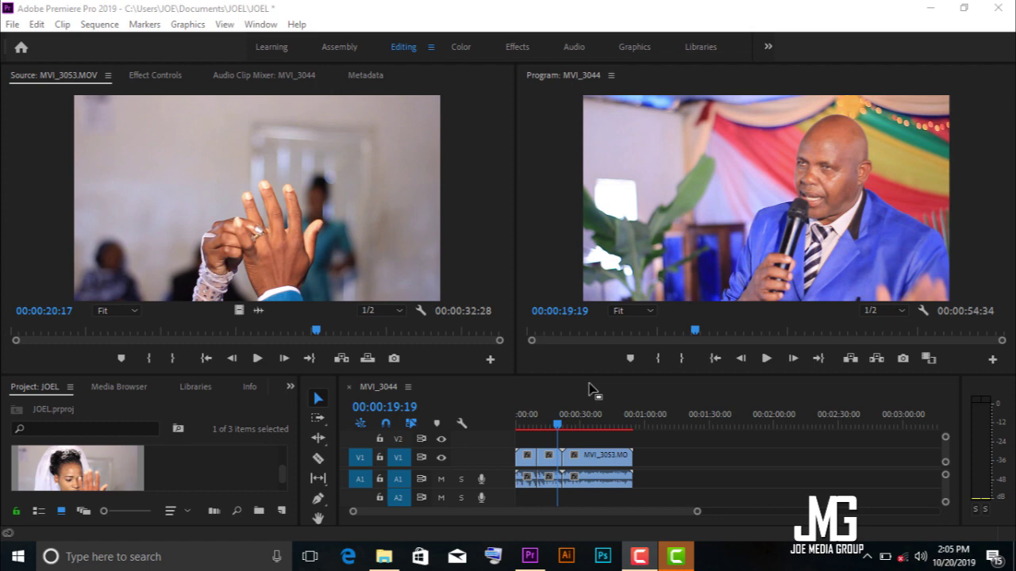
# Move the playhead to 00:00:30:05 and split MVI_3053 a little after it with the Razor tool, returning to the Selection tool.
pyautogui.click(592, 457)
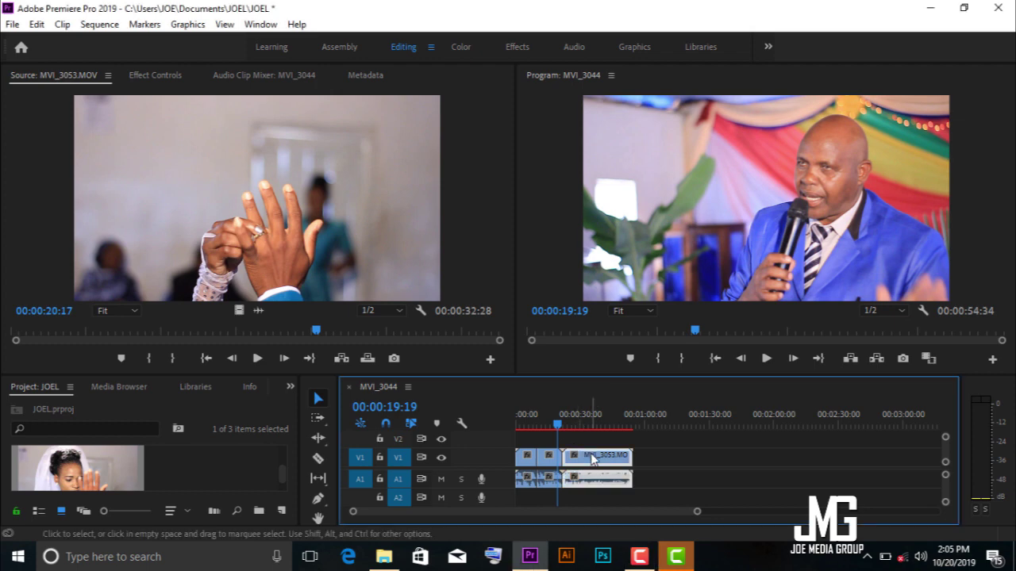
pyautogui.moveTo(560, 425); pyautogui.dragTo(578, 424)
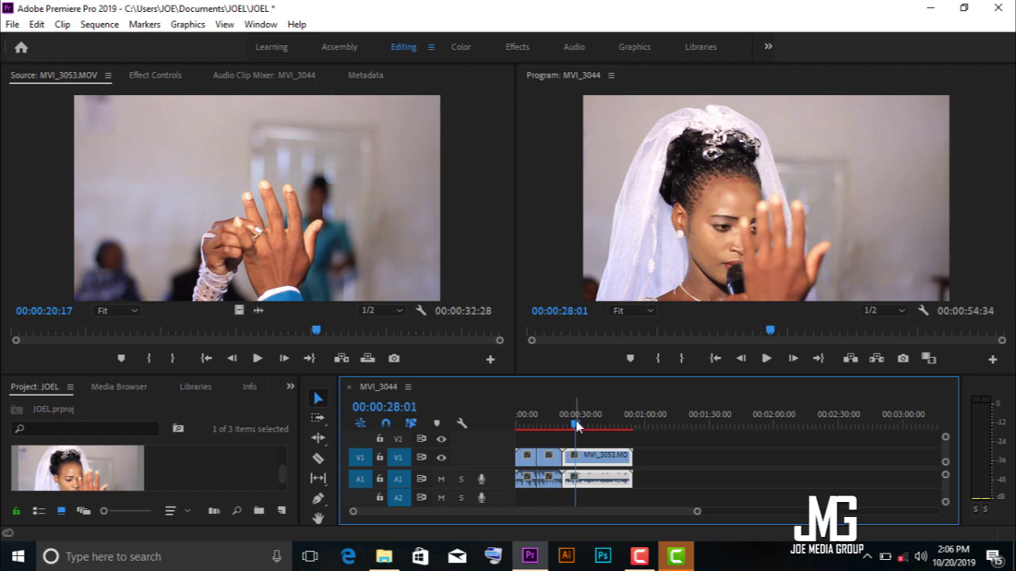
pyautogui.moveTo(576, 422); pyautogui.dragTo(583, 427)
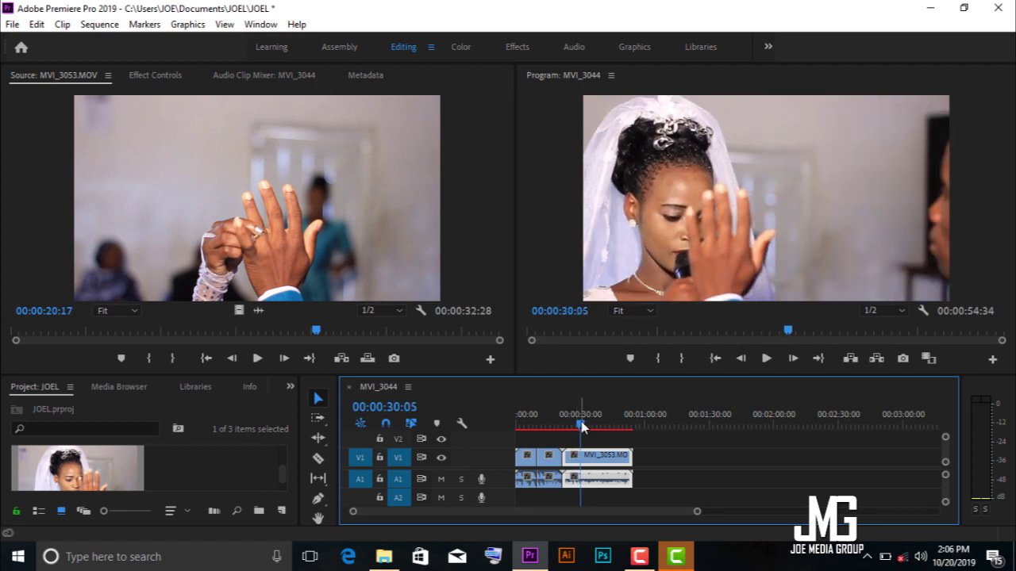
pyautogui.click(318, 460)
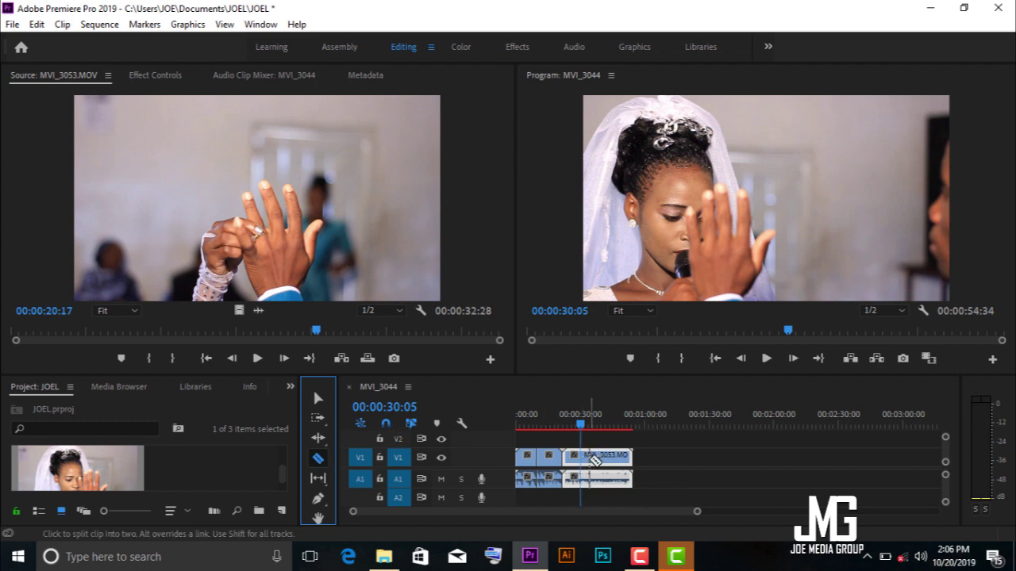
pyautogui.click(594, 459)
pyautogui.click(319, 398)
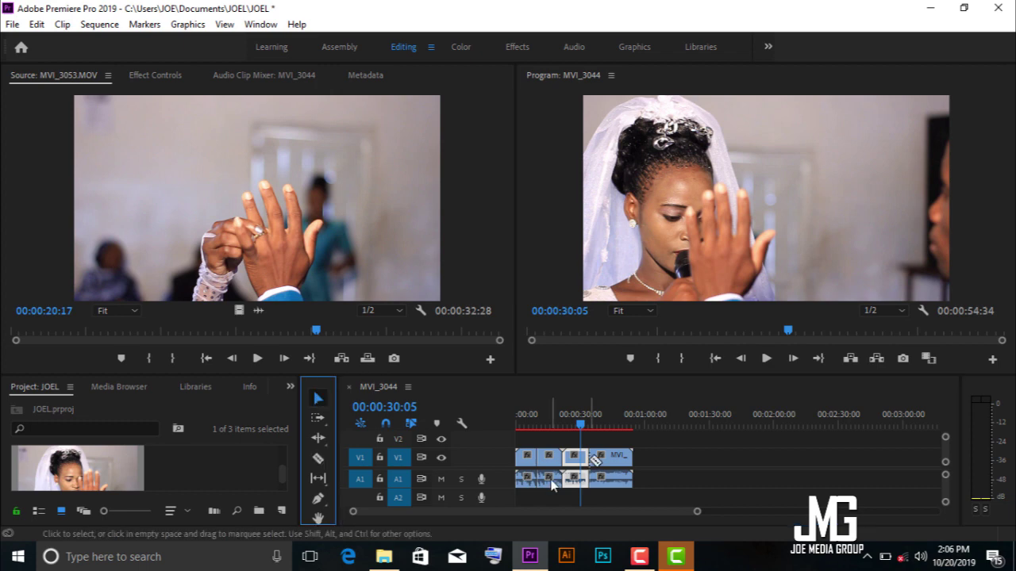
# Delete the first part of MVI_3053, undo the deletion, and delete that part again.
pyautogui.press('c')
pyautogui.press('Delete')
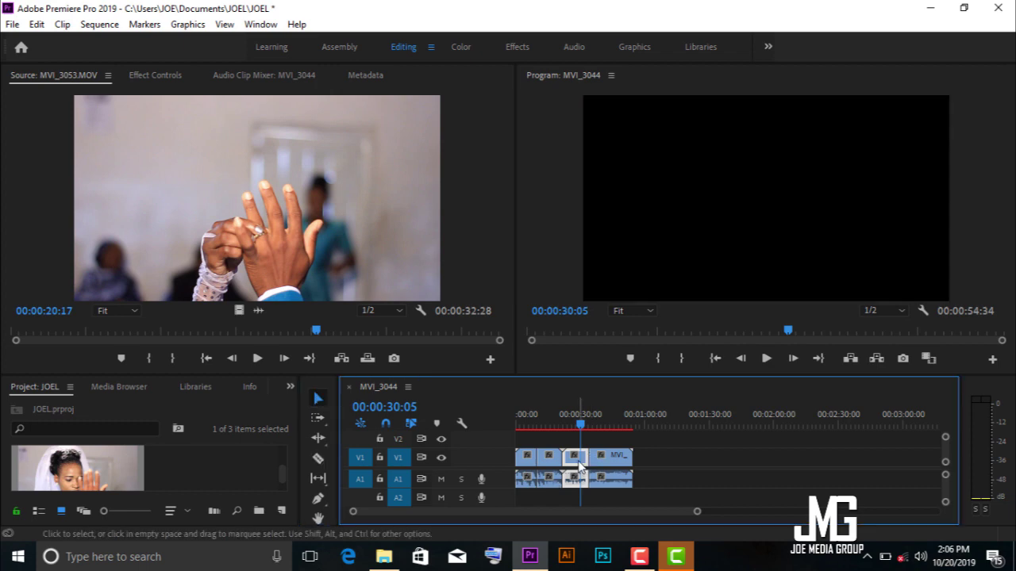
pyautogui.hotkey('ctrl', 'z')
pyautogui.press('Delete')
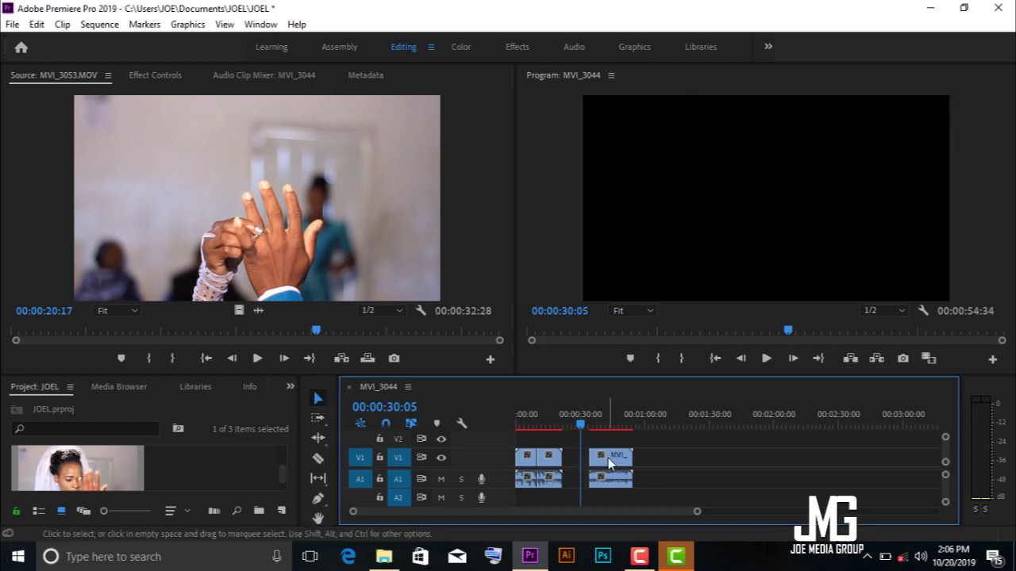
# Move the remaining part of MVI_3053 back against the end of MVI_3044, and undo the move.
pyautogui.moveTo(608, 457)
pyautogui.mouseDown()
pyautogui.moveTo(594, 469)
pyautogui.moveTo(597, 460)
pyautogui.mouseUp()
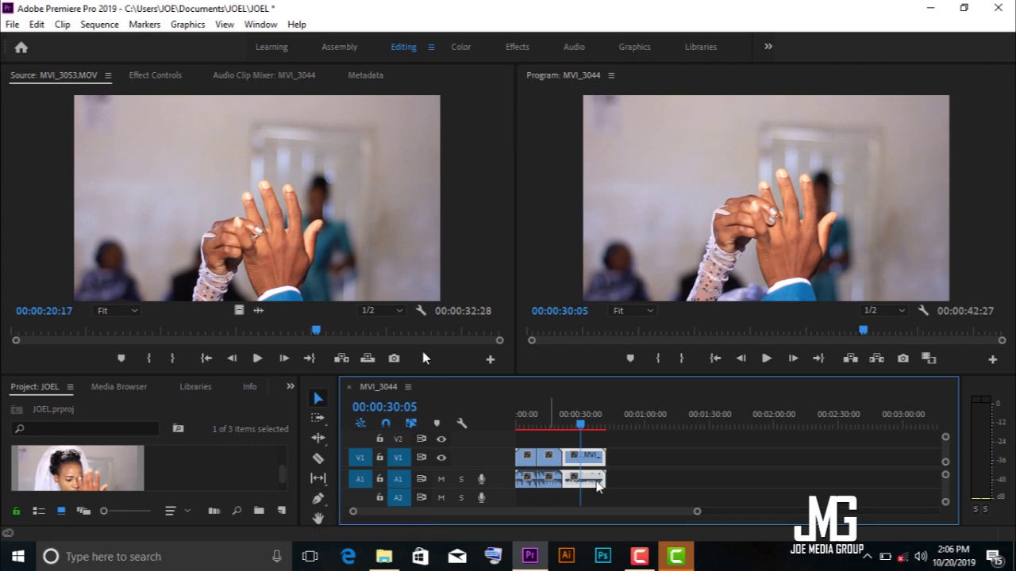
pyautogui.click(37, 24)
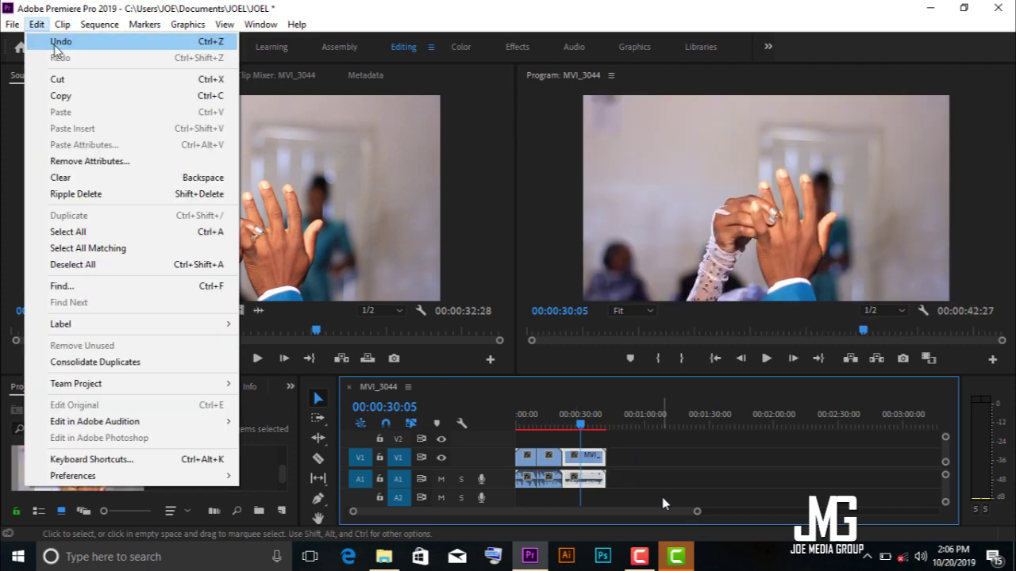
pyautogui.click(55, 43)
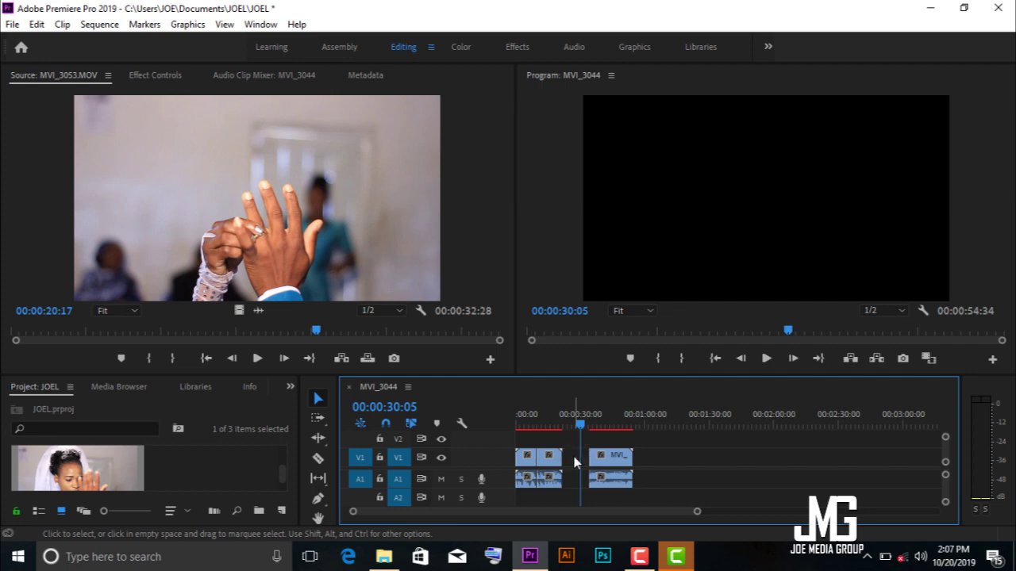
# Ripple delete the gap between MVI_3044 and MVI_3053, and place the playhead on the join at 00:00:22:06.
pyautogui.rightClick(575, 462)
pyautogui.click(625, 467)
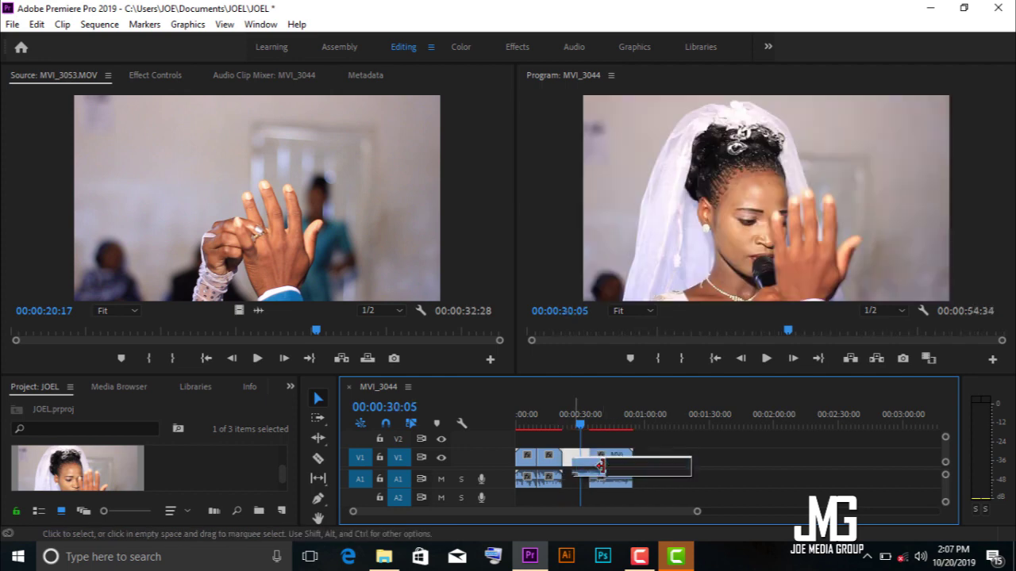
pyautogui.click(564, 421)
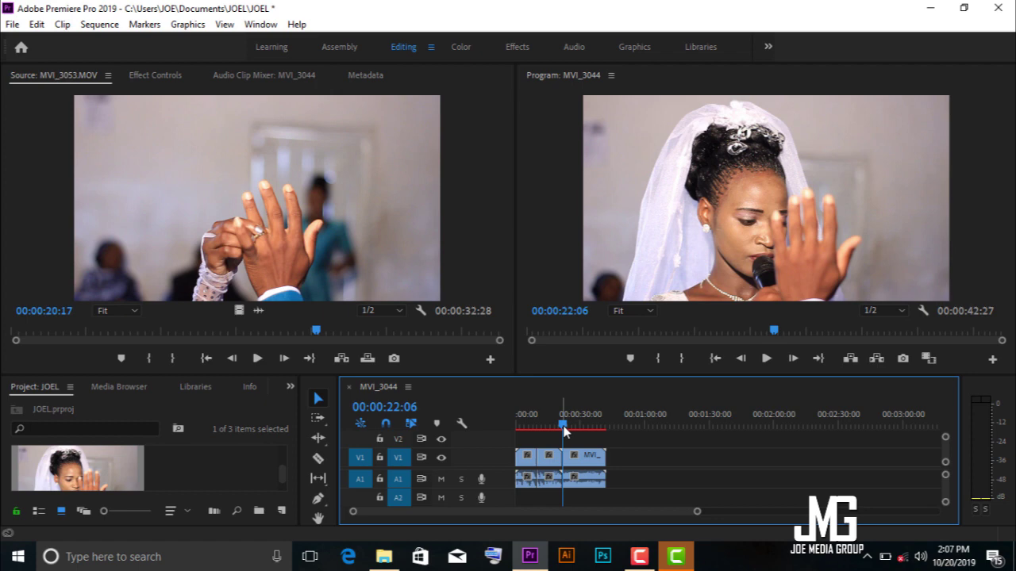
# Move the remaining part of MVI_3053 further along the timeline, and undo both that move and the ripple deletion of the gap.
pyautogui.moveTo(589, 459); pyautogui.dragTo(631, 464)
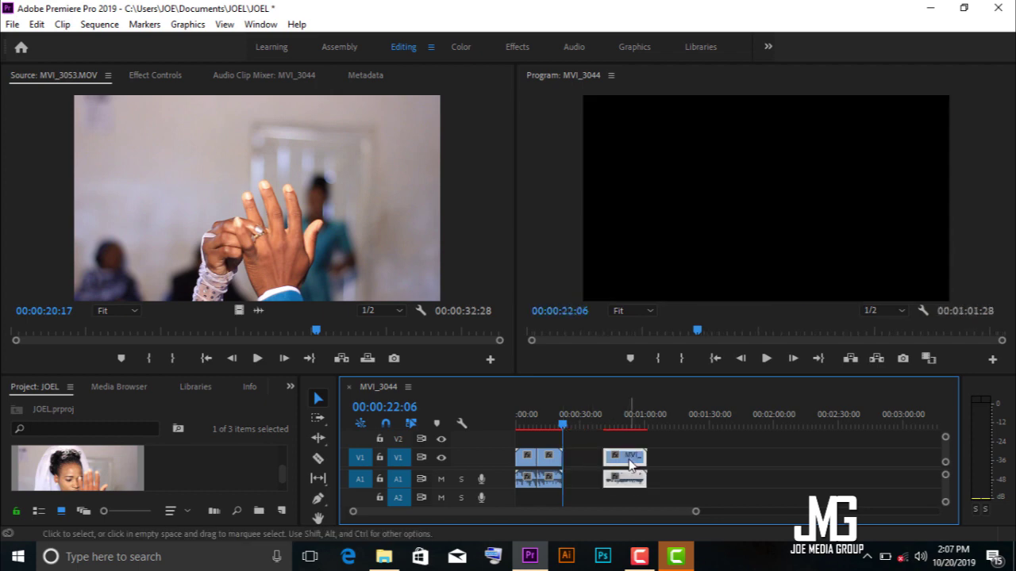
pyautogui.click(38, 24)
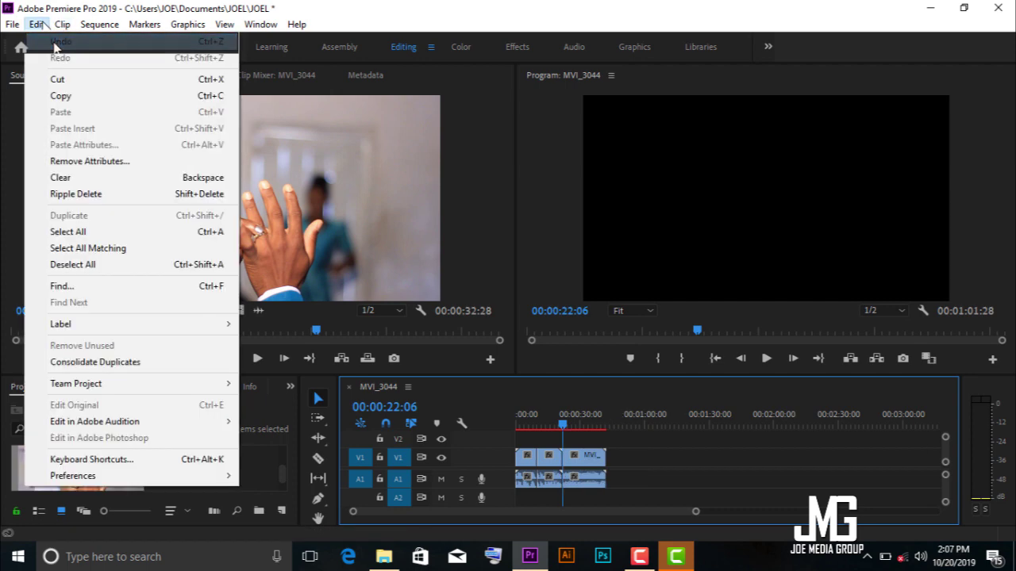
pyautogui.click(56, 41)
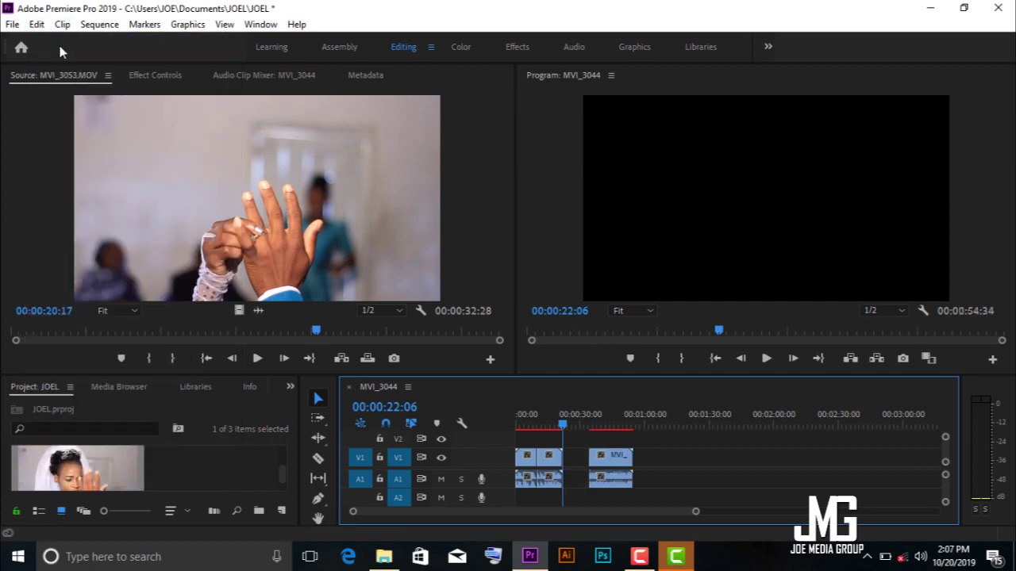
# Undo the deletion of the first part of MVI_3053.
pyautogui.click(38, 25)
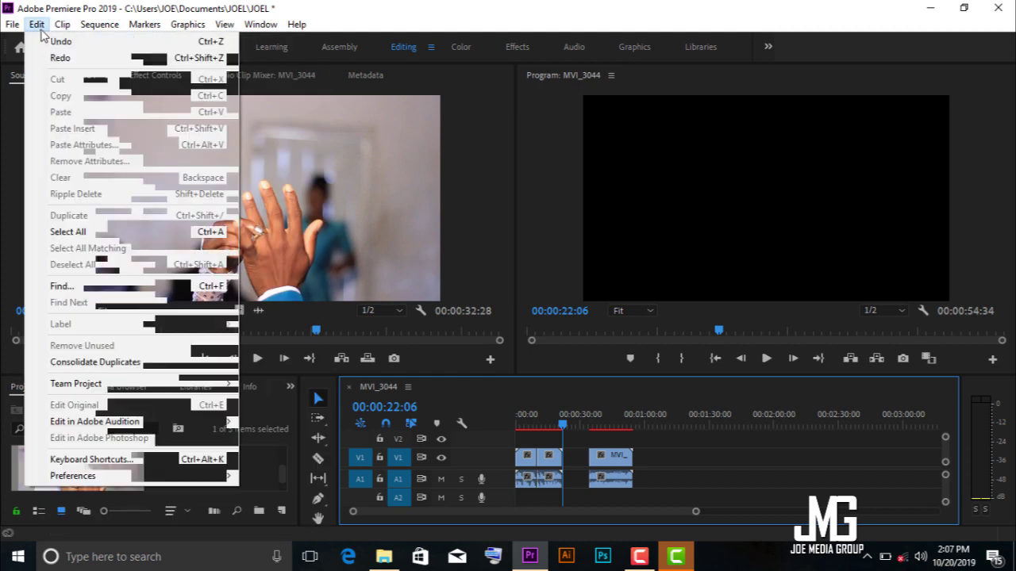
pyautogui.click(38, 27)
pyautogui.click(38, 24)
pyautogui.click(56, 41)
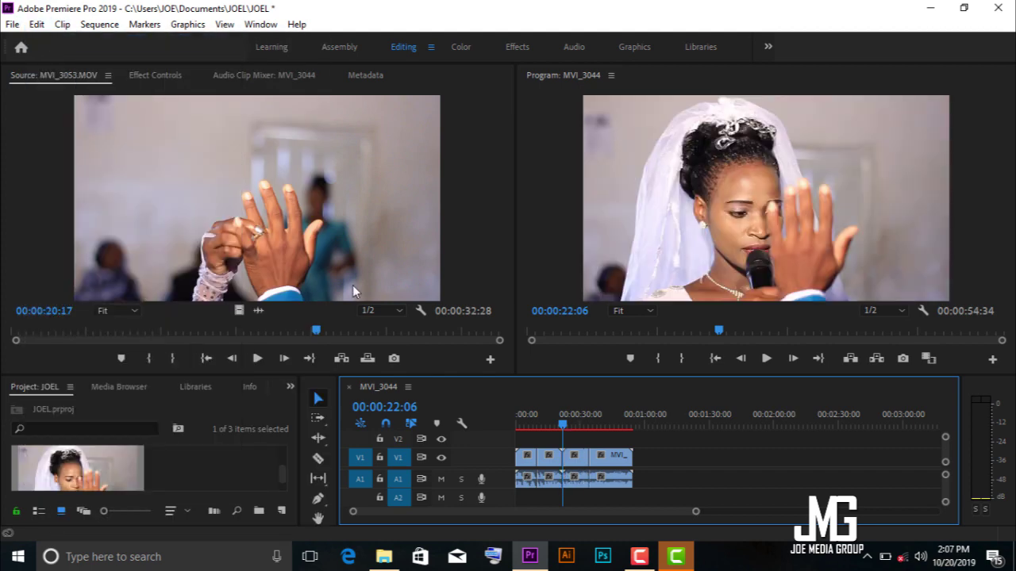
# Show the available effects and expand the audio transitions to reach Constant Gain in the Crossfade group.
pyautogui.hotkey('ctrl', 'z')
pyautogui.click(290, 388)
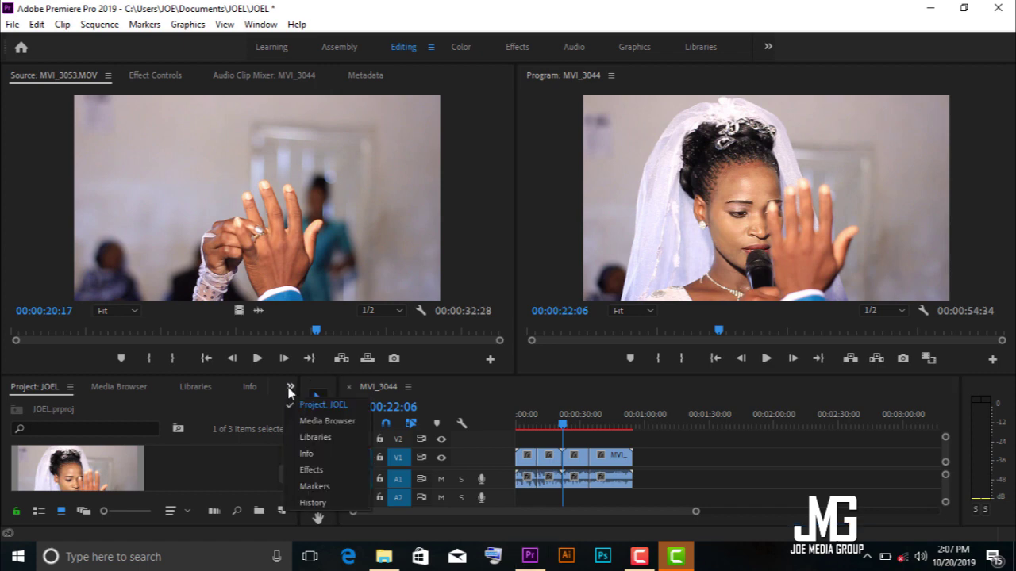
pyautogui.click(311, 470)
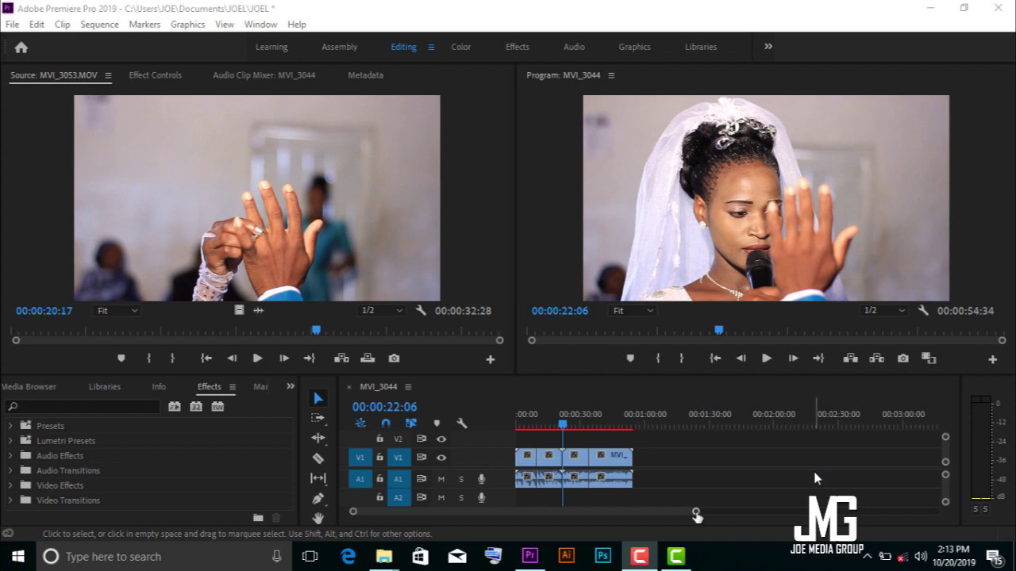
pyautogui.moveTo(697, 516); pyautogui.dragTo(626, 527)
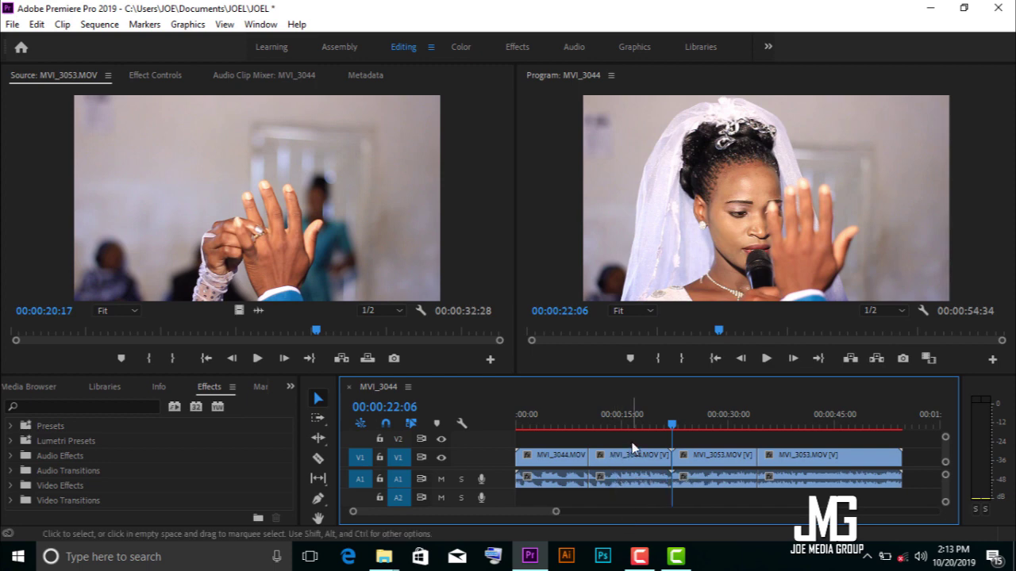
pyautogui.click(11, 472)
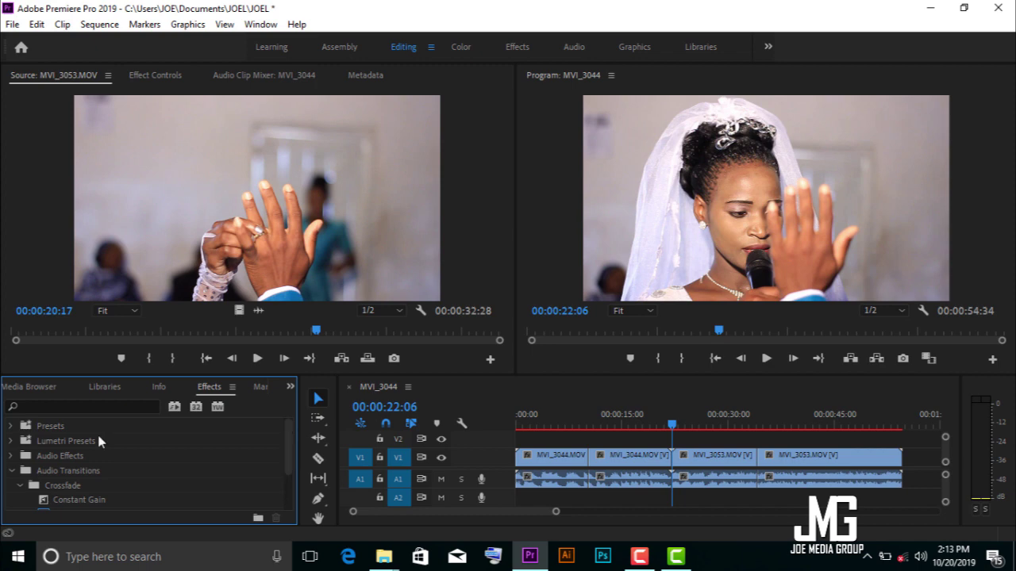
pyautogui.moveTo(290, 441); pyautogui.dragTo(292, 472)
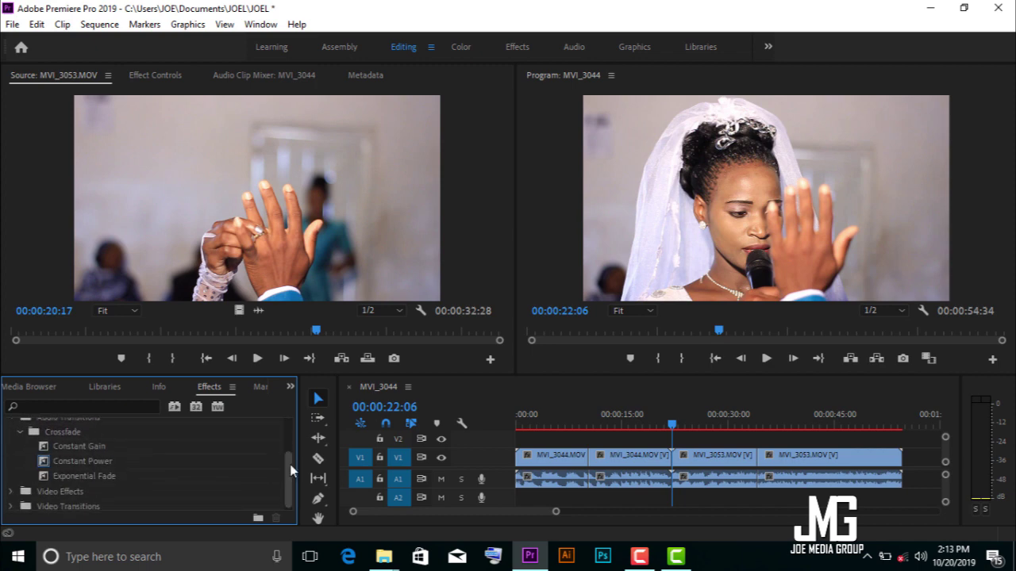
pyautogui.click(87, 444)
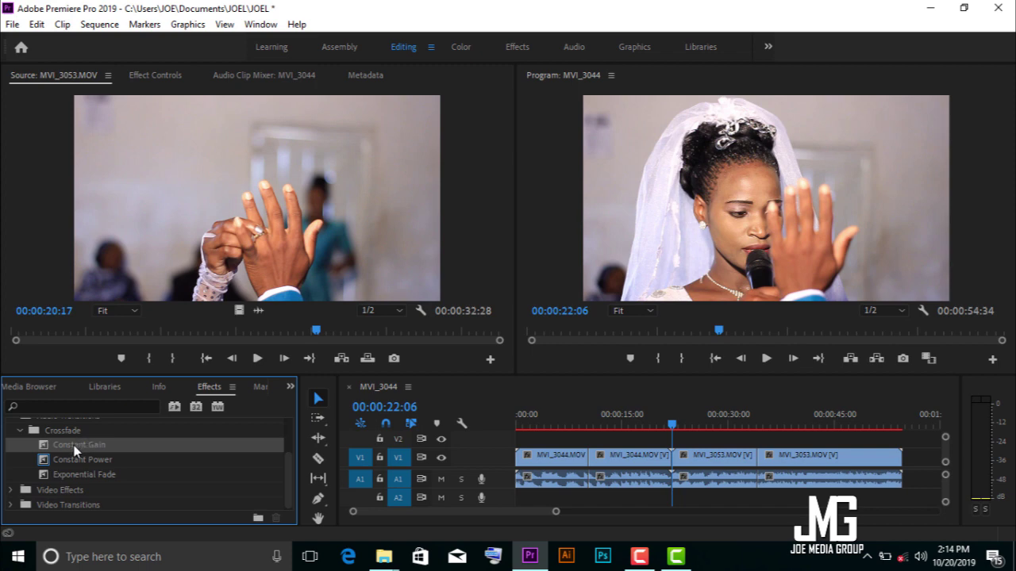
# Apply the Constant Gain crossfade to the start of the first MVI_3044 clip's audio, and undo it.
pyautogui.moveTo(79, 443); pyautogui.dragTo(528, 486)
pyautogui.click(37, 24)
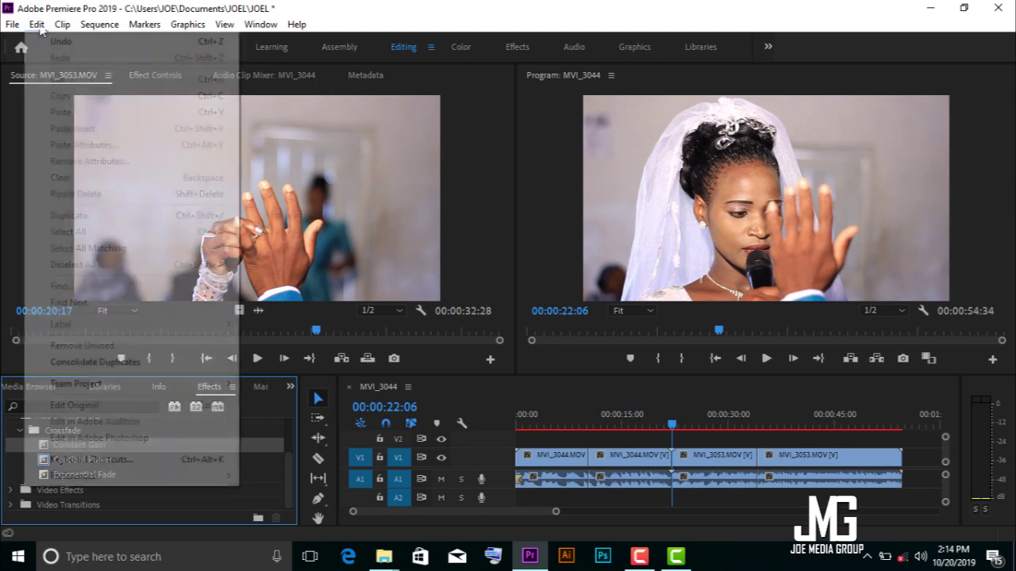
pyautogui.click(54, 45)
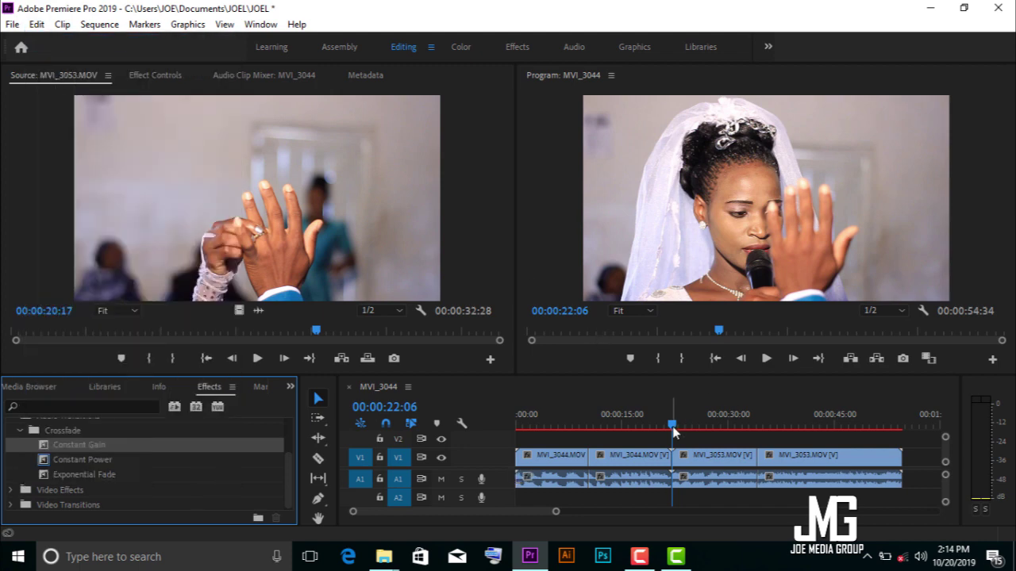
# Play the sequence from its beginning to hear the opening audio without a transition.
pyautogui.moveTo(673, 427); pyautogui.dragTo(469, 442)
pyautogui.moveTo(673, 431); pyautogui.dragTo(469, 442)
pyautogui.press('space')
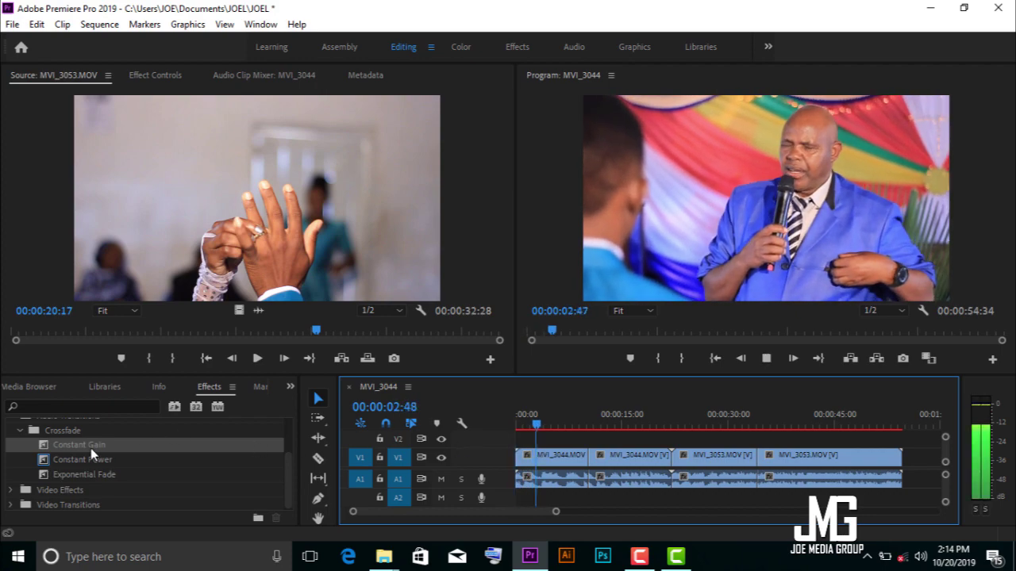
# Apply the Constant Gain crossfade to the start of the first MVI_3044 clip's audio and play the sequence from the beginning.
pyautogui.moveTo(89, 447); pyautogui.dragTo(521, 479)
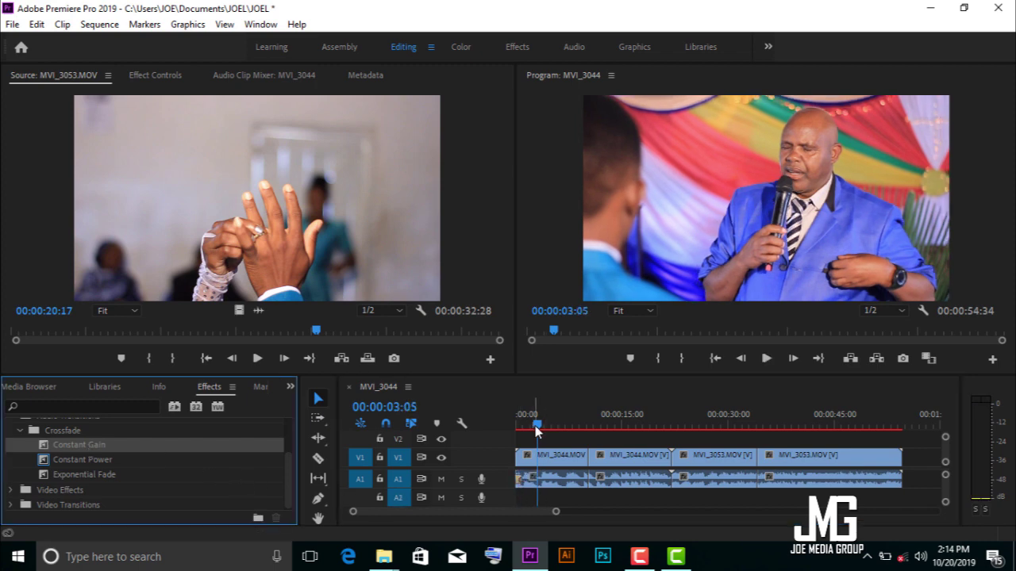
pyautogui.moveTo(536, 427); pyautogui.dragTo(465, 433)
pyautogui.moveTo(536, 427); pyautogui.dragTo(463, 431)
pyautogui.press('space')
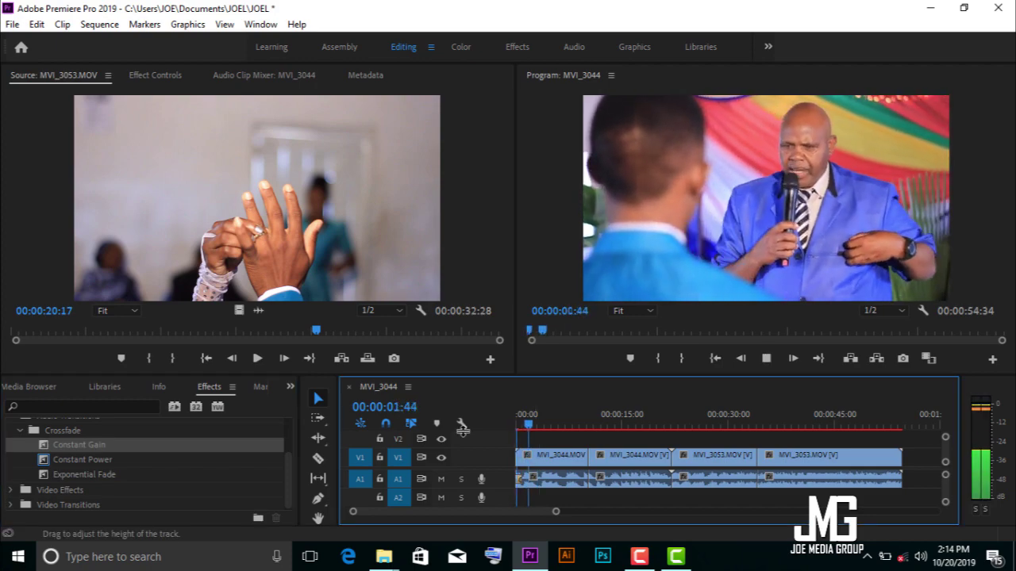
pyautogui.press('space')
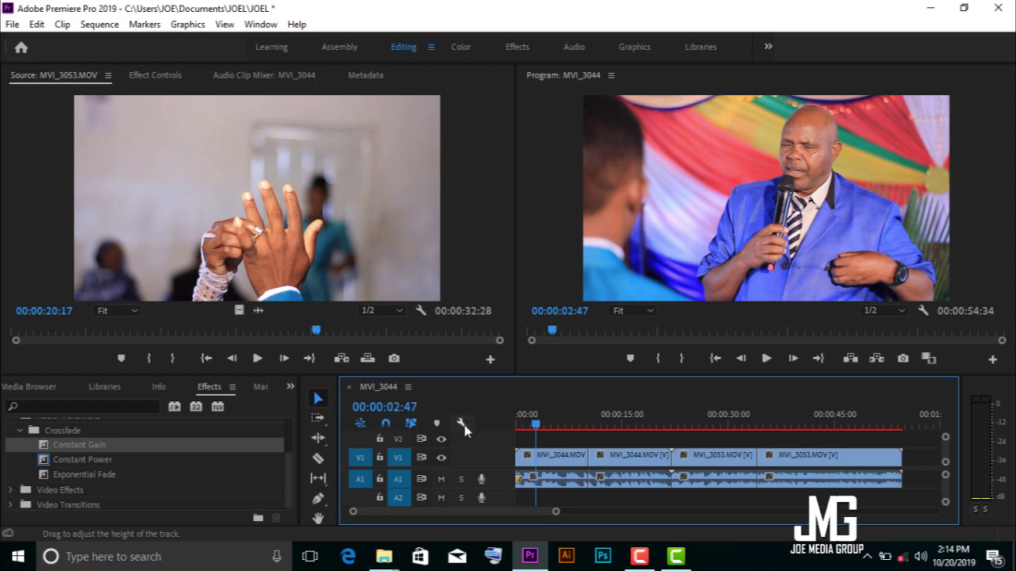
# Set the duration of the Constant Gain transition at the start of the sequence to 00:00:02:00.
pyautogui.moveTo(556, 512); pyautogui.dragTo(530, 512)
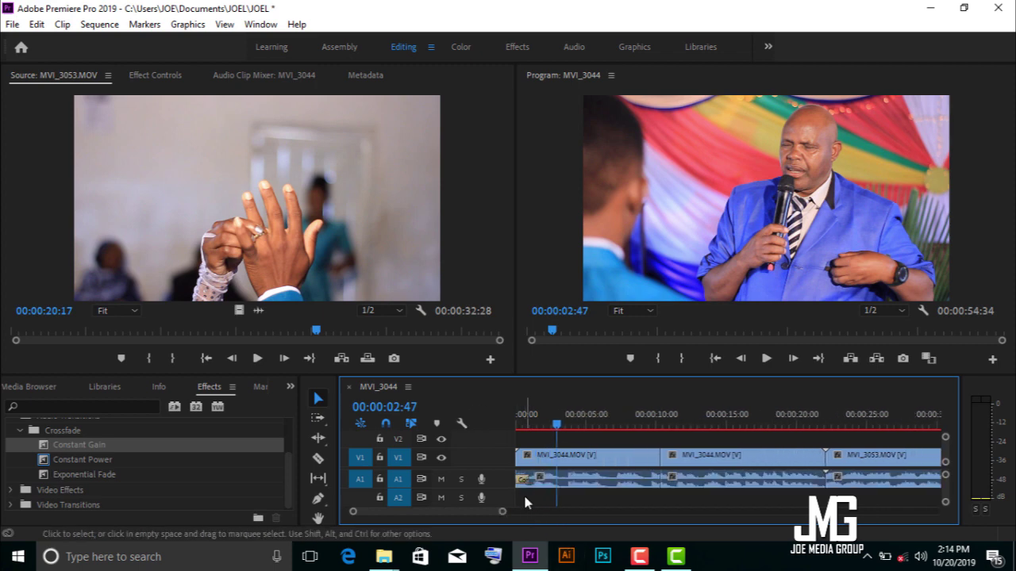
pyautogui.moveTo(558, 423); pyautogui.dragTo(506, 445)
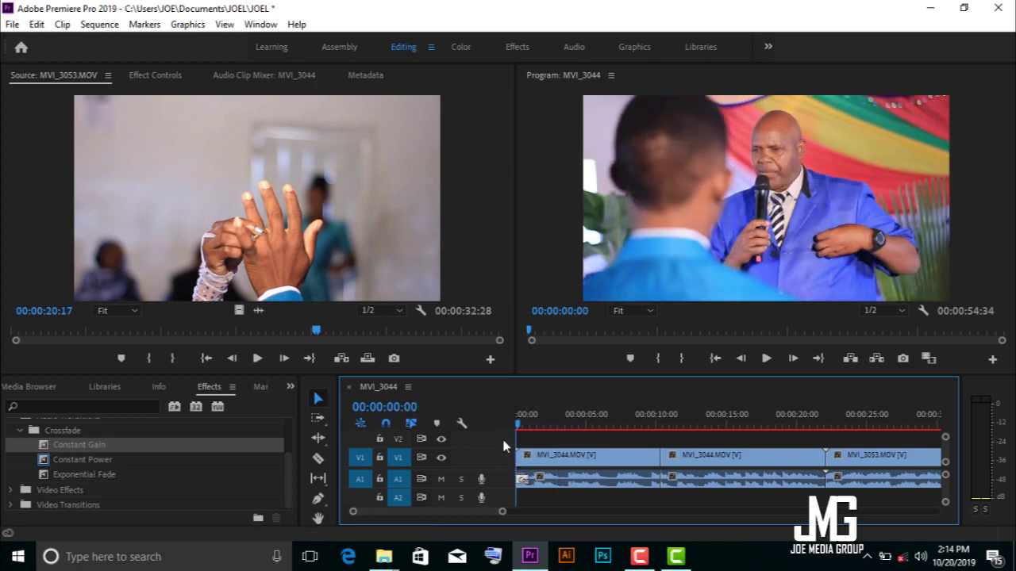
pyautogui.doubleClick(524, 483)
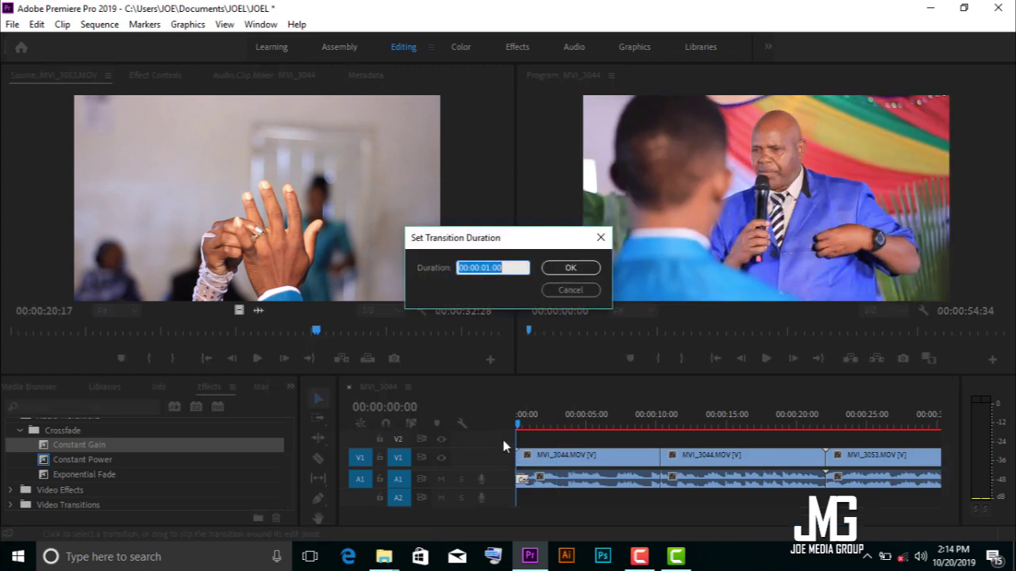
pyautogui.click(601, 237)
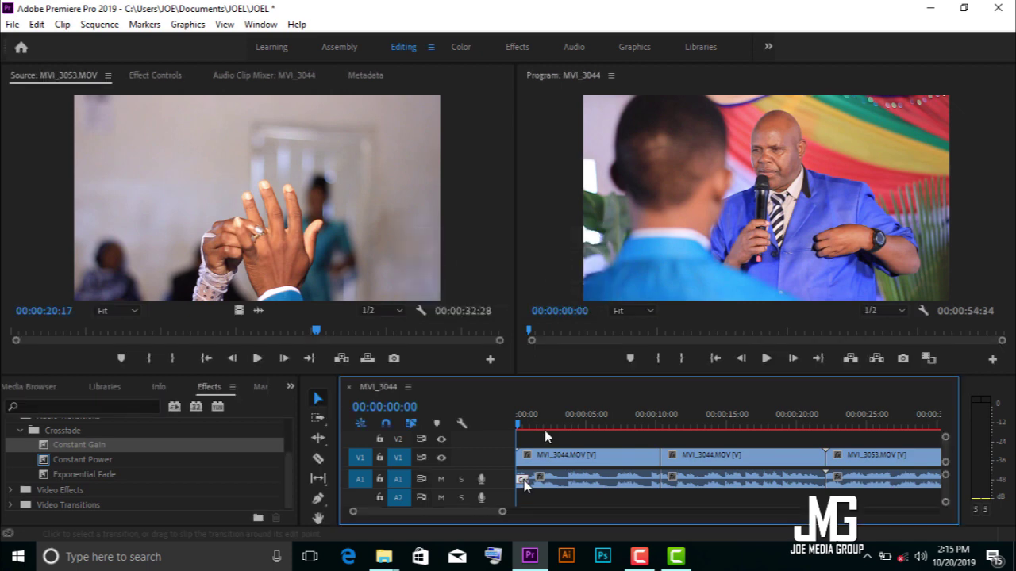
pyautogui.doubleClick(524, 483)
pyautogui.press('Return')
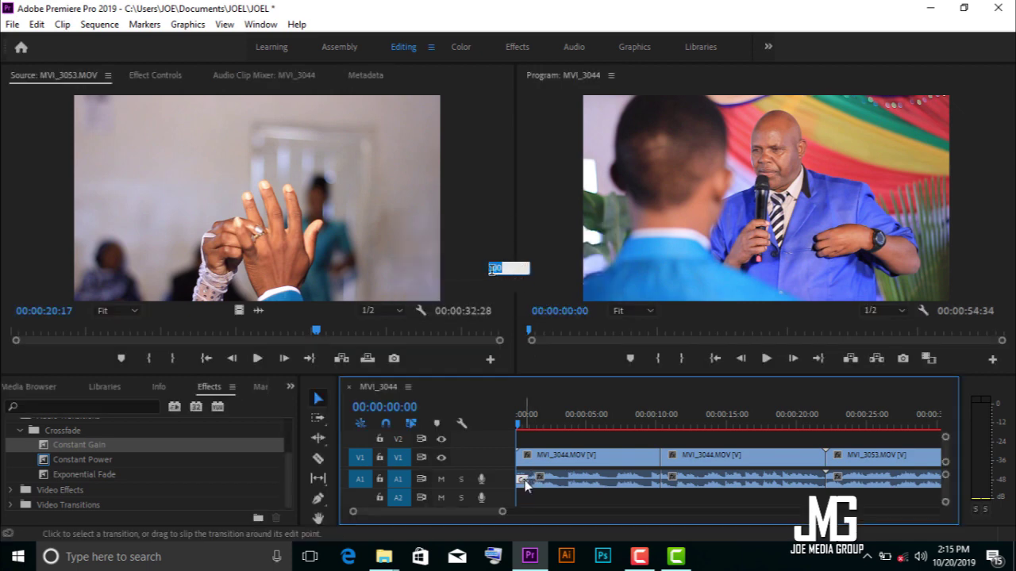
pyautogui.doubleClick(524, 482)
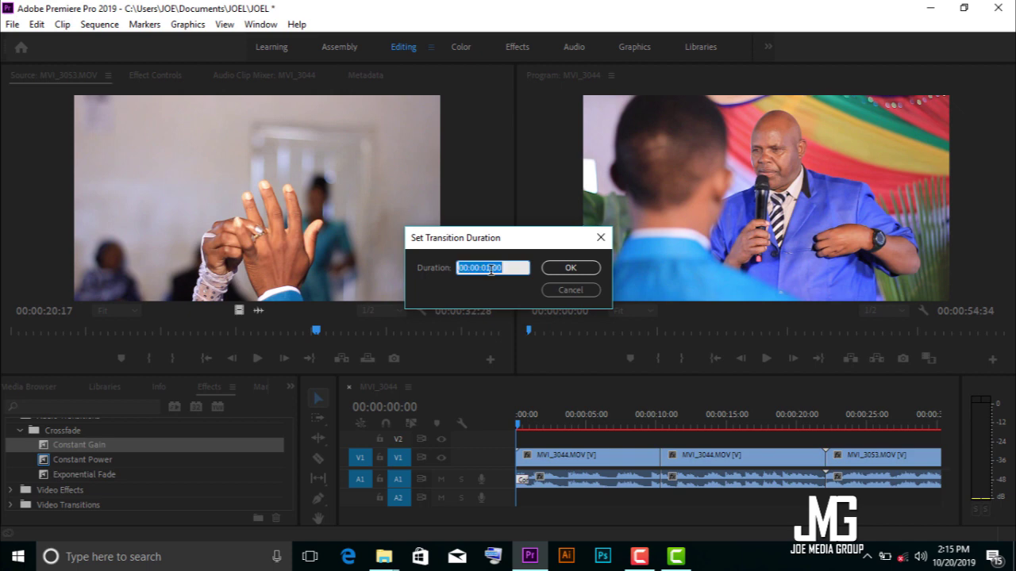
pyautogui.write('200')
pyautogui.click(567, 269)
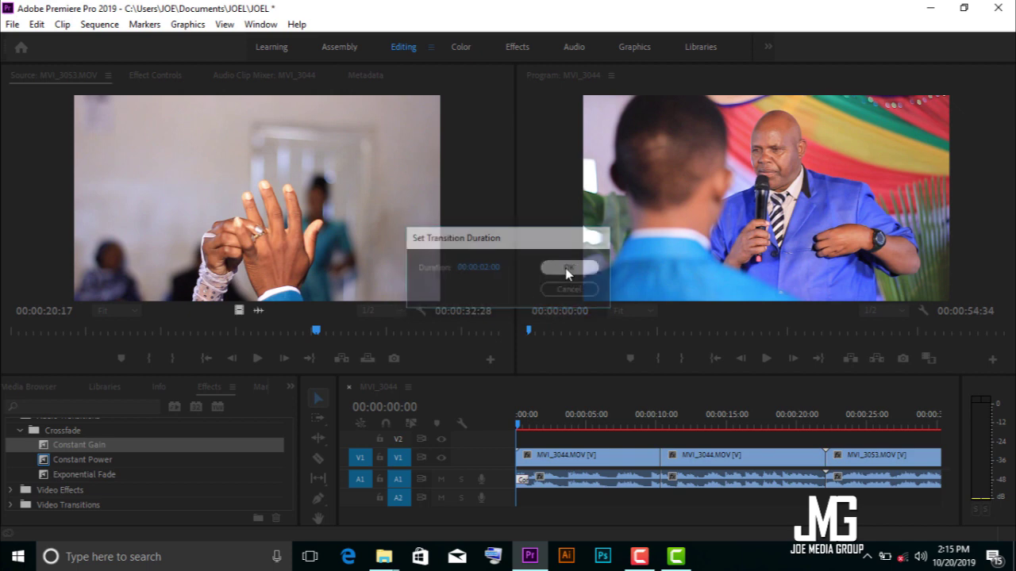
pyautogui.doubleClick(526, 483)
pyautogui.press('Return')
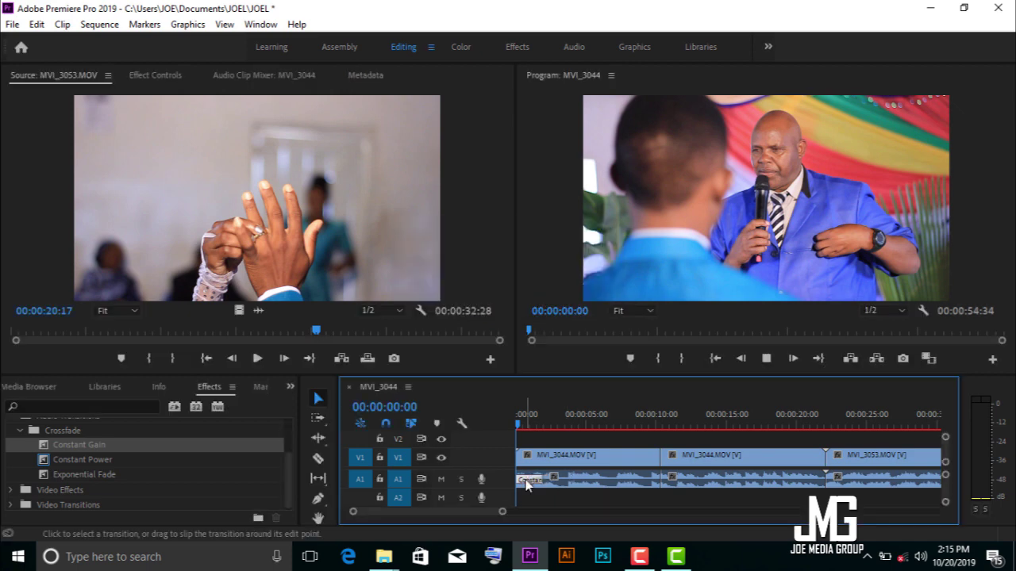
# Play the opening through the two-second Constant Gain fade and return the playhead to the start of the sequence.
pyautogui.press('space')
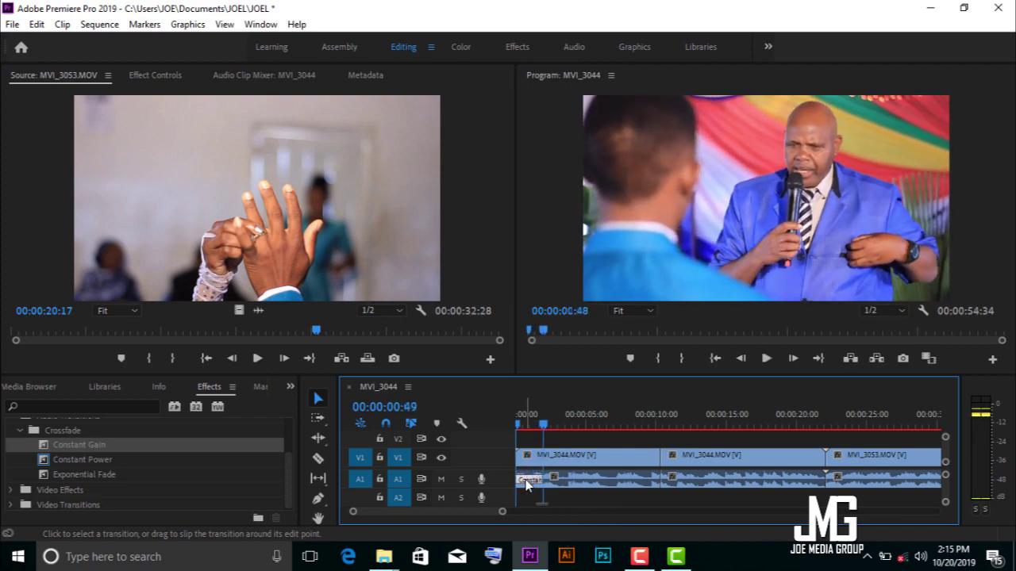
pyautogui.press('space')
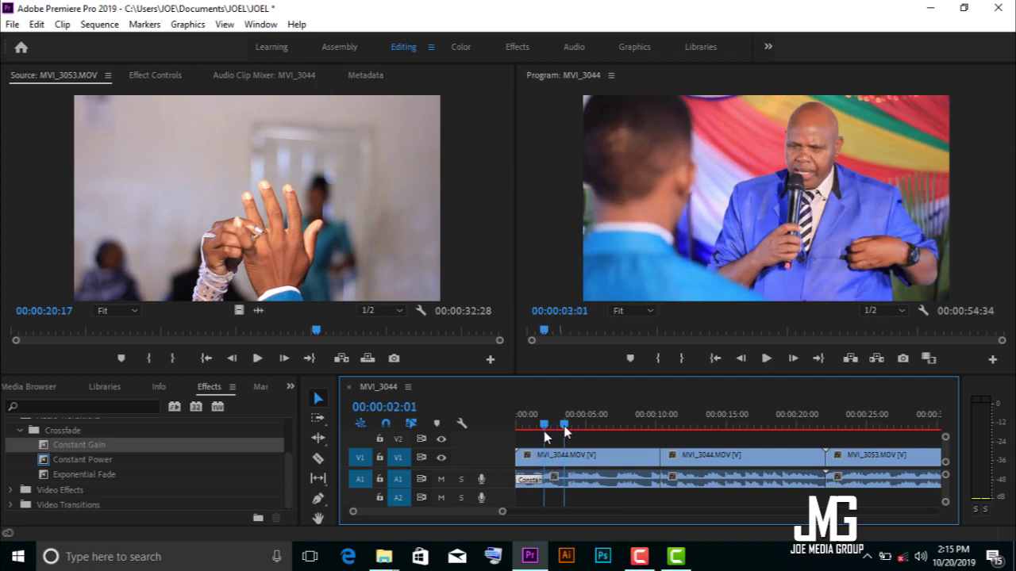
pyautogui.press('Home')
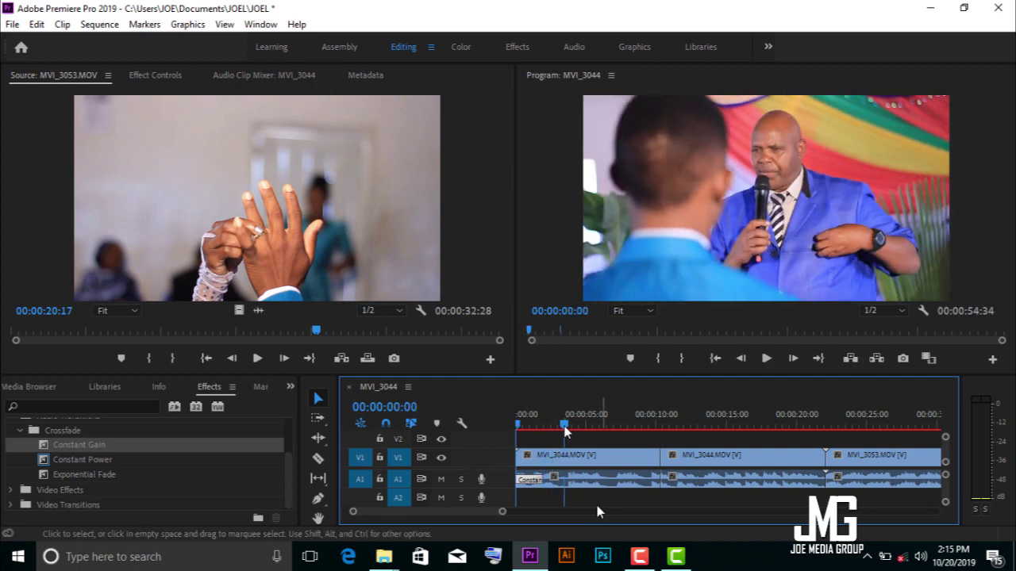
# Apply the Exponential Fade crossfade to the end of the last MVI_3053 clip's audio and play the ending.
pyautogui.moveTo(502, 511); pyautogui.dragTo(661, 511)
pyautogui.click(94, 474)
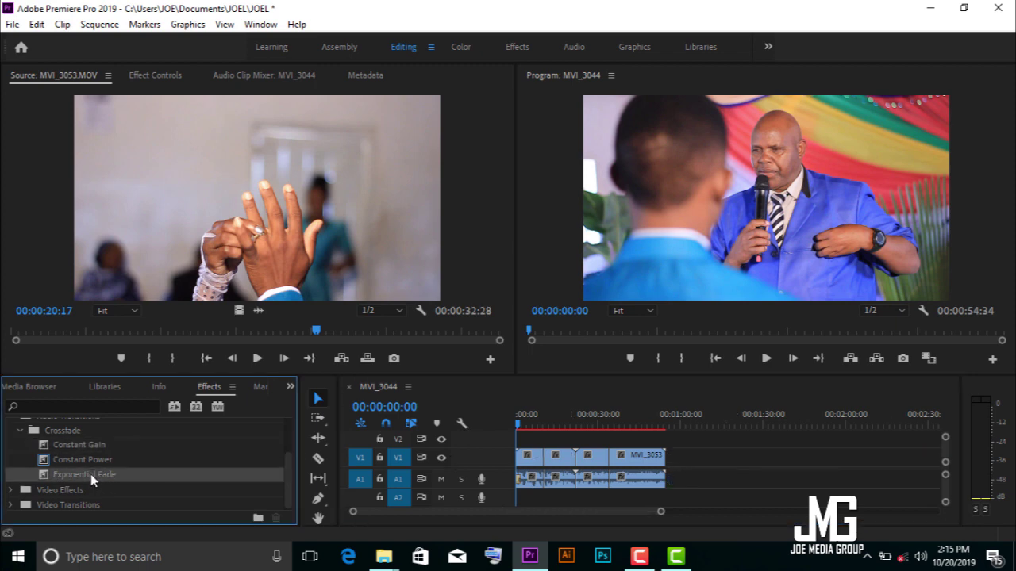
pyautogui.moveTo(91, 473); pyautogui.dragTo(671, 421)
pyautogui.press('space')
pyautogui.click(656, 421)
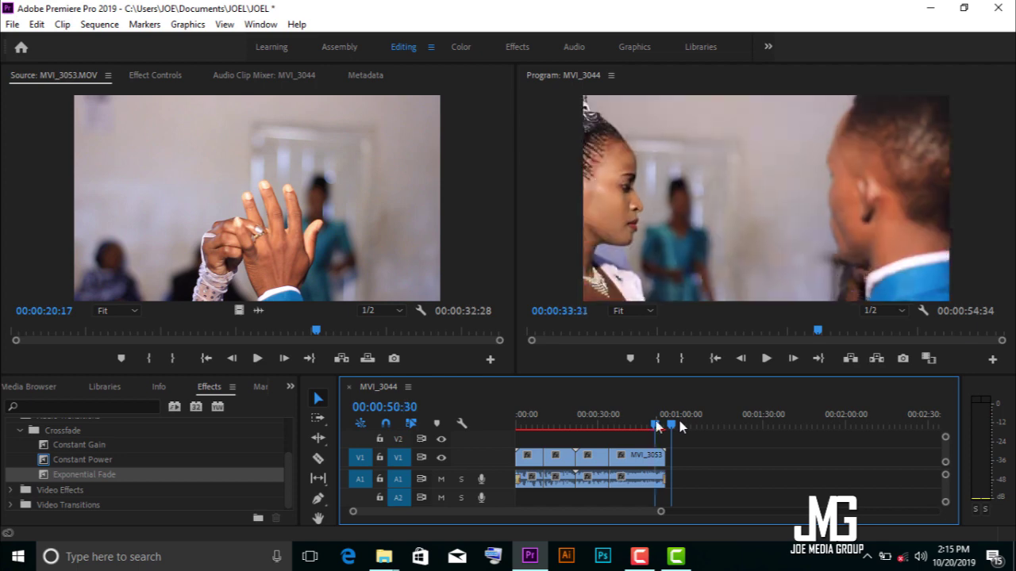
pyautogui.press('space')
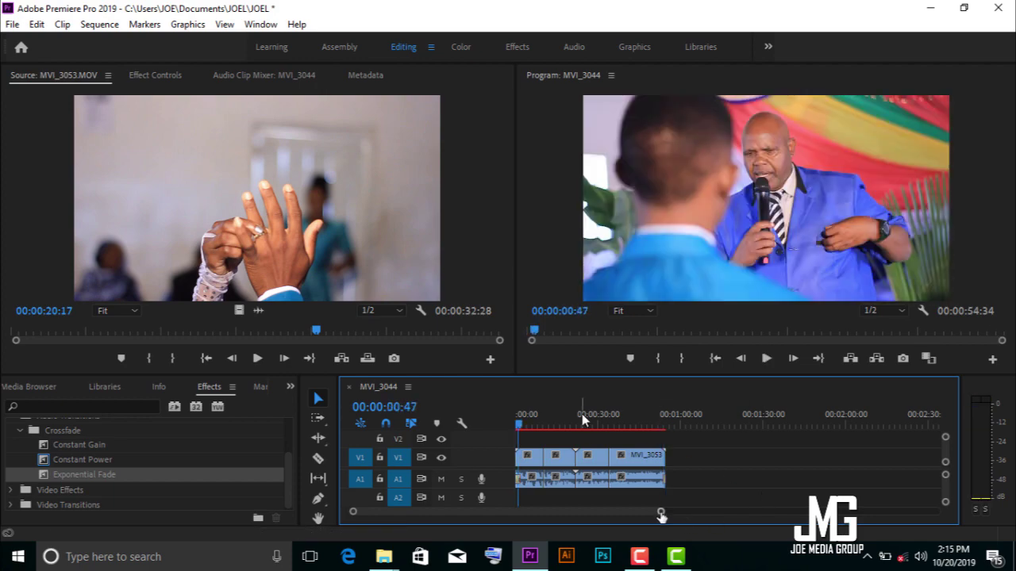
# Lengthen the Exponential Fade at the end of the last MVI_3053 clip to 00:00:01:49 in Effect Controls, and play the ending.
pyautogui.moveTo(661, 512); pyautogui.dragTo(624, 530)
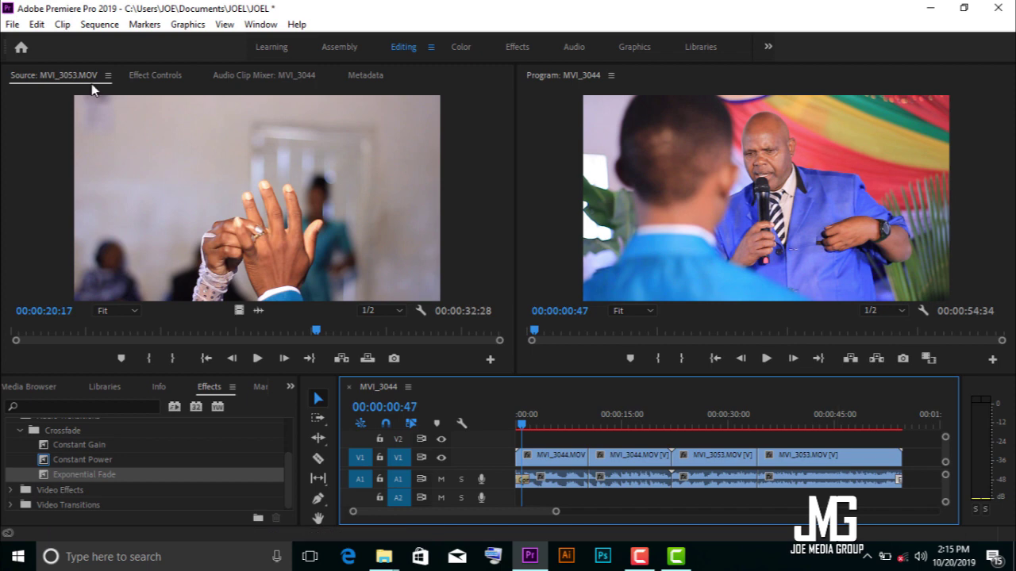
pyautogui.click(151, 74)
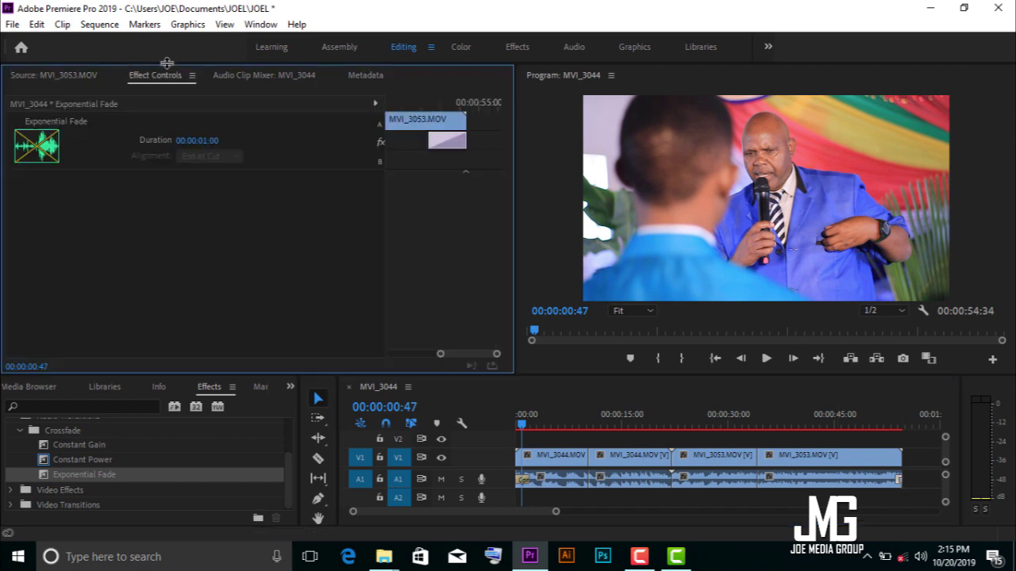
pyautogui.click(72, 78)
pyautogui.click(155, 75)
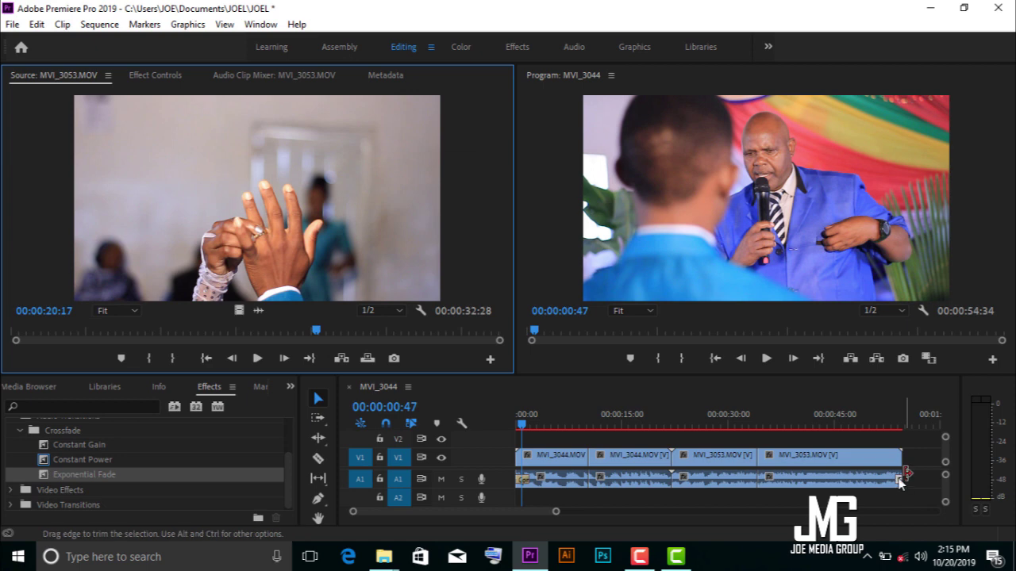
pyautogui.click(900, 480)
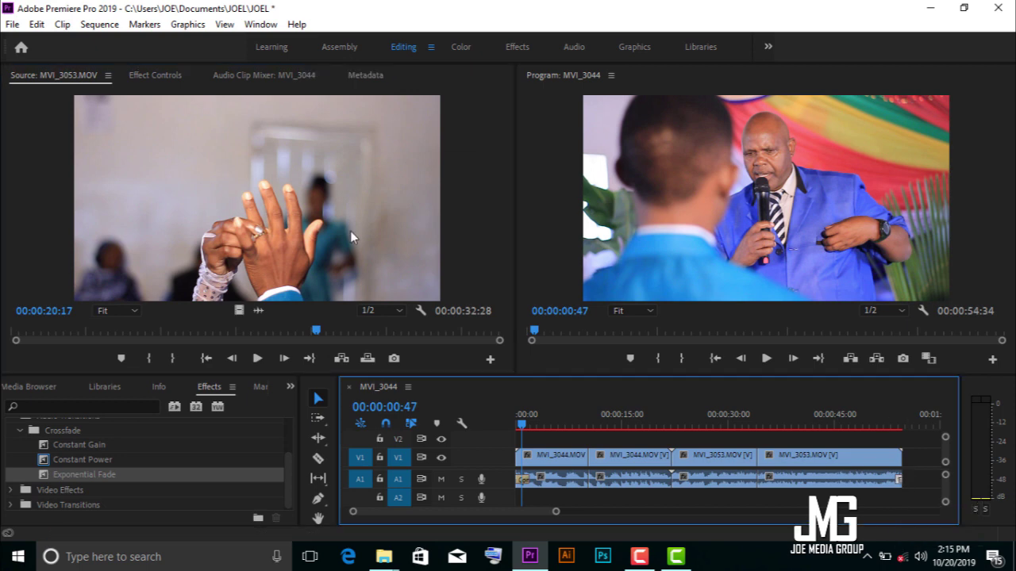
pyautogui.click(143, 75)
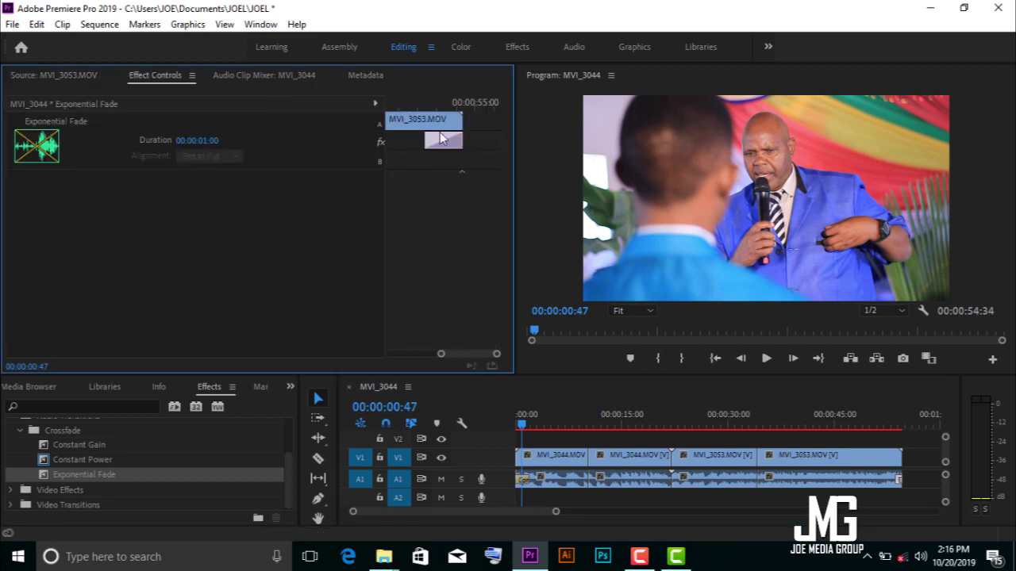
pyautogui.moveTo(423, 139); pyautogui.dragTo(406, 140)
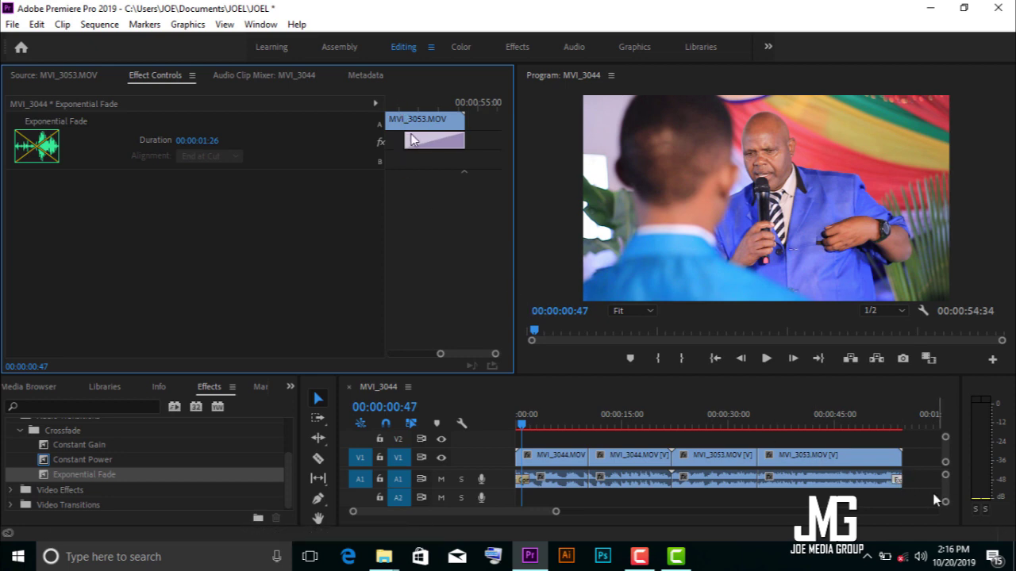
pyautogui.moveTo(402, 140); pyautogui.dragTo(484, 131)
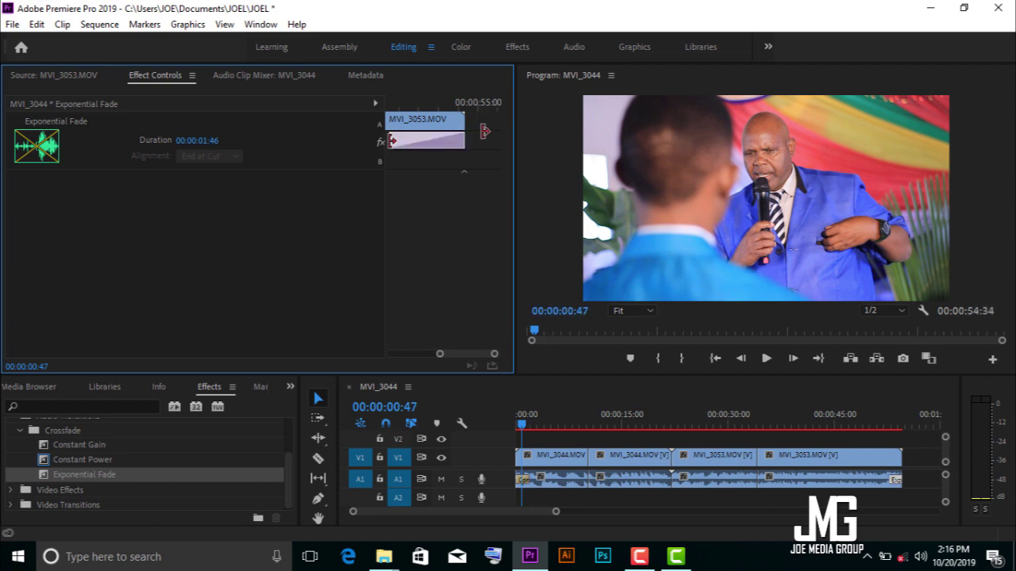
pyautogui.moveTo(389, 141); pyautogui.dragTo(416, 144)
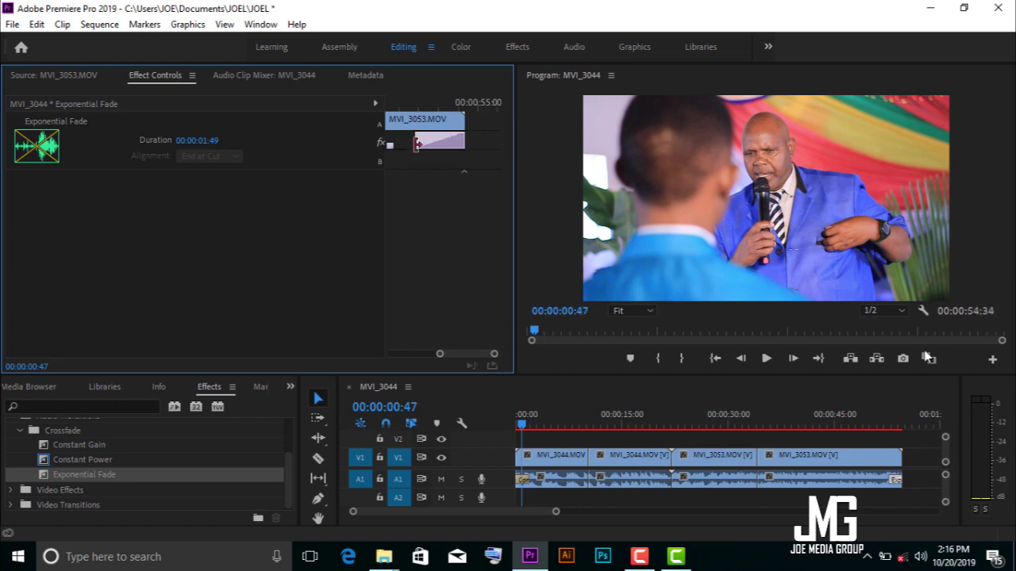
pyautogui.click(884, 415)
pyautogui.press('space')
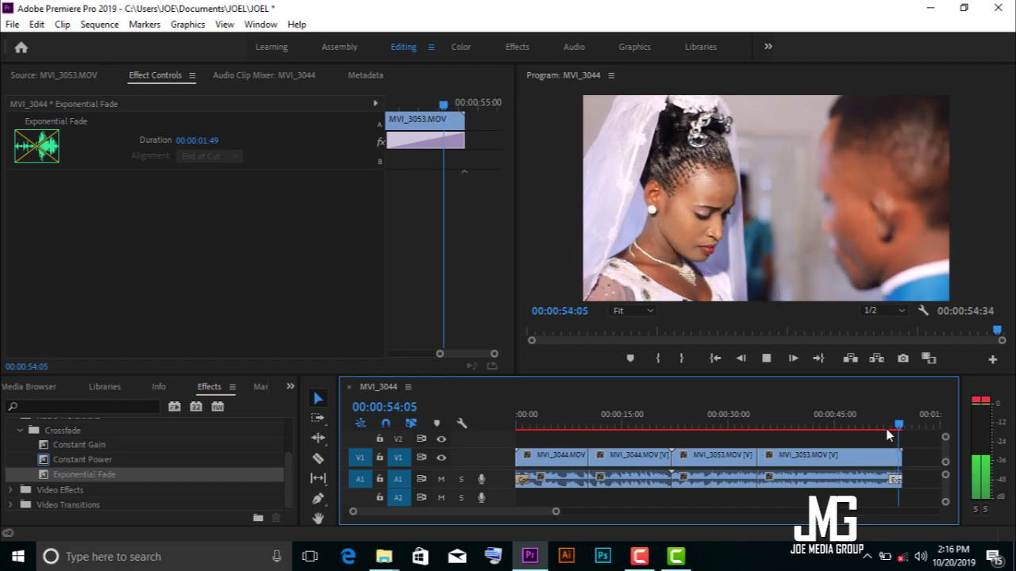
# Return the playhead to the start of the sequence and collapse the Crossfade and Audio Transitions folders in the effects list.
pyautogui.press('space')
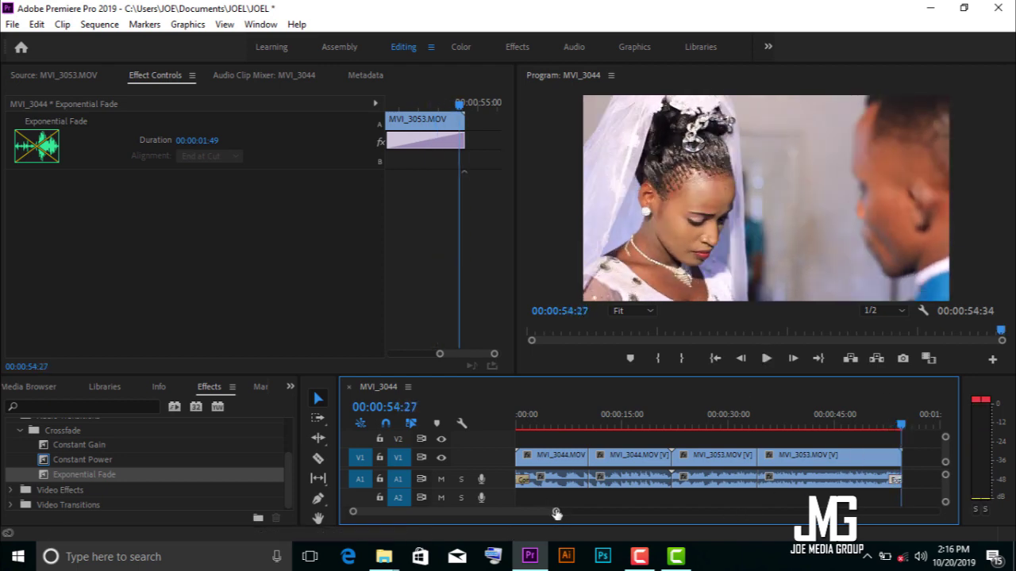
pyautogui.moveTo(557, 514); pyautogui.dragTo(665, 513)
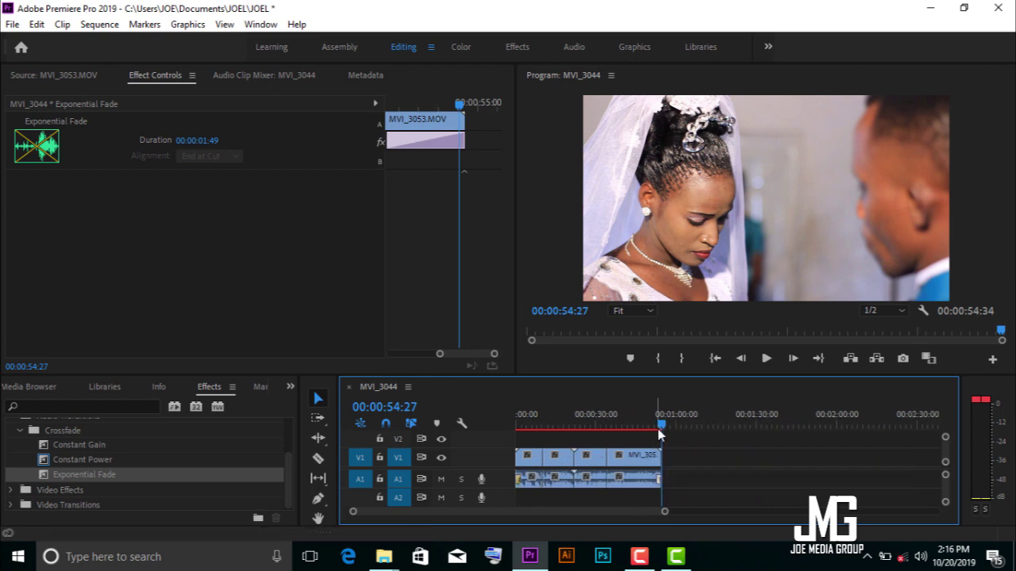
pyautogui.press('Home')
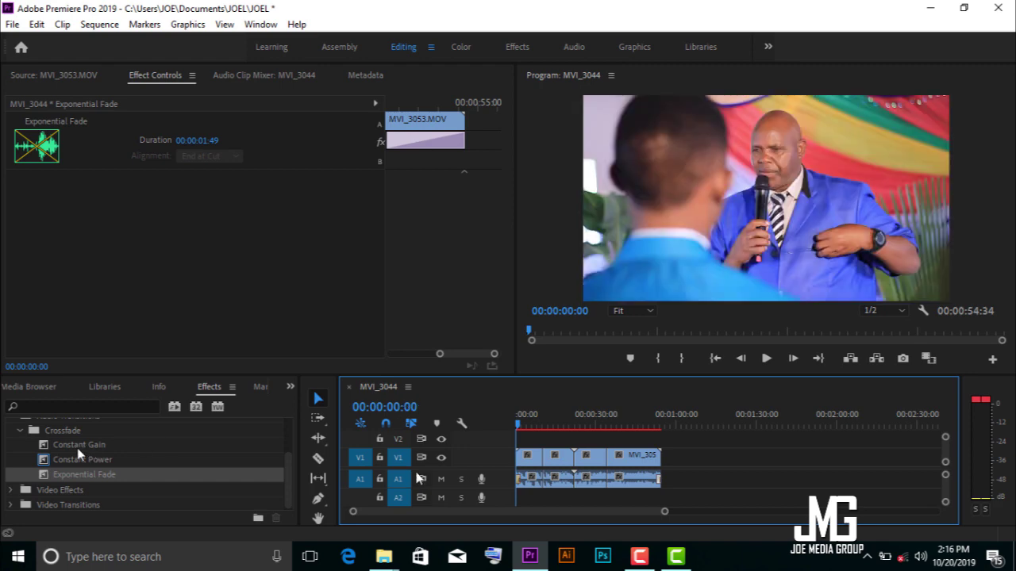
pyautogui.click(19, 432)
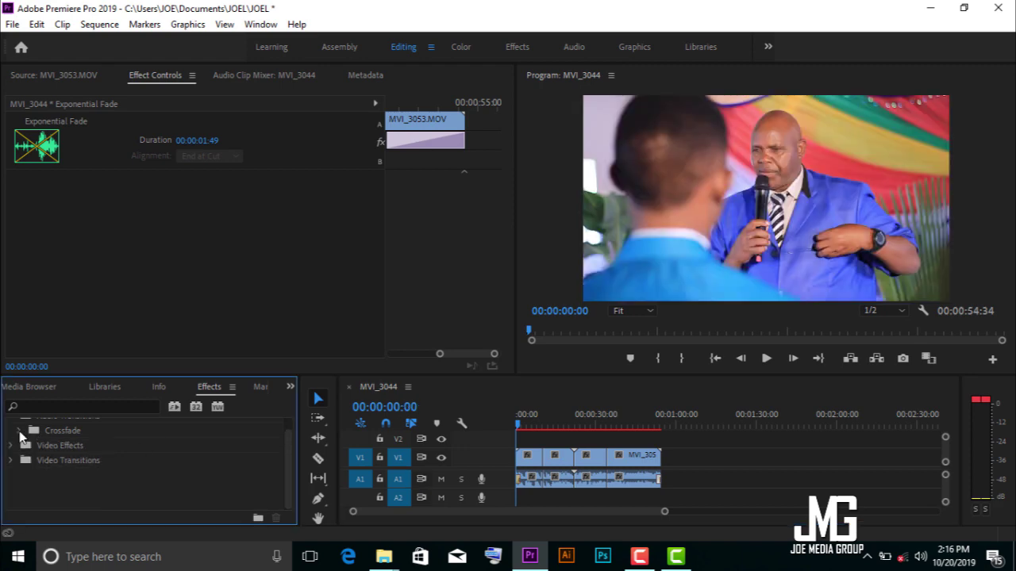
pyautogui.scroll(3, 288, 455)
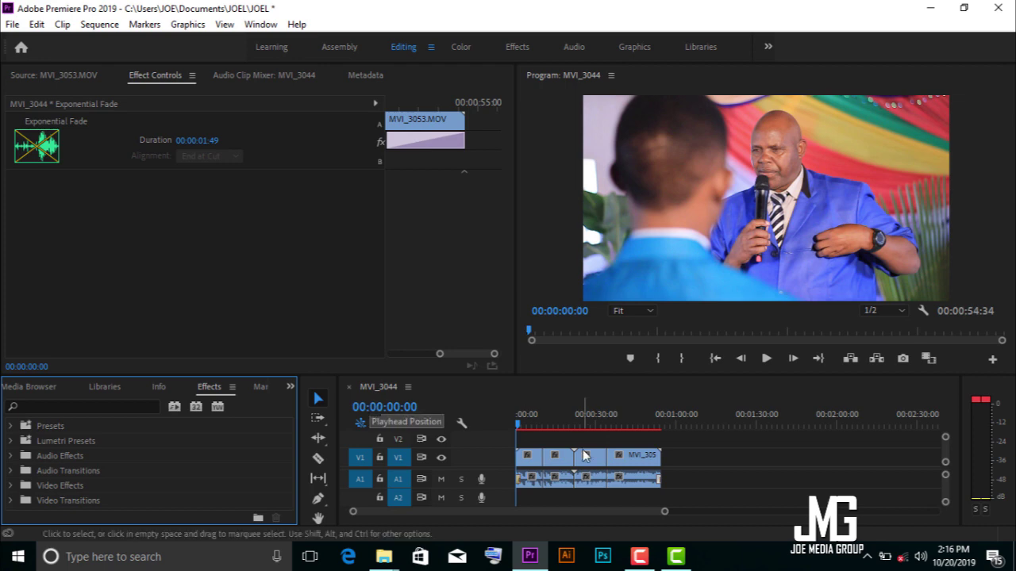
pyautogui.click(661, 563)
pyautogui.click(640, 559)
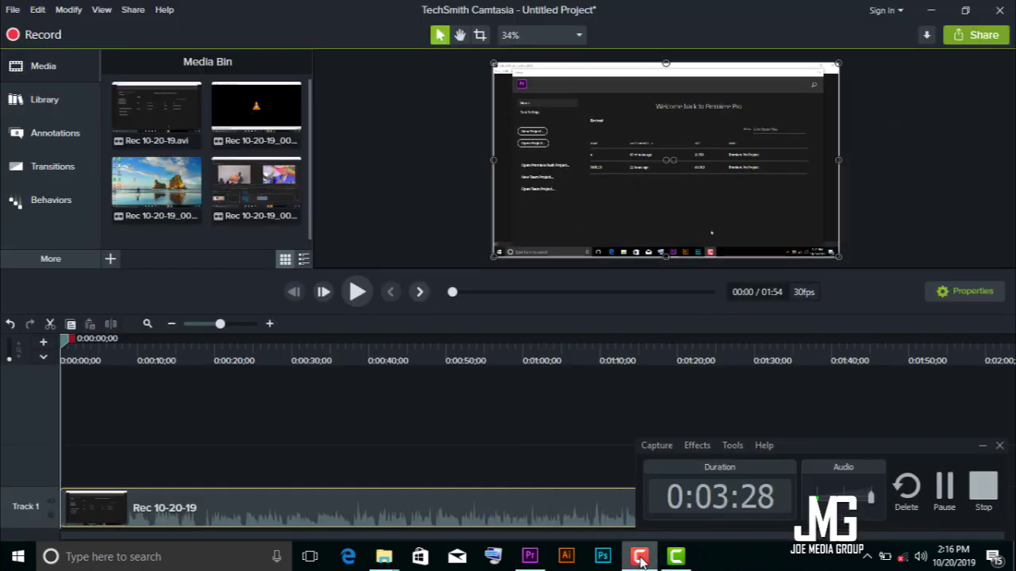
pyautogui.click(993, 499)
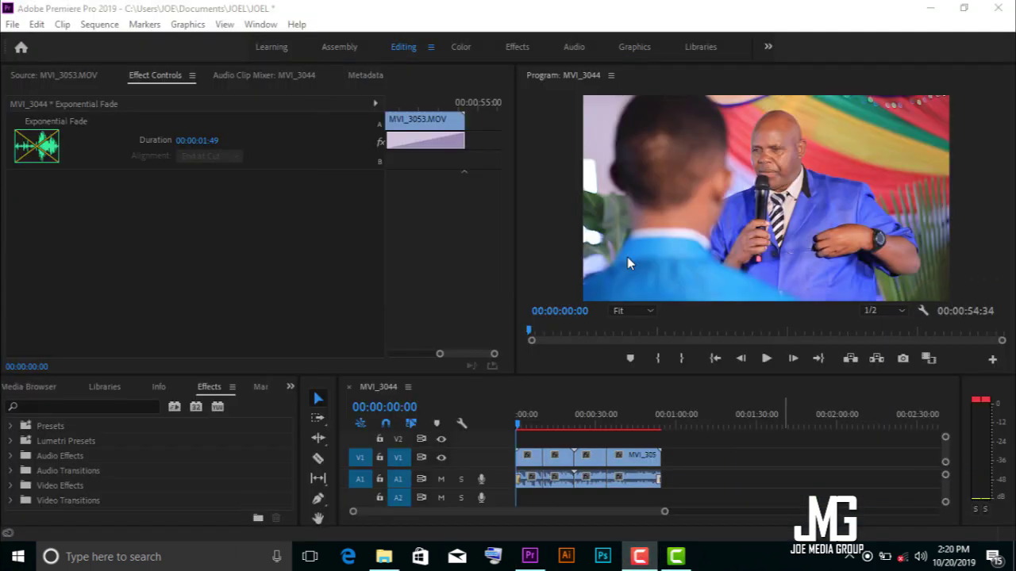
pyautogui.click(444, 247)
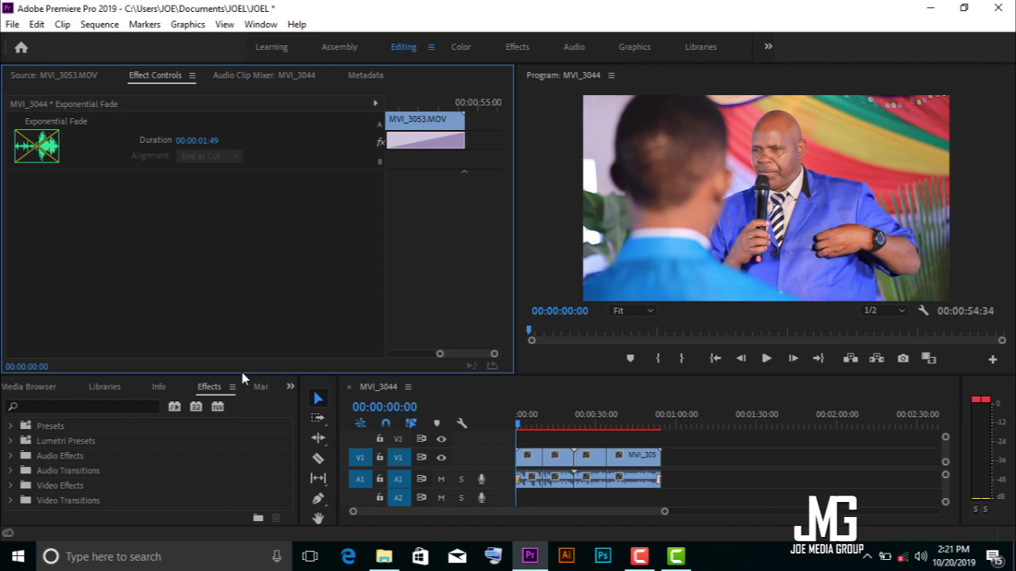
# Apply the Dip to White dissolve from the video transitions to the start of the first MVI_3044 clip on V1.
pyautogui.click(11, 500)
pyautogui.moveTo(288, 440); pyautogui.dragTo(289, 452)
pyautogui.scroll(-3, 289, 453)
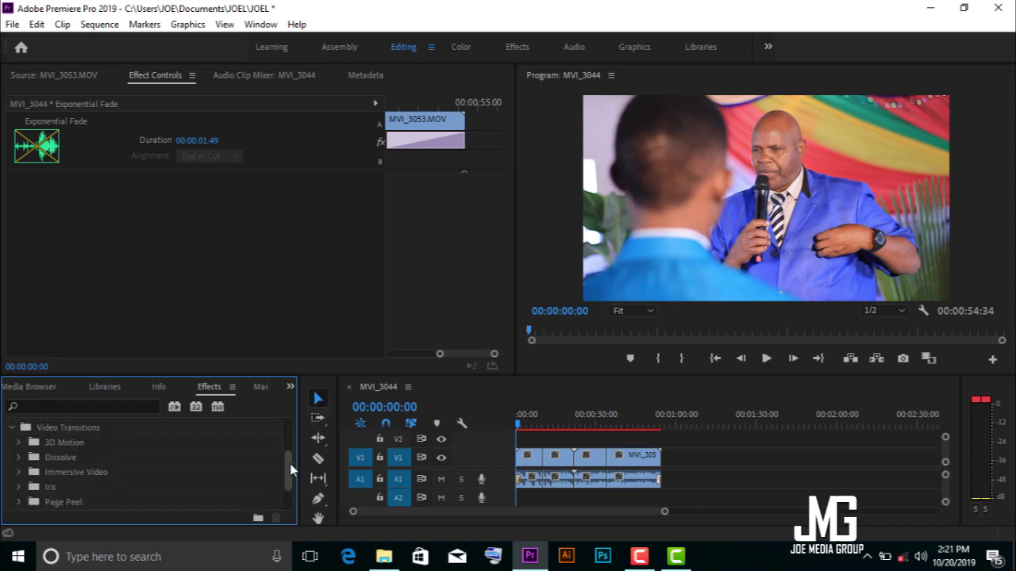
pyautogui.moveTo(289, 464)
pyautogui.mouseDown()
pyautogui.moveTo(298, 485)
pyautogui.moveTo(294, 476)
pyautogui.mouseUp()
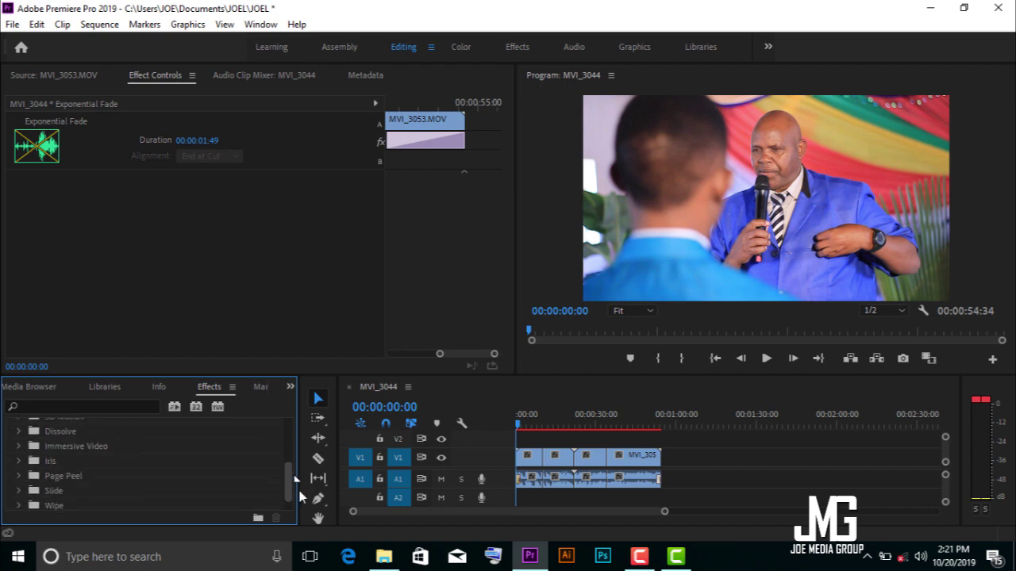
pyautogui.scroll(3, 290, 466)
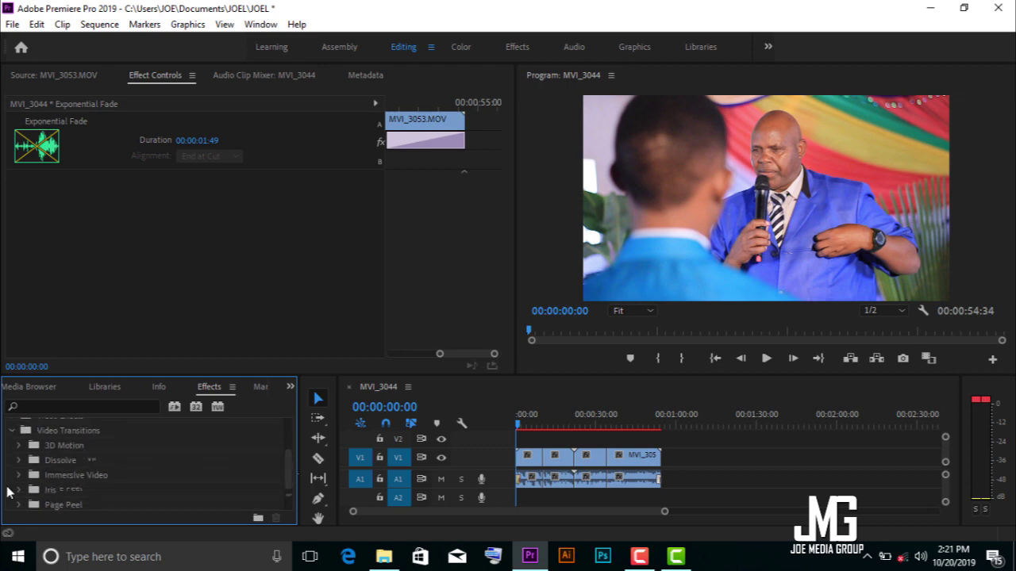
pyautogui.click(18, 460)
pyautogui.scroll(-1, 290, 459)
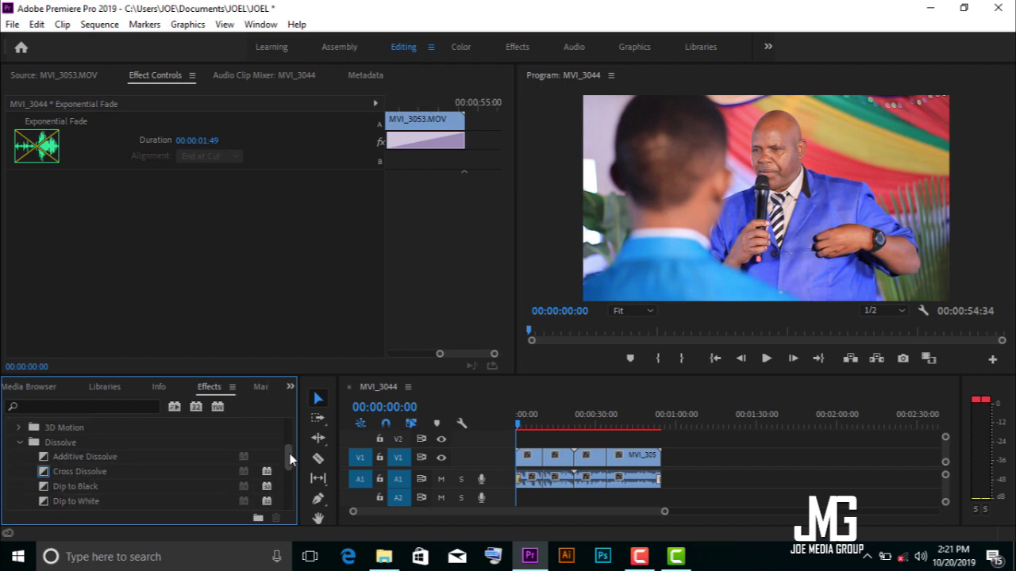
pyautogui.moveTo(290, 458); pyautogui.dragTo(289, 454)
pyautogui.scroll(-1, 289, 454)
pyautogui.click(82, 500)
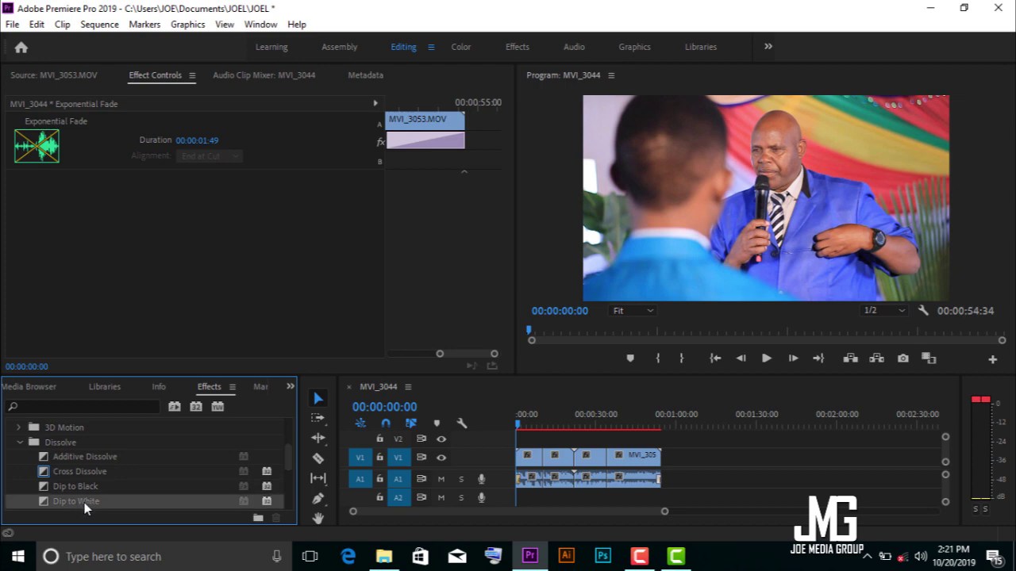
pyautogui.moveTo(80, 499); pyautogui.dragTo(523, 457)
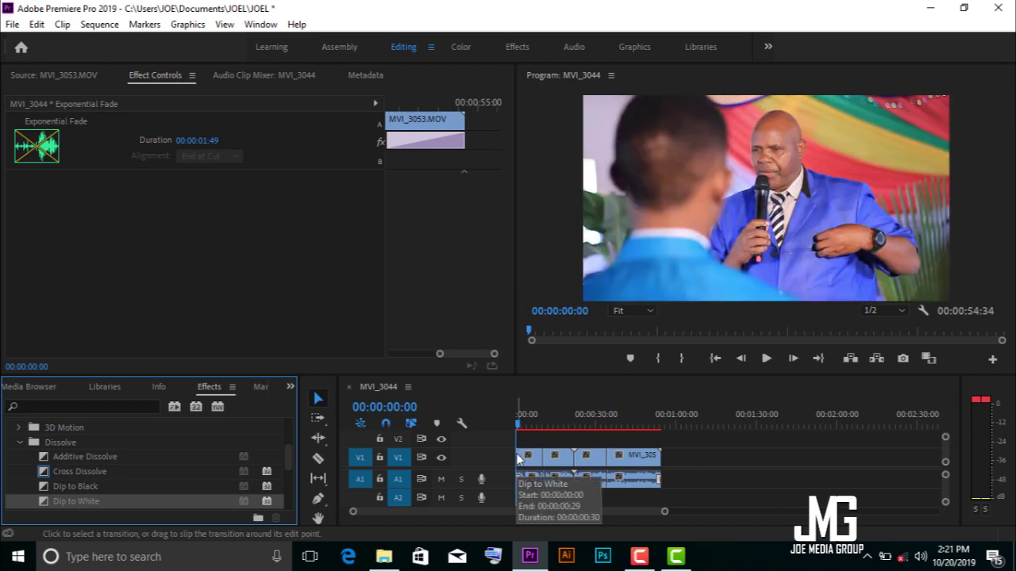
# Play the opening of the sequence to preview the Dip to White transition.
pyautogui.press('space')
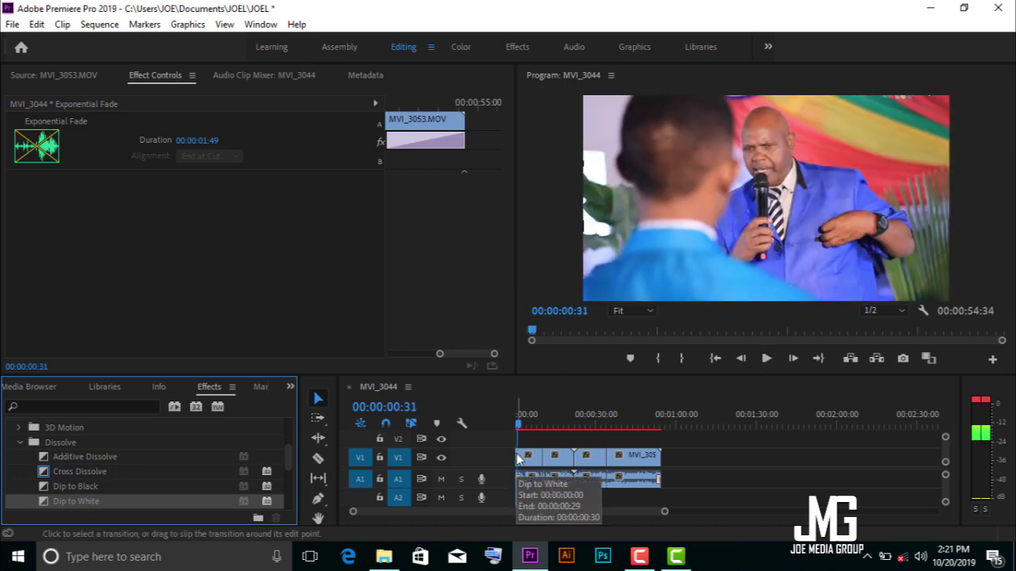
pyautogui.press('j')
pyautogui.press('space')
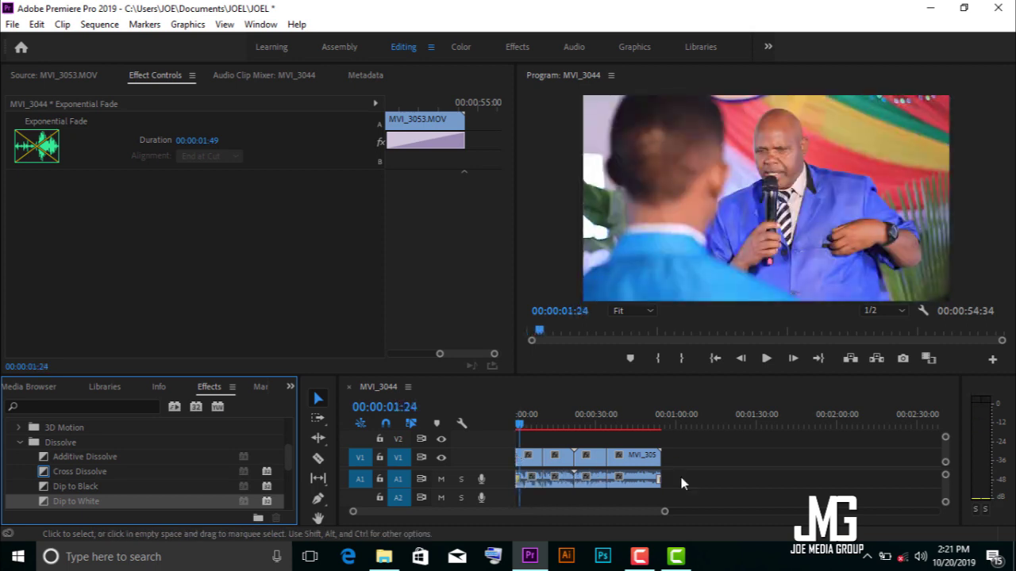
# Lengthen the Dip to White transition at the start of the first clip to 00:00:01:05 in Effect Controls.
pyautogui.moveTo(666, 511); pyautogui.dragTo(597, 522)
pyautogui.press('=')
pyautogui.click(521, 461)
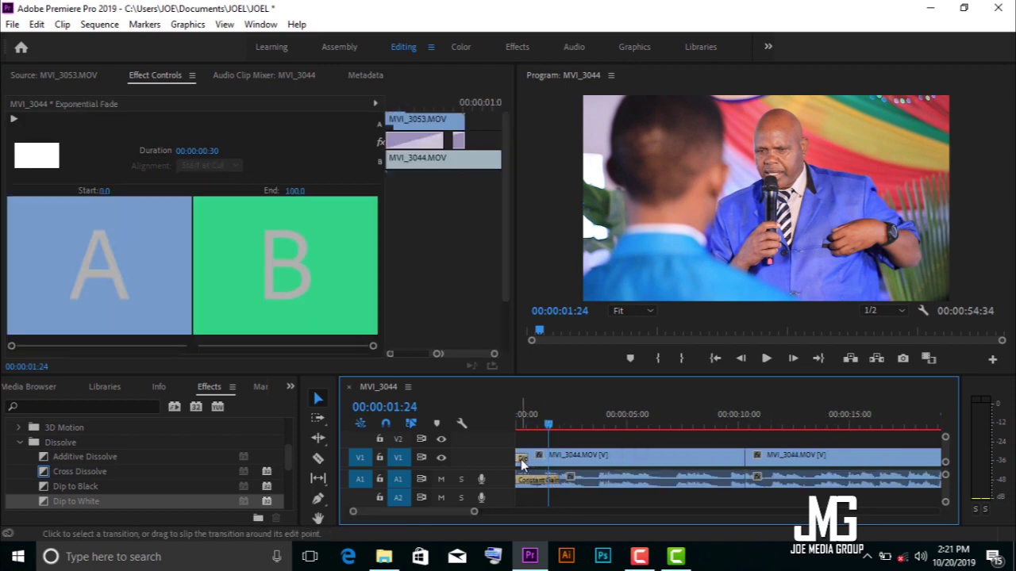
pyautogui.click(521, 459)
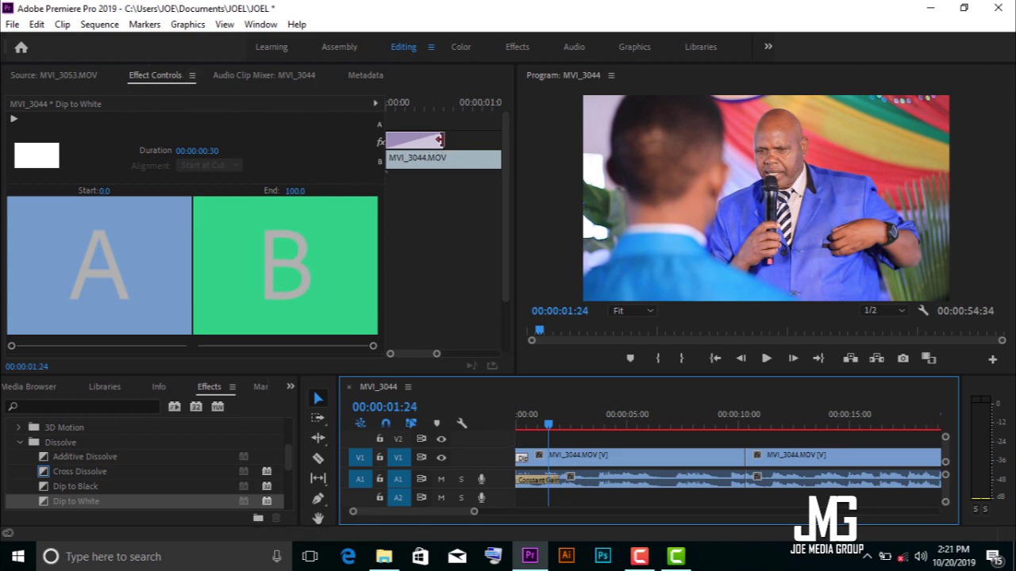
pyautogui.moveTo(440, 140); pyautogui.dragTo(493, 140)
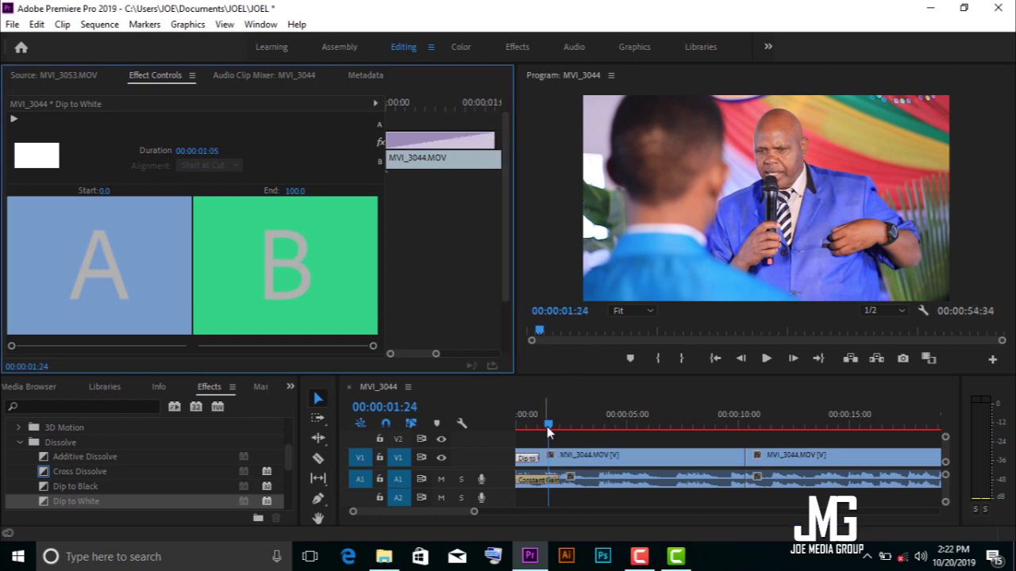
# Play the sequence from the start through the lengthened Dip to White transition.
pyautogui.moveTo(547, 423); pyautogui.dragTo(482, 437)
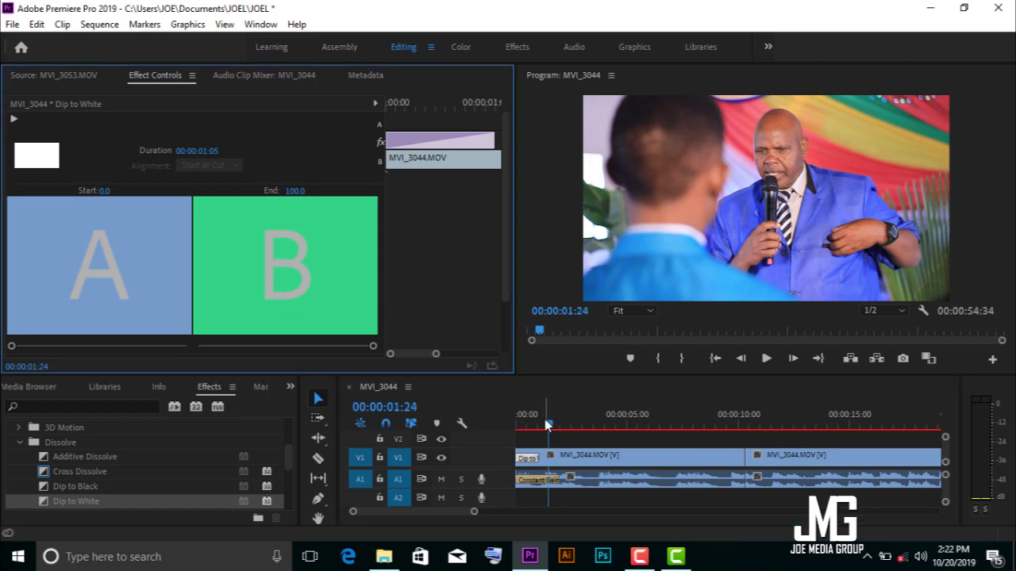
pyautogui.press('space')
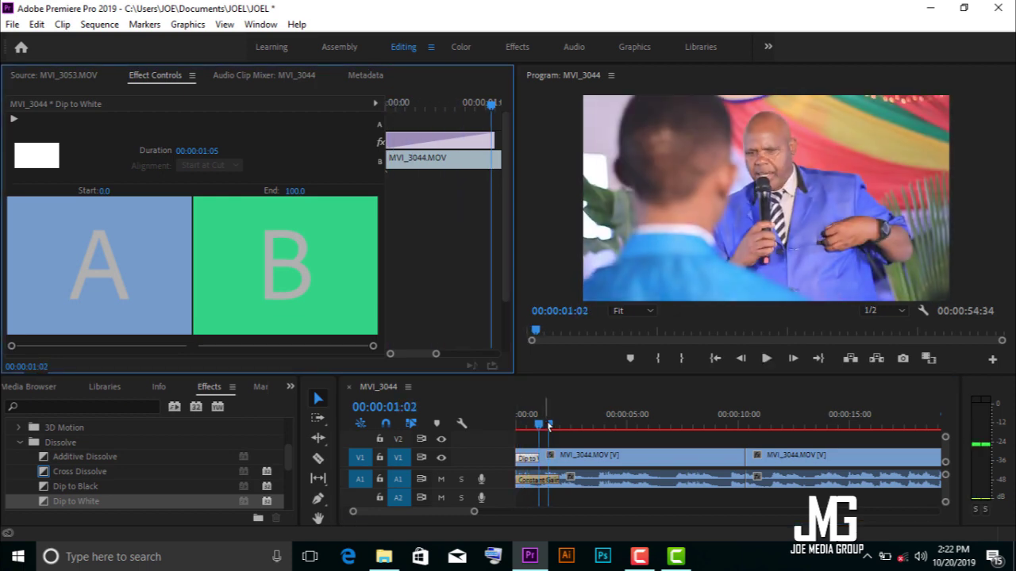
pyautogui.press('space')
pyautogui.click(481, 436)
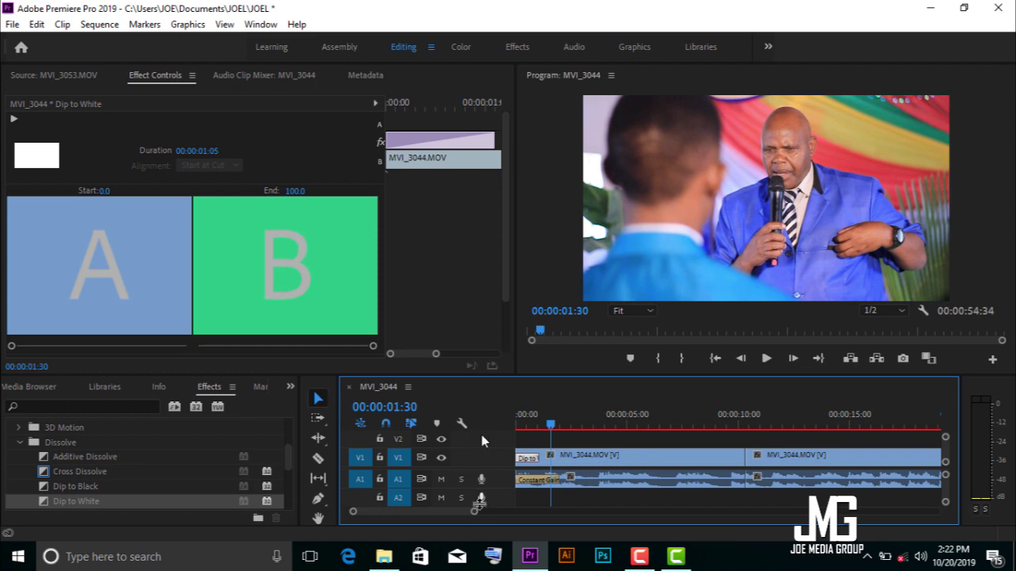
# Apply the Film Dissolve transition to the end of the last MVI_3053 clip on V1.
pyautogui.moveTo(473, 514); pyautogui.dragTo(682, 538)
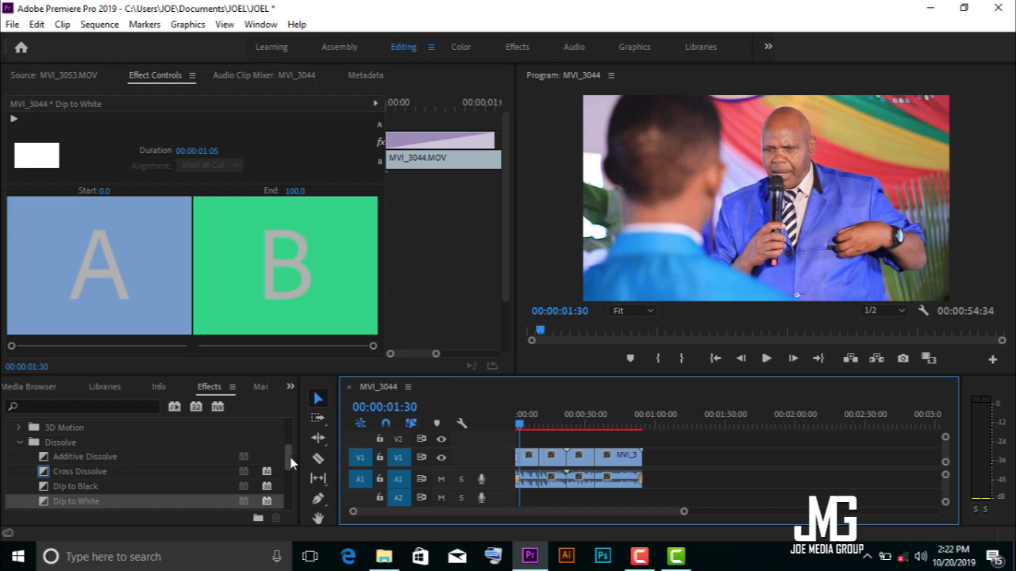
pyautogui.moveTo(289, 453)
pyautogui.mouseDown()
pyautogui.moveTo(290, 475)
pyautogui.moveTo(289, 456)
pyautogui.mouseUp()
pyautogui.scroll(-3, 85, 455)
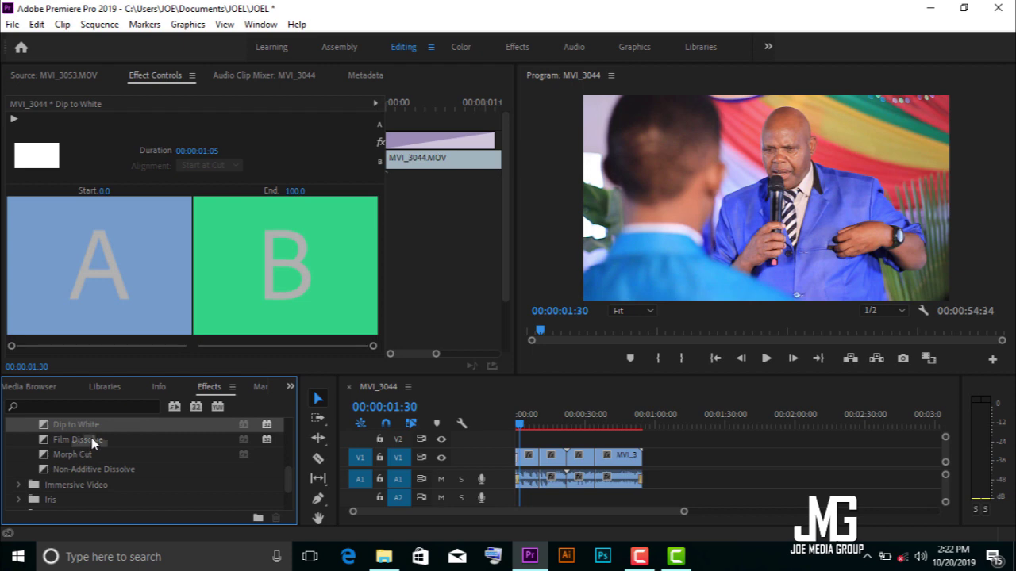
pyautogui.moveTo(81, 442); pyautogui.dragTo(643, 456)
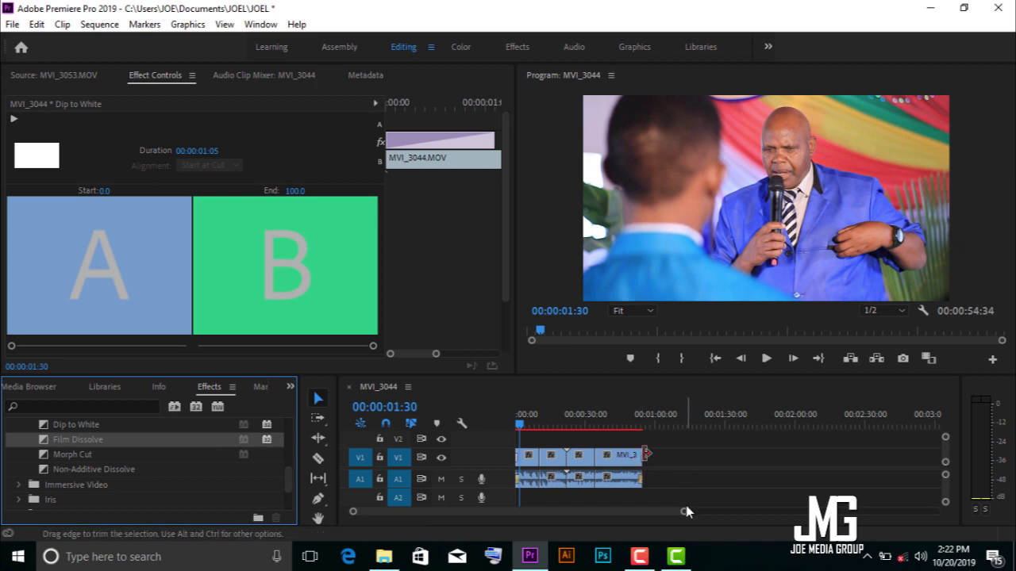
# Play the end of the sequence through the Film Dissolve, and replay the opening from the start.
pyautogui.moveTo(681, 512); pyautogui.dragTo(627, 512)
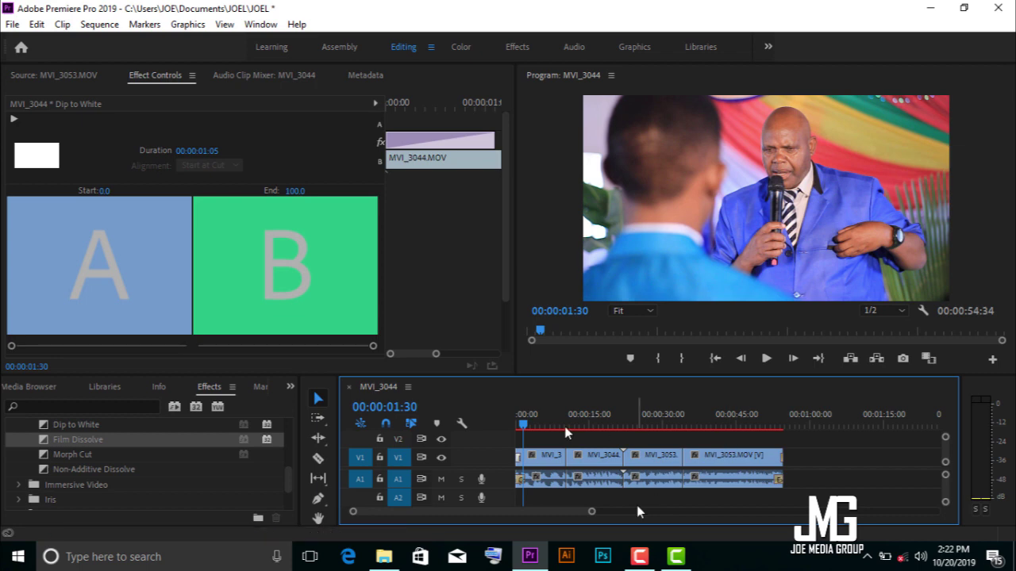
pyautogui.moveTo(754, 428); pyautogui.dragTo(777, 429)
pyautogui.press('space')
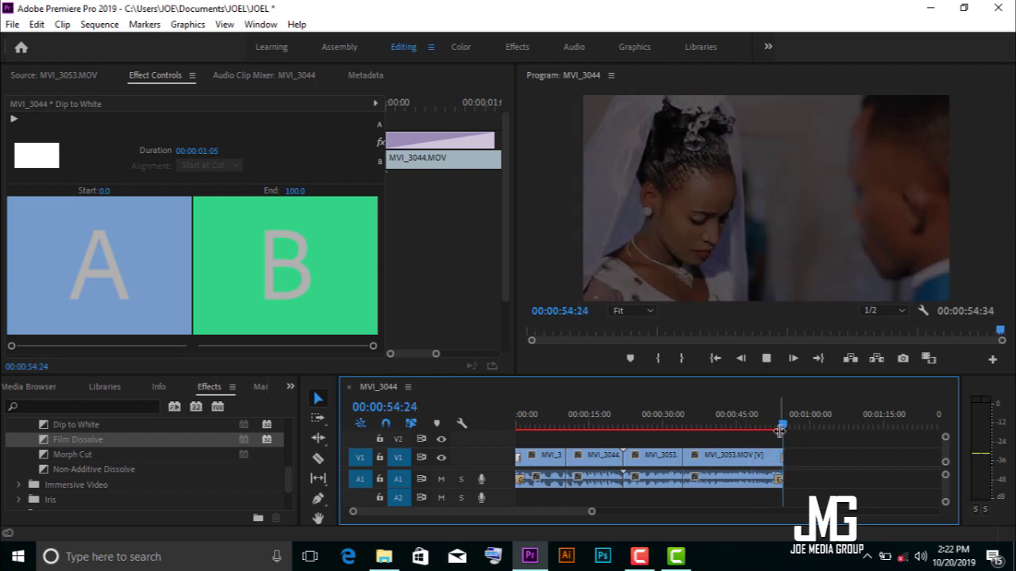
pyautogui.click(781, 430)
pyautogui.press('Home')
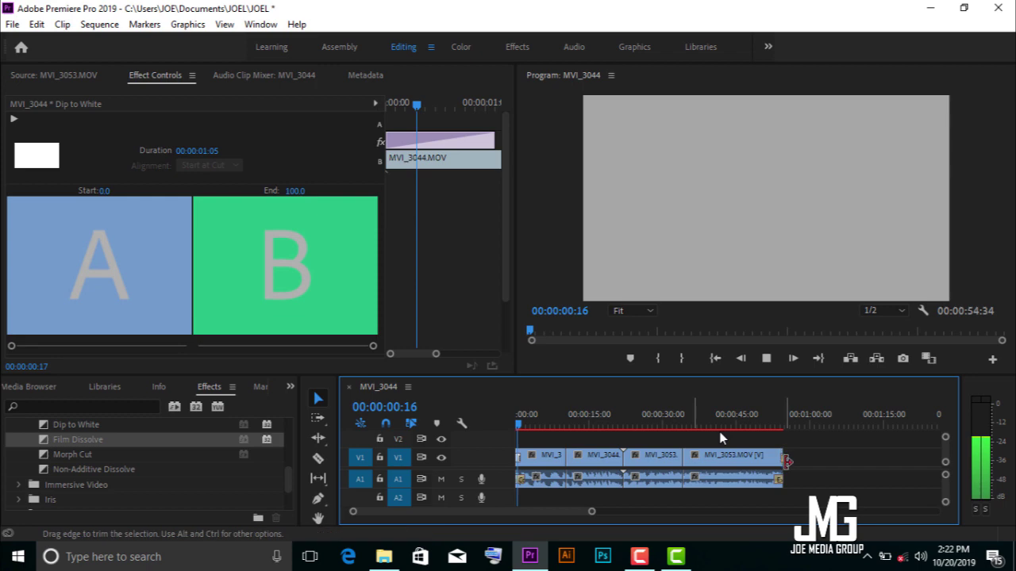
pyautogui.press('space')
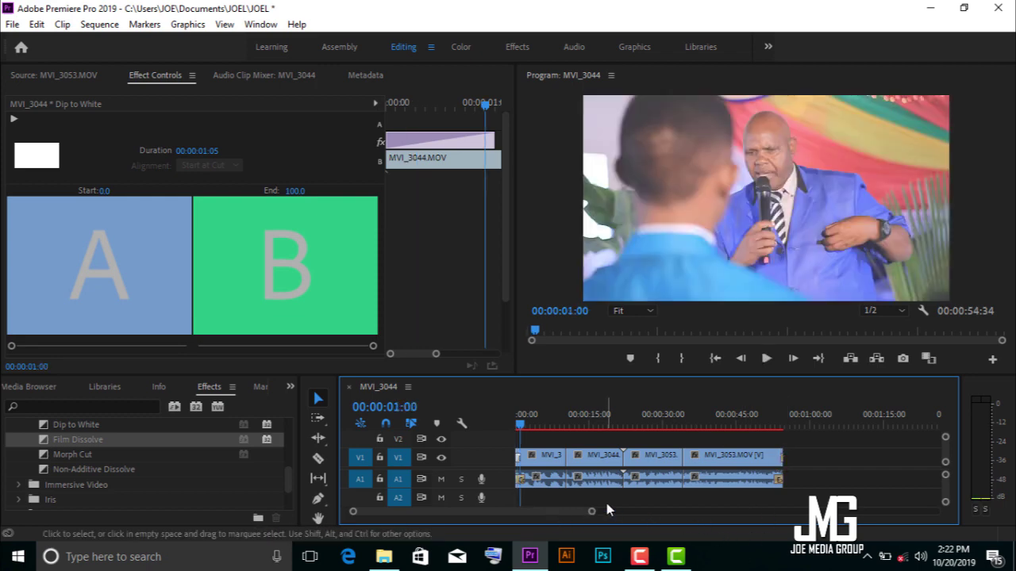
# Lengthen the Film Dissolve at the end of the last MVI_3053 clip to 00:00:01:12 in Effect Controls.
pyautogui.moveTo(592, 514)
pyautogui.mouseDown()
pyautogui.moveTo(568, 516)
pyautogui.moveTo(580, 516)
pyautogui.mouseUp()
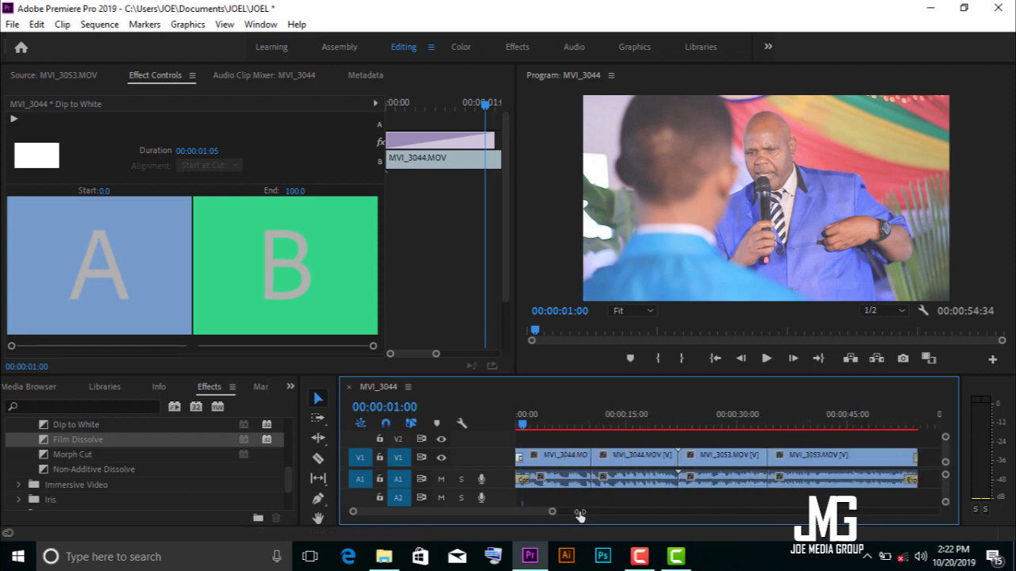
pyautogui.doubleClick(913, 457)
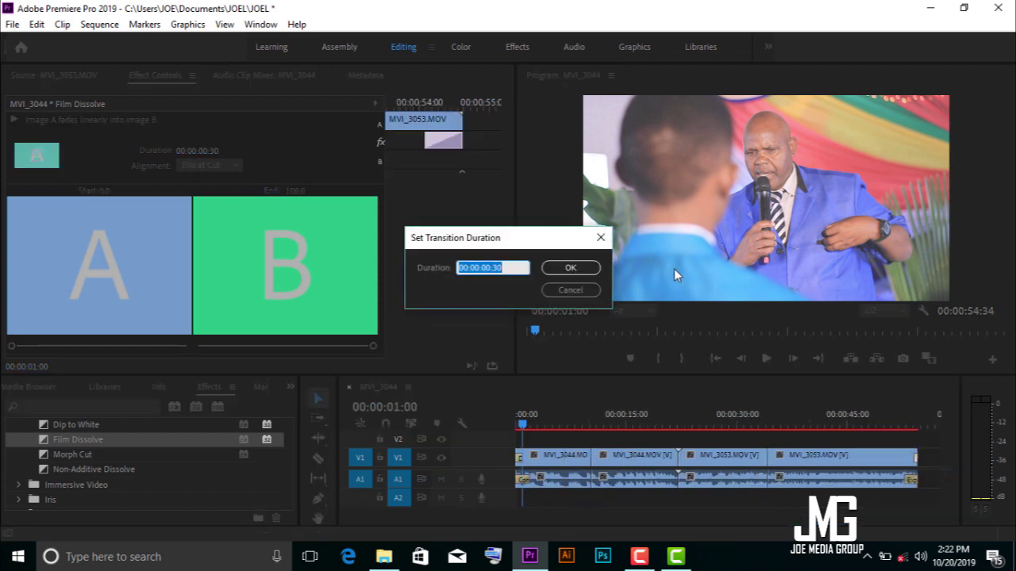
pyautogui.click(570, 290)
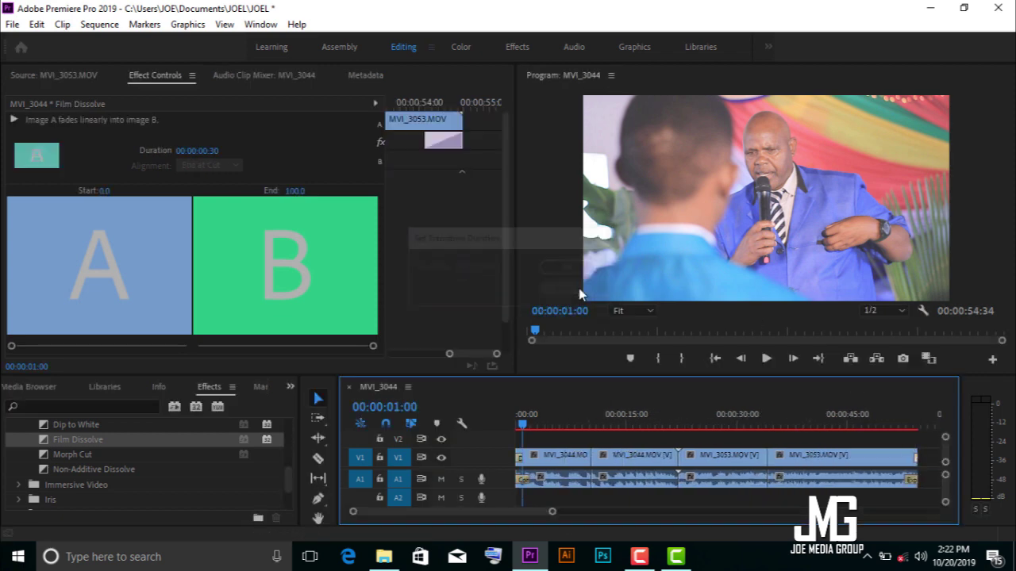
pyautogui.doubleClick(449, 145)
pyautogui.press('Escape')
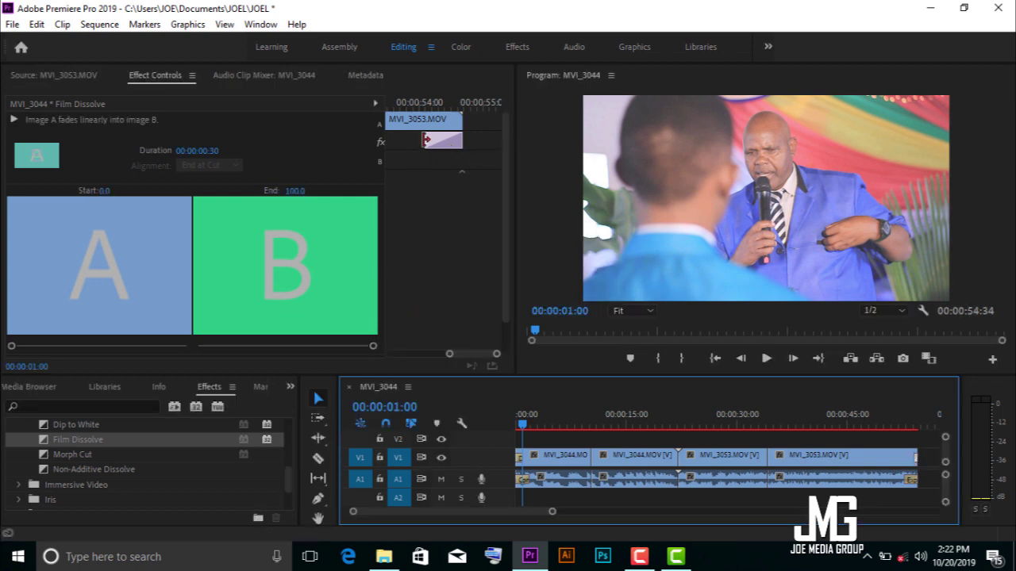
pyautogui.moveTo(425, 140); pyautogui.dragTo(386, 142)
# Play the end of the sequence through the lengthened Film Dissolve transition.
pyautogui.moveTo(862, 433); pyautogui.dragTo(888, 426)
pyautogui.press('space')
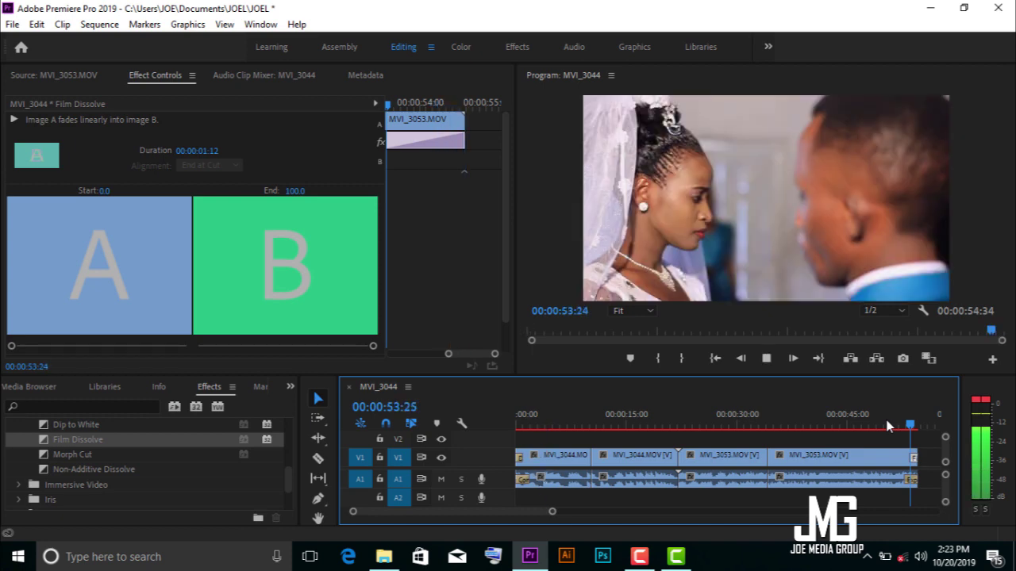
pyautogui.press('space')
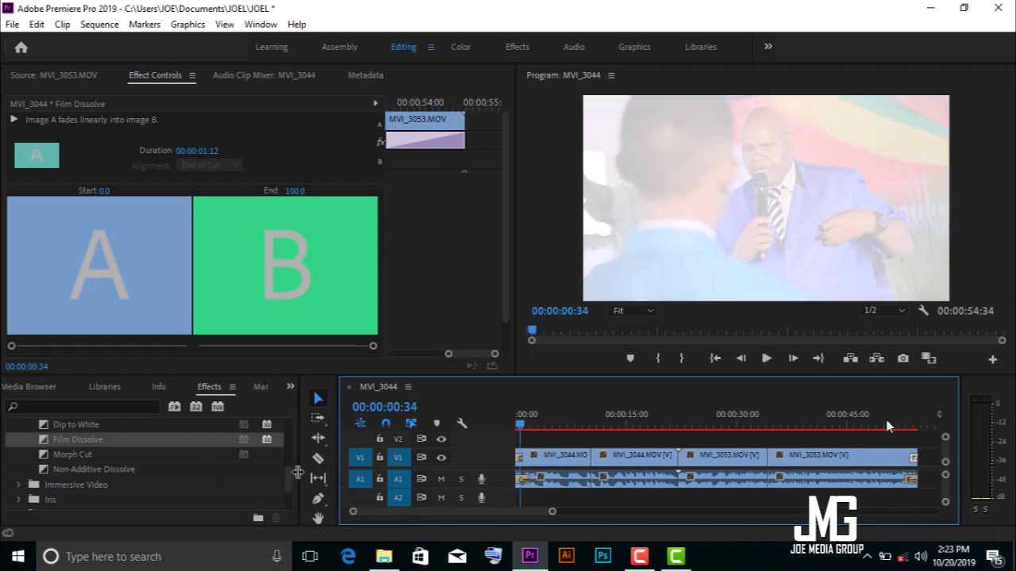
# Apply the Barn Doors wipe transition to the cut between the two MVI_3044 clips on V1.
pyautogui.moveTo(288, 475); pyautogui.dragTo(285, 454)
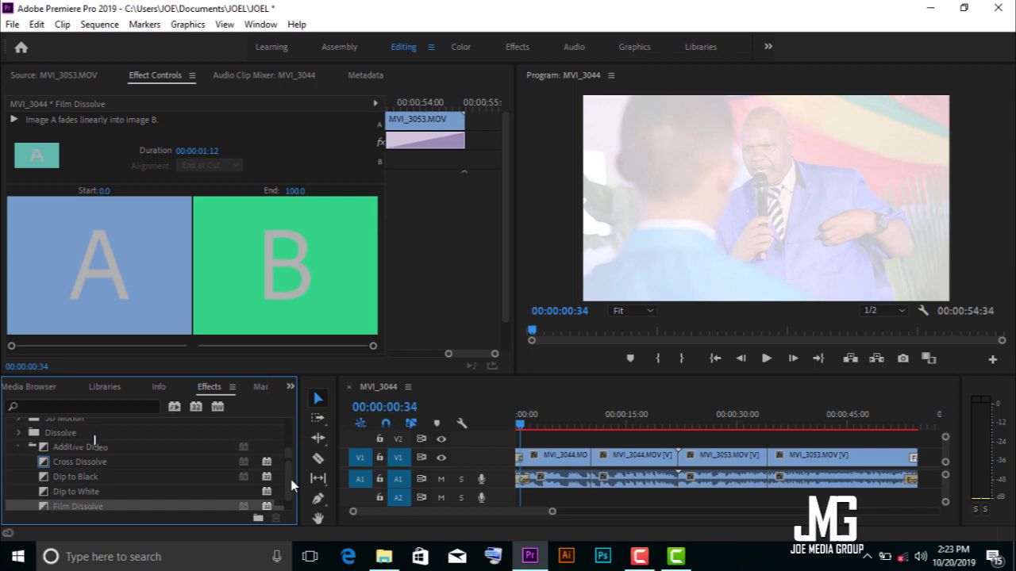
pyautogui.scroll(-4, 289, 475)
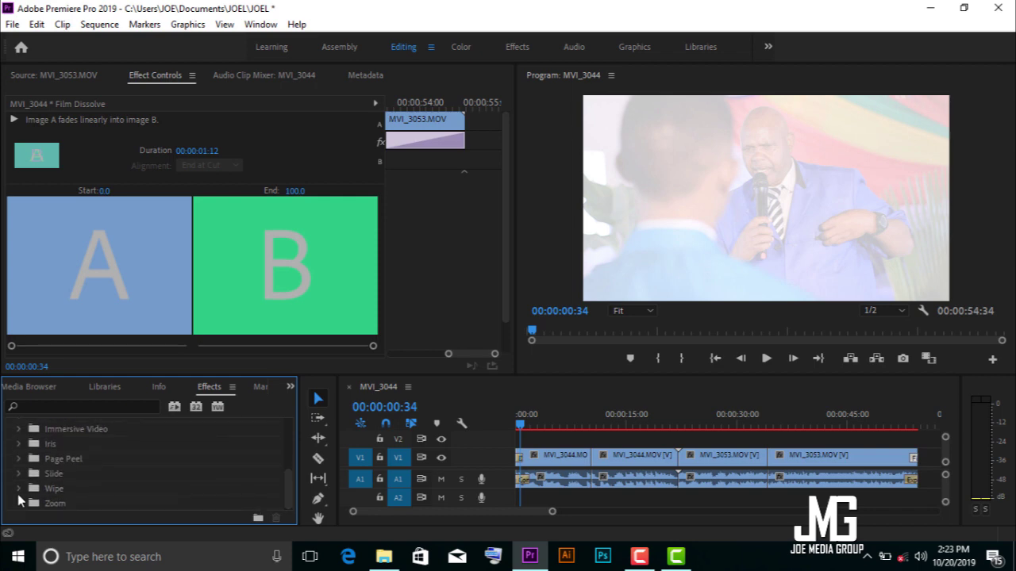
pyautogui.scroll(1, 290, 481)
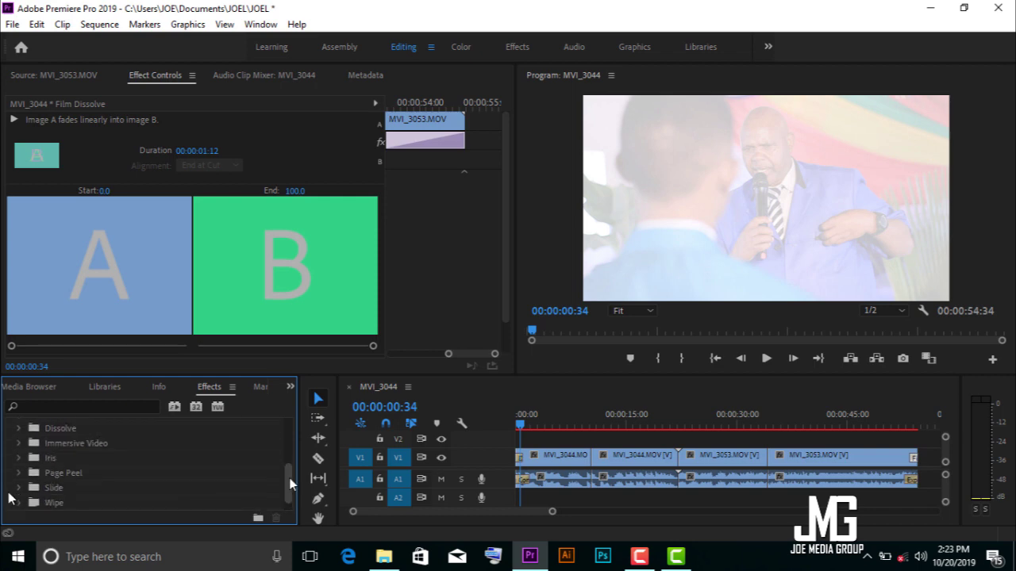
pyautogui.click(19, 502)
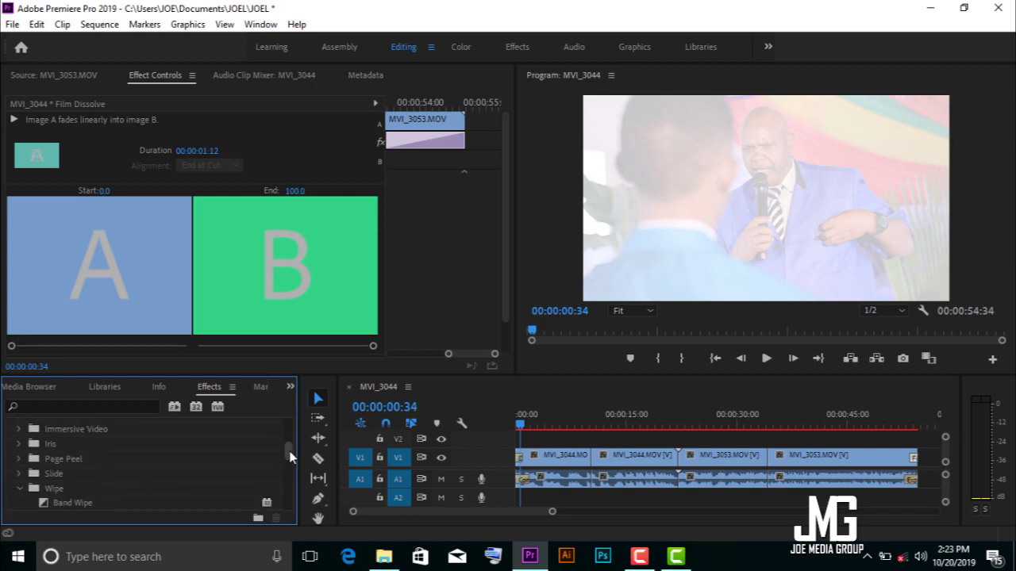
pyautogui.moveTo(290, 456); pyautogui.dragTo(285, 469)
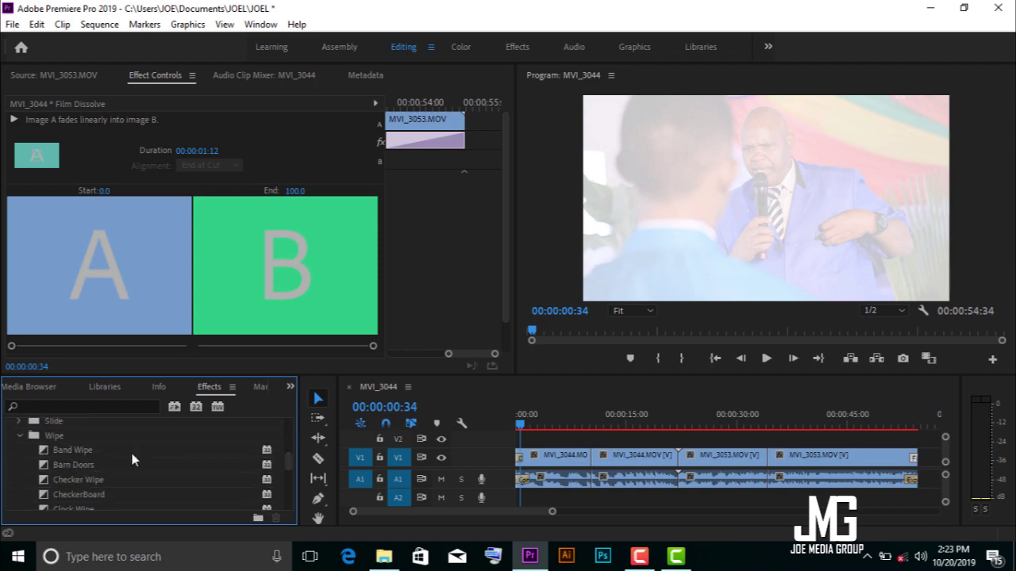
pyautogui.moveTo(132, 463); pyautogui.dragTo(461, 426)
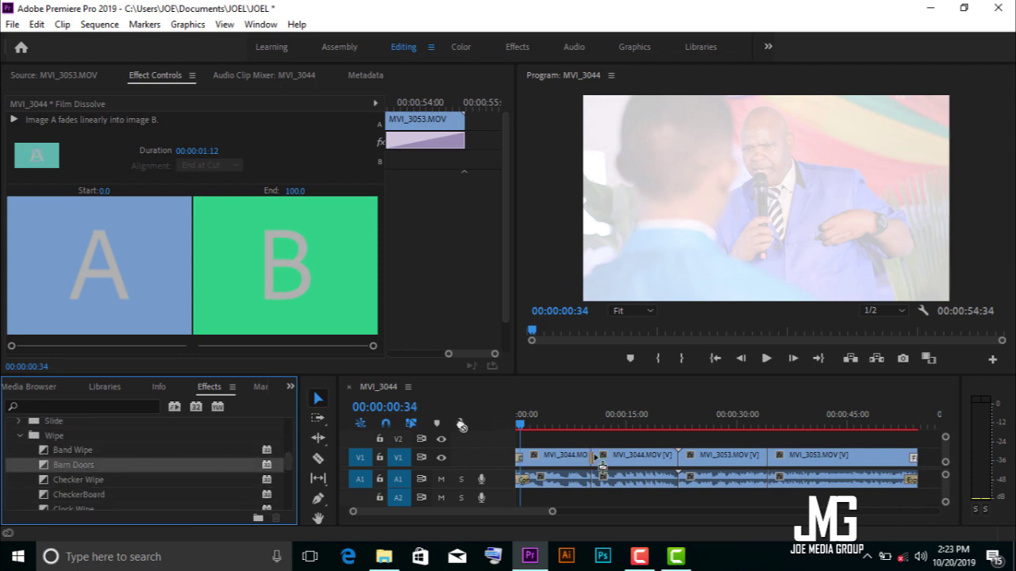
pyautogui.moveTo(595, 457); pyautogui.dragTo(595, 454)
# Play the sequence through the Barn Doors transition several times, starting just before the cut.
pyautogui.moveTo(520, 425); pyautogui.dragTo(581, 425)
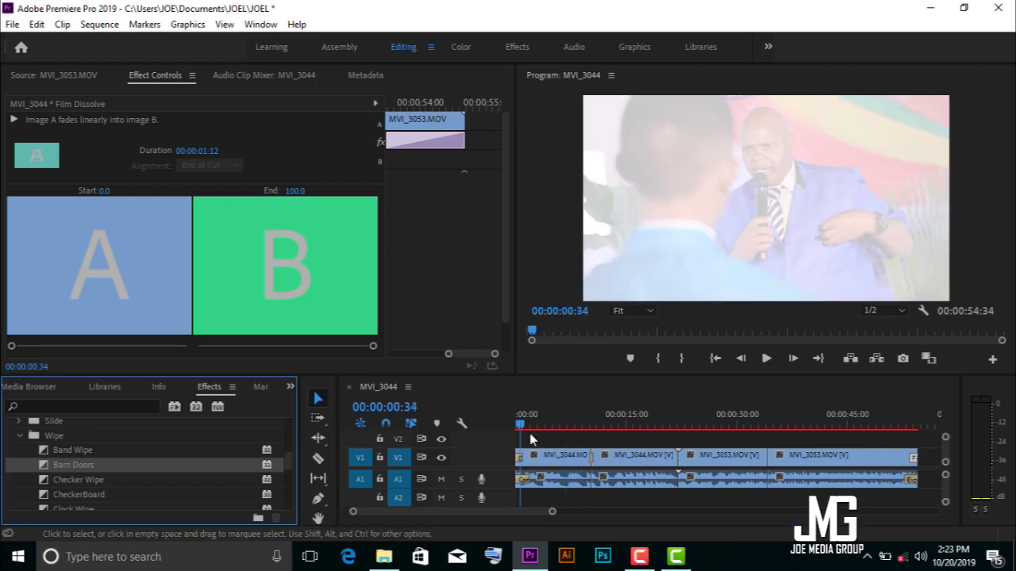
pyautogui.click(582, 426)
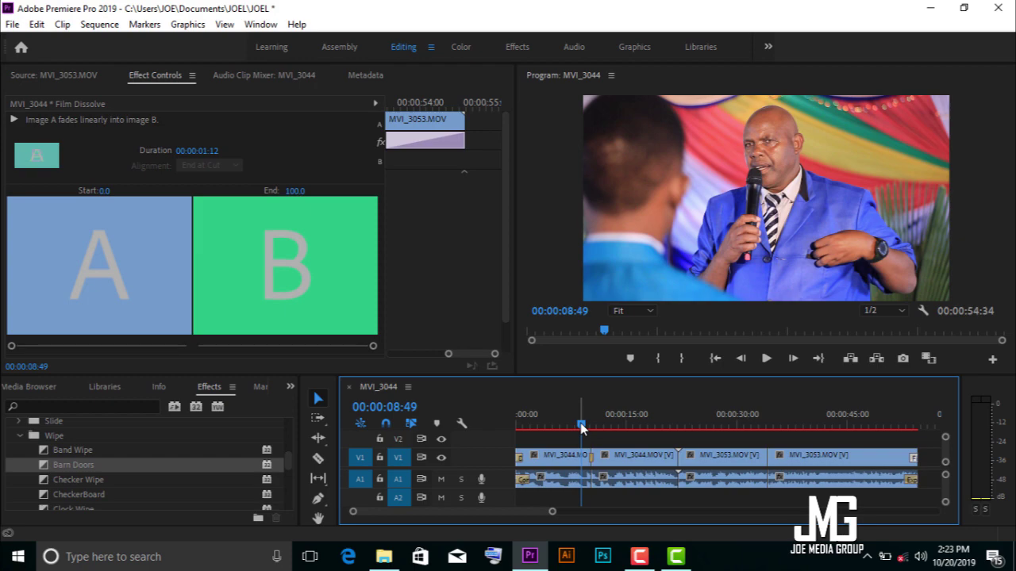
pyautogui.press('space')
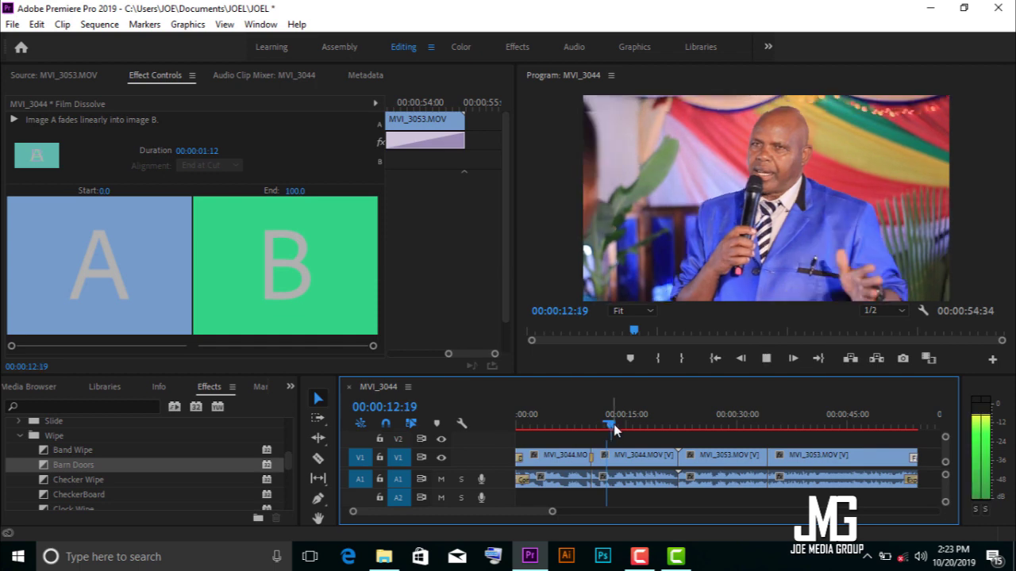
pyautogui.click(582, 429)
pyautogui.click(584, 431)
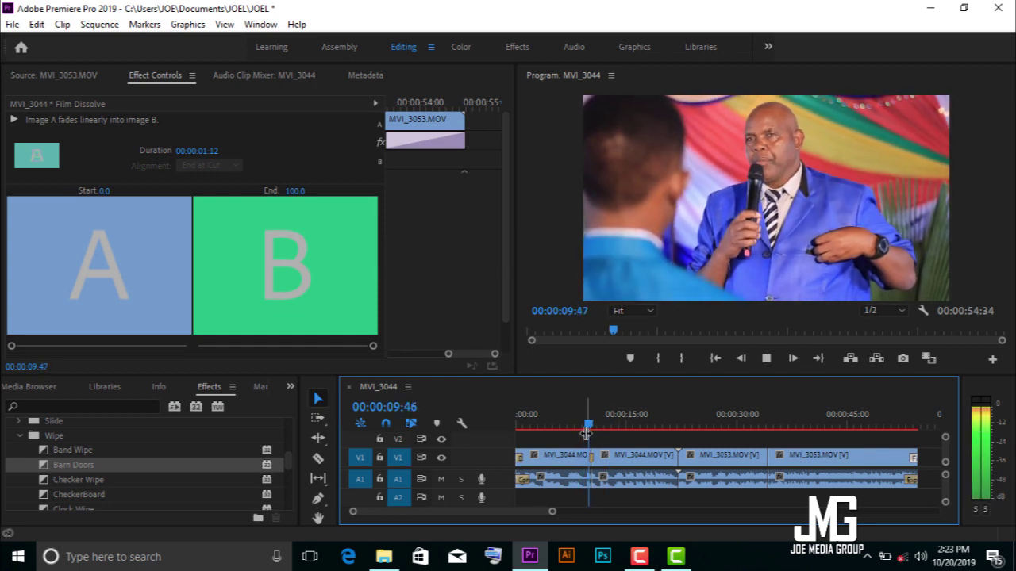
pyautogui.click(586, 431)
pyautogui.click(585, 431)
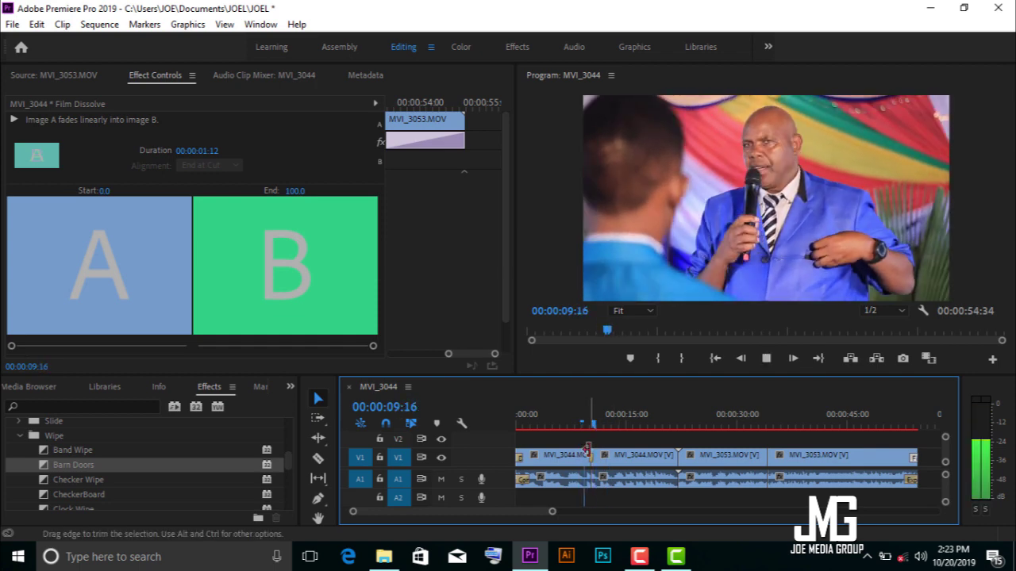
# Replace the Barn Doors transition between the two MVI_3044 clips with Clock Wipe, and preview the cut.
pyautogui.click(592, 463)
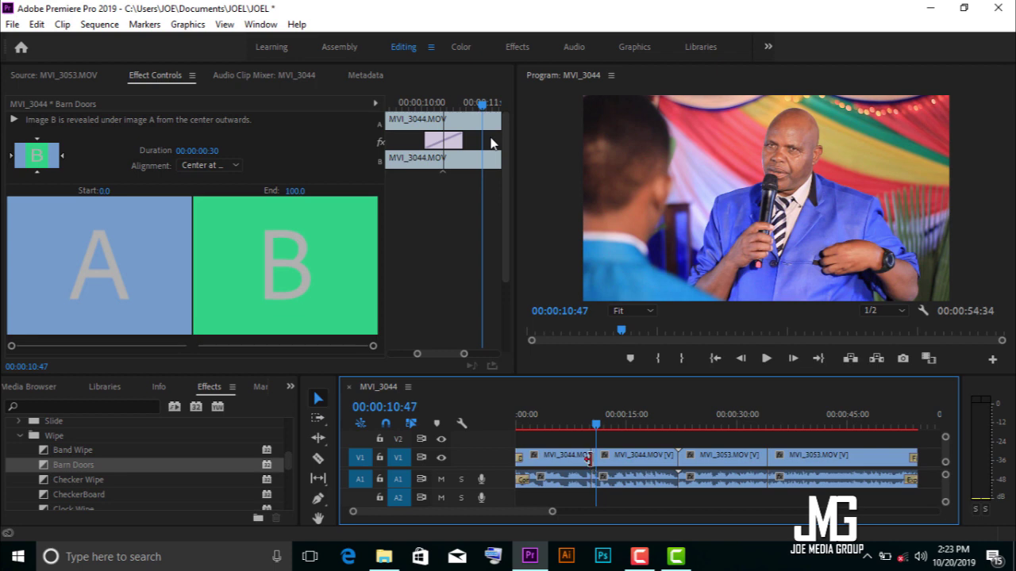
pyautogui.press('Delete')
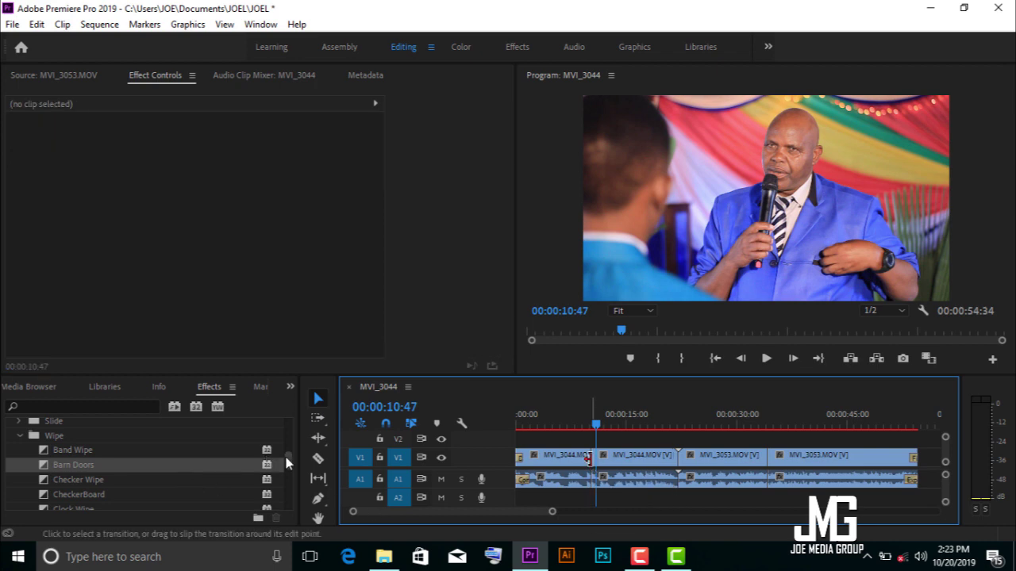
pyautogui.moveTo(288, 462); pyautogui.dragTo(290, 470)
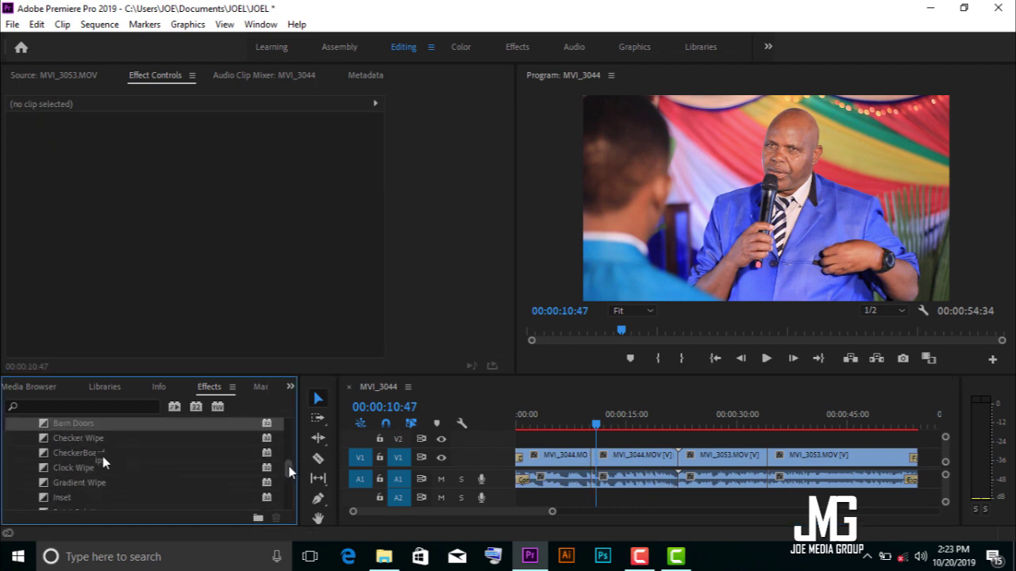
pyautogui.moveTo(81, 447); pyautogui.dragTo(79, 447)
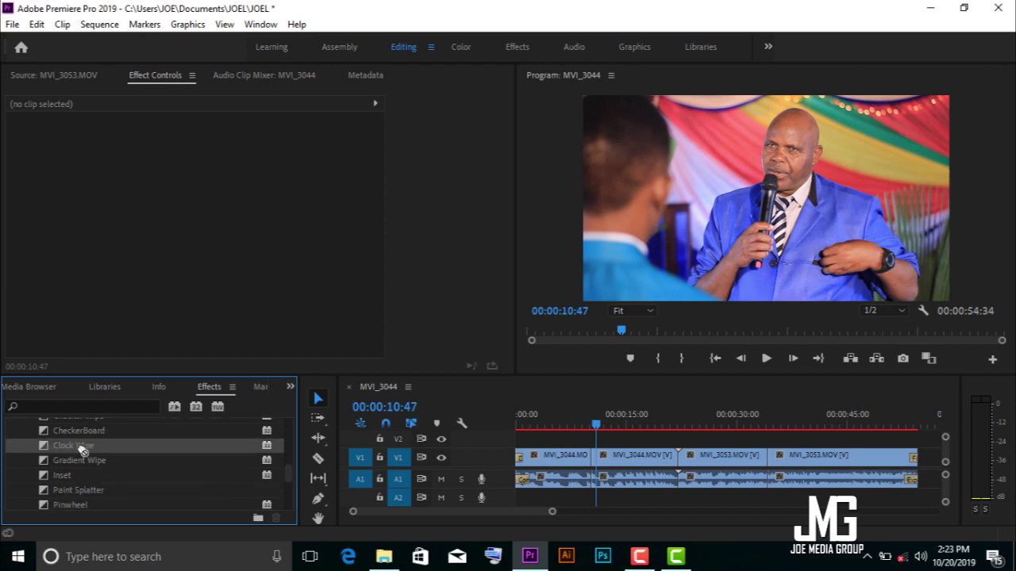
pyautogui.moveTo(430, 505); pyautogui.dragTo(593, 461)
pyautogui.moveTo(597, 423); pyautogui.dragTo(623, 418)
pyautogui.press('space')
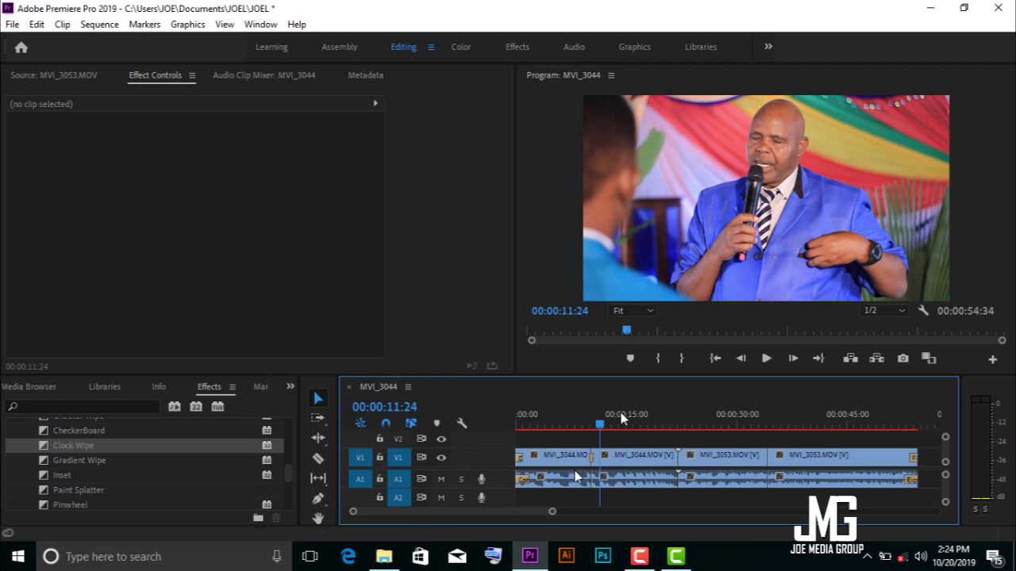
# Apply the Random Blocks transition to the cut between the two MVI_3053 clips on V1, and scrub through it.
pyautogui.scroll(-5, 288, 476)
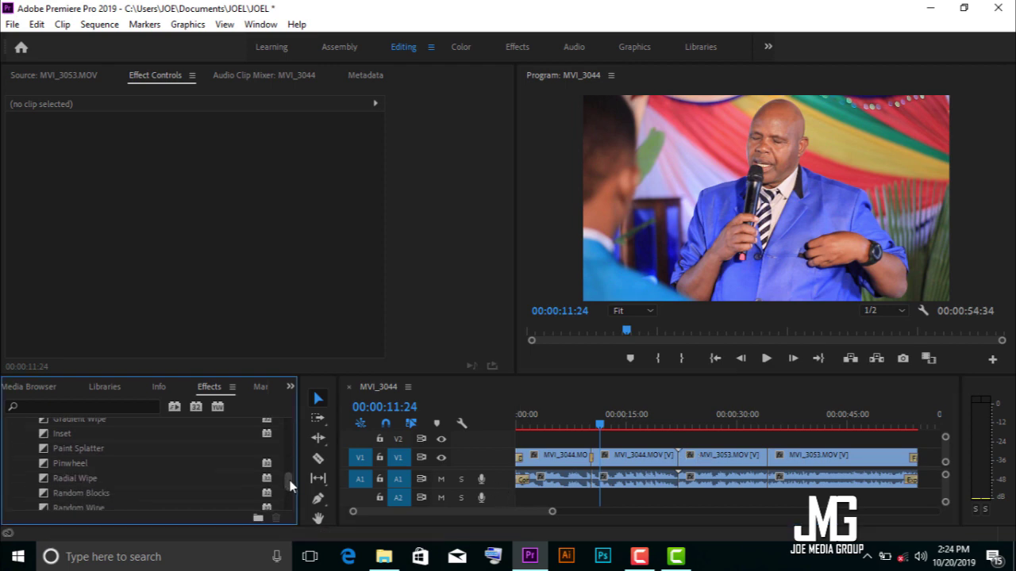
pyautogui.scroll(5, 287, 476)
pyautogui.click(285, 474)
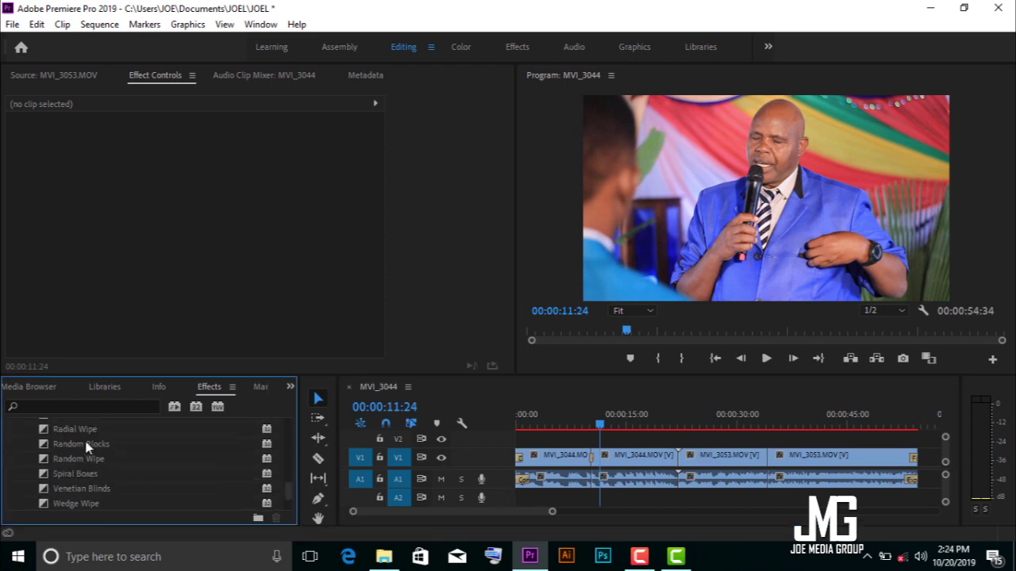
pyautogui.moveTo(99, 443); pyautogui.dragTo(843, 463)
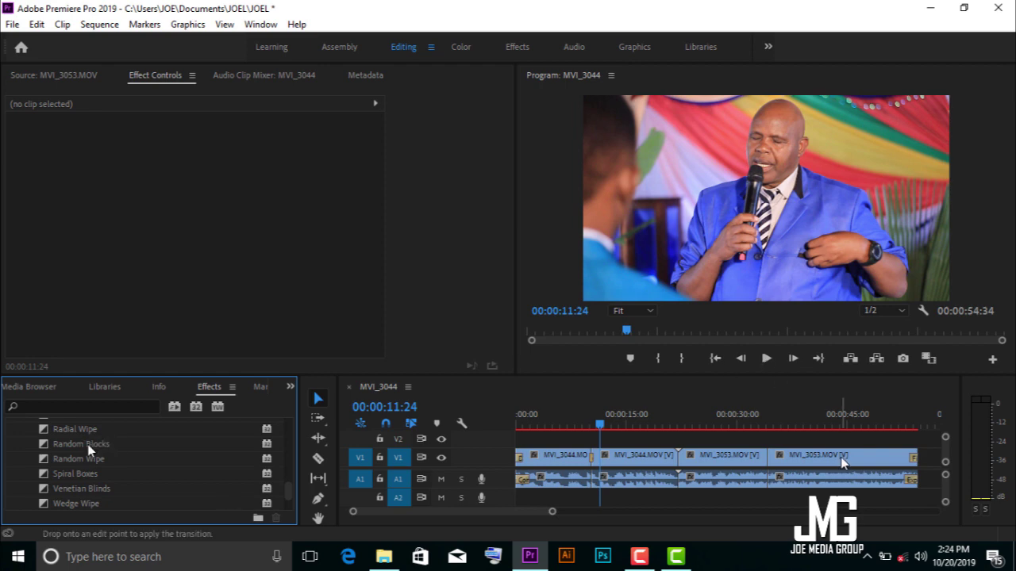
pyautogui.moveTo(753, 468); pyautogui.dragTo(765, 461)
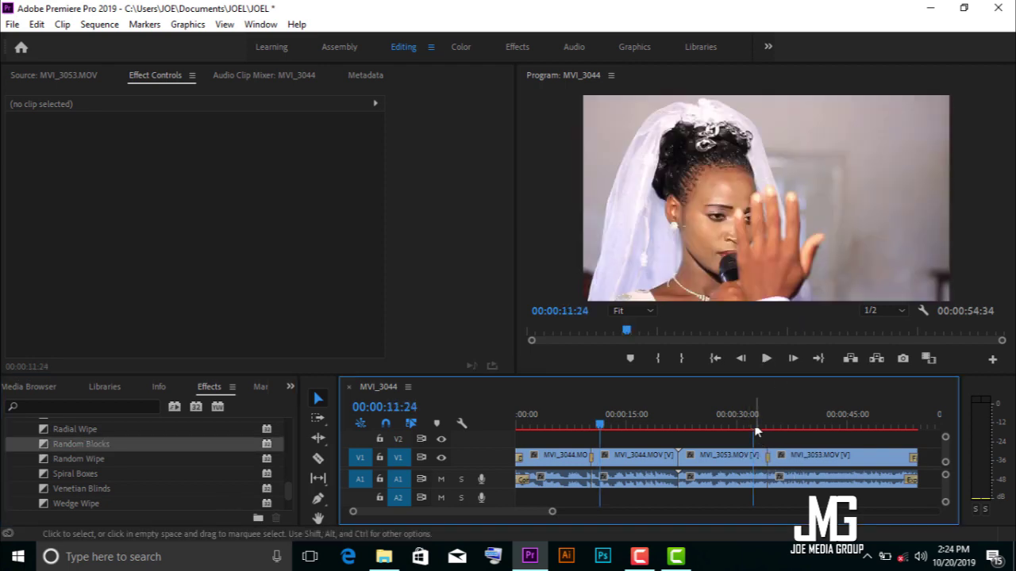
pyautogui.moveTo(766, 425); pyautogui.dragTo(778, 427)
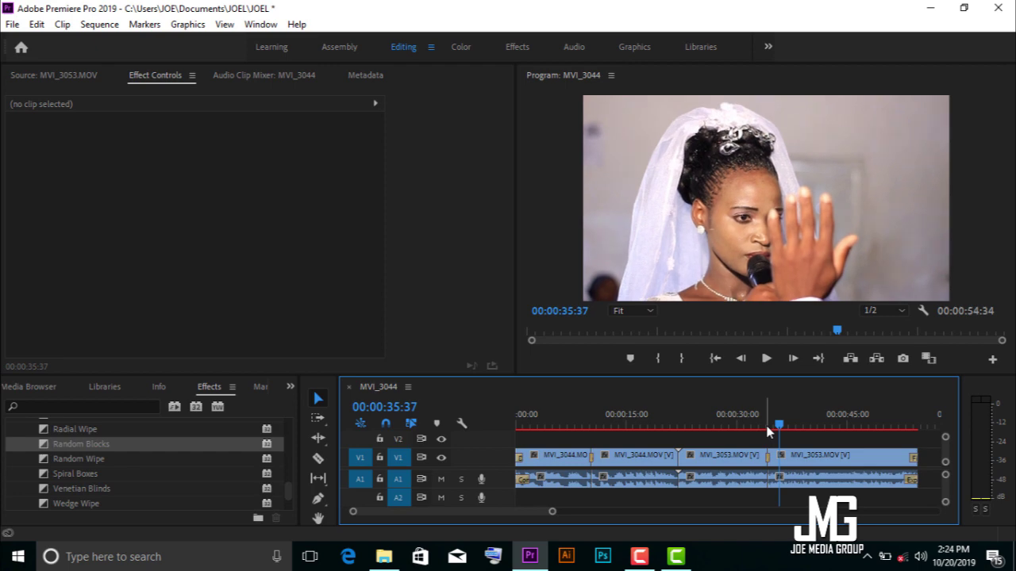
# Apply the Paint Splatter transition between the MVI_3044 and MVI_3053 clips on V1, accepting repeated frames, and play through it.
pyautogui.click(287, 485)
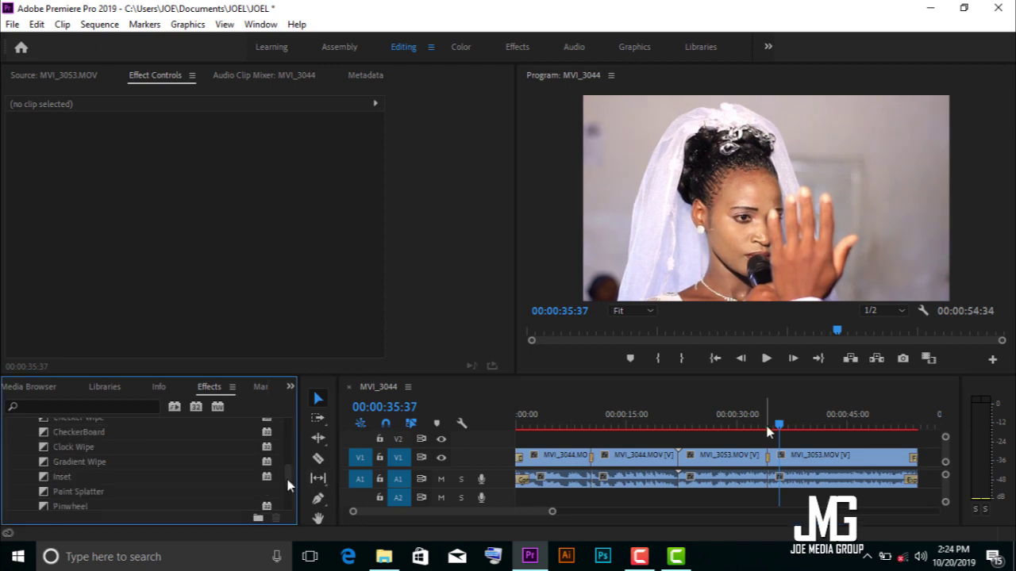
pyautogui.click(174, 458)
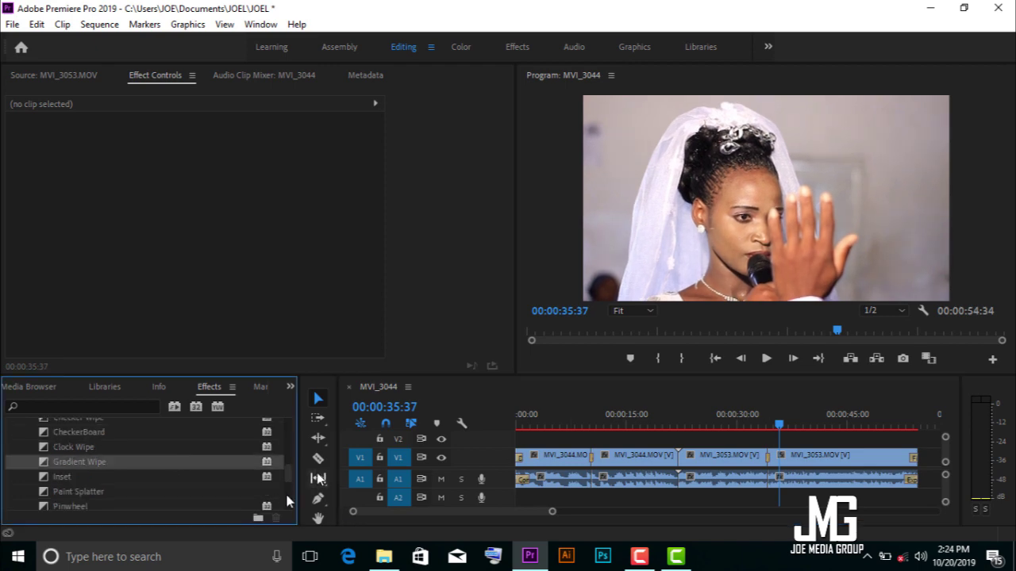
pyautogui.moveTo(117, 488)
pyautogui.mouseDown()
pyautogui.moveTo(222, 489)
pyautogui.moveTo(677, 454)
pyautogui.mouseUp()
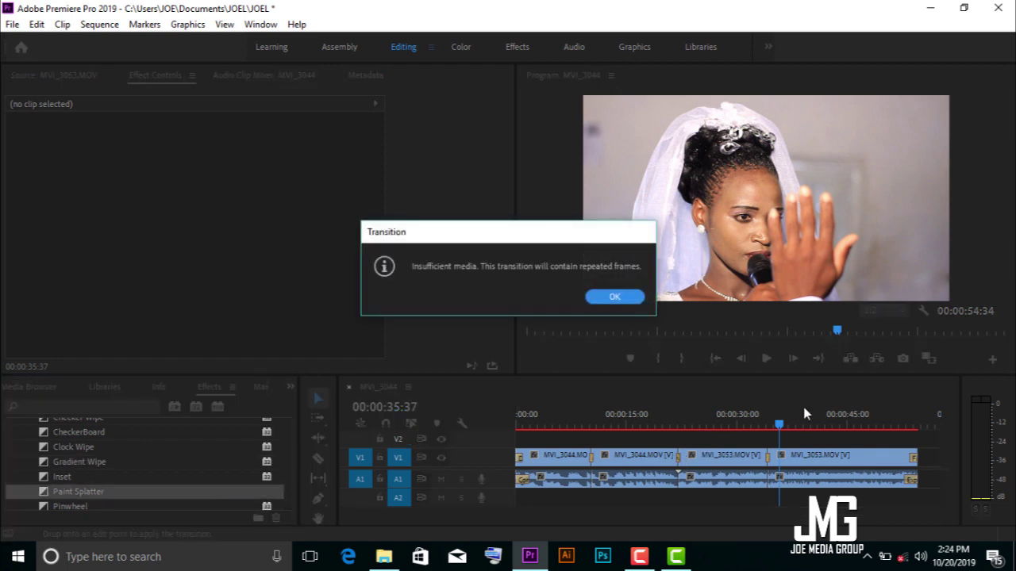
pyautogui.click(616, 297)
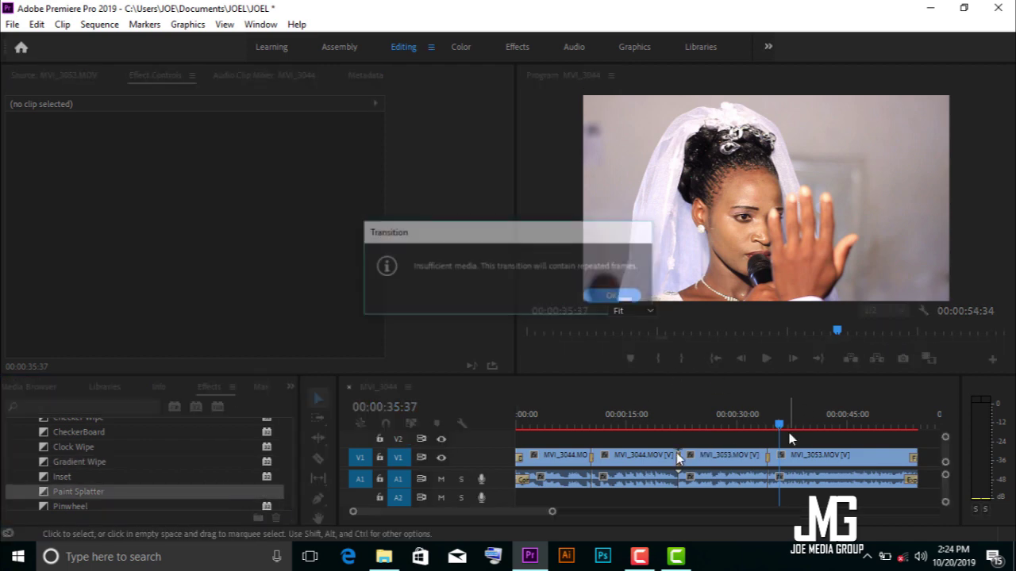
pyautogui.press('space')
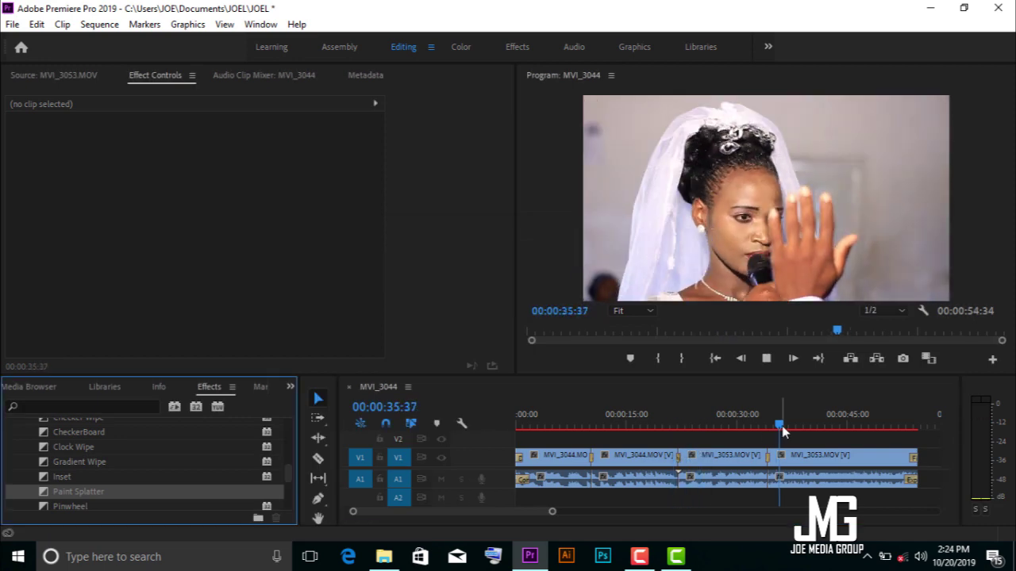
pyautogui.click(676, 423)
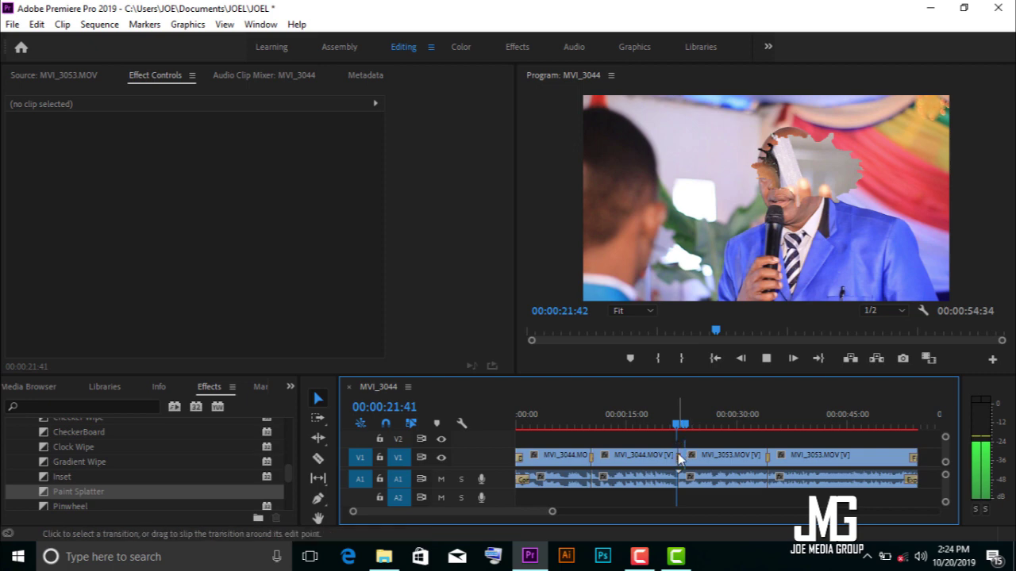
# Delete the Paint Splatter, Clock Wipe and Random Blocks transitions from the three cuts on V1.
pyautogui.click(678, 455)
pyautogui.press('Delete')
pyautogui.hotkey('ctrl', 'z')
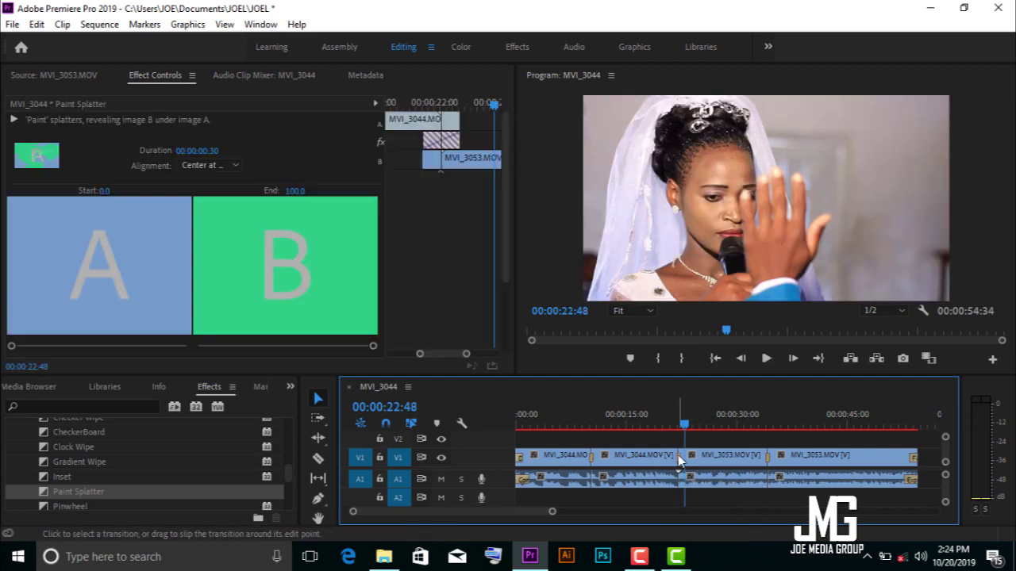
pyautogui.press('Delete')
pyautogui.moveTo(290, 472); pyautogui.dragTo(290, 483)
pyautogui.click(530, 511)
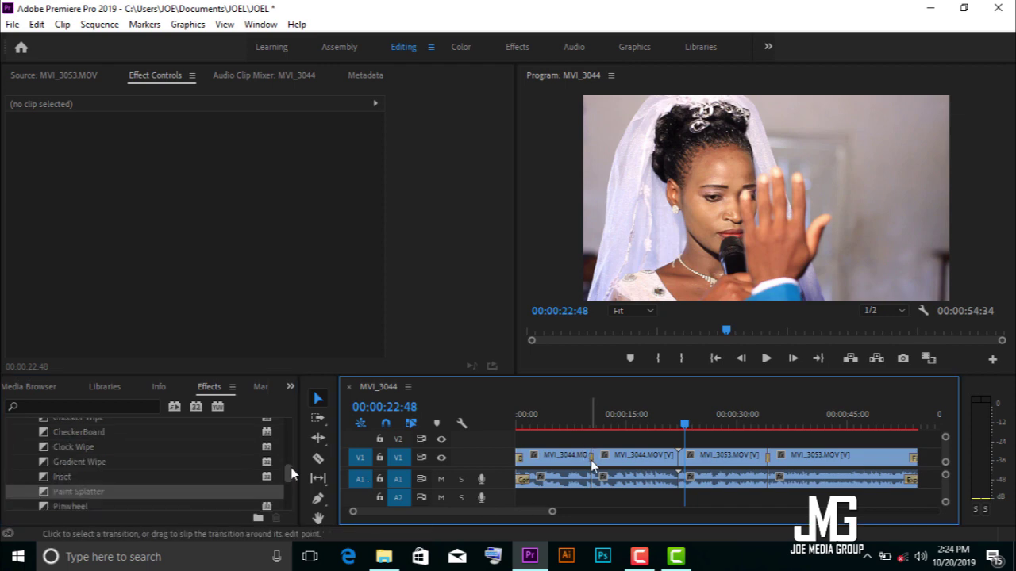
pyautogui.click(592, 459)
pyautogui.press('Delete')
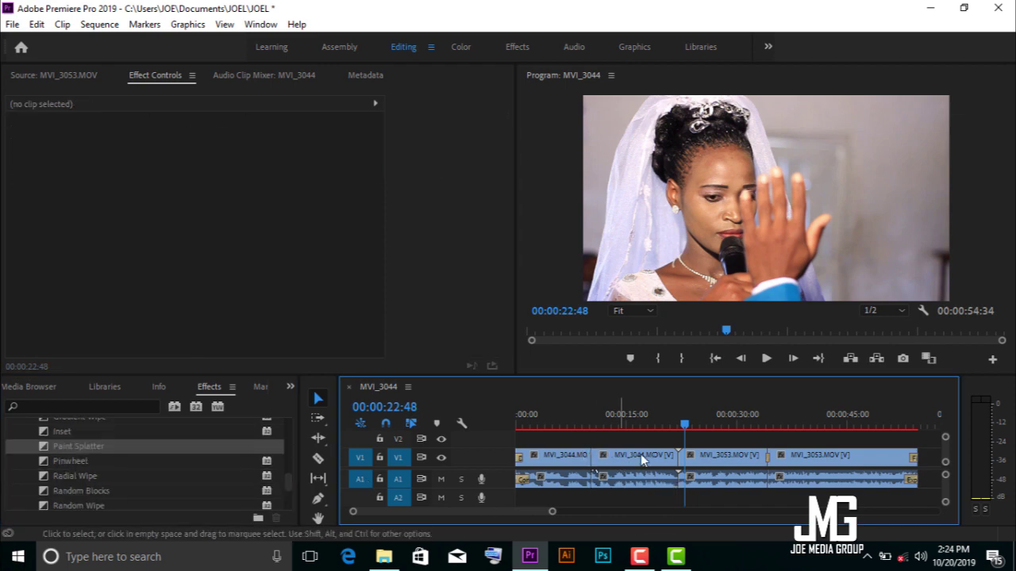
pyautogui.click(768, 465)
pyautogui.press('Delete')
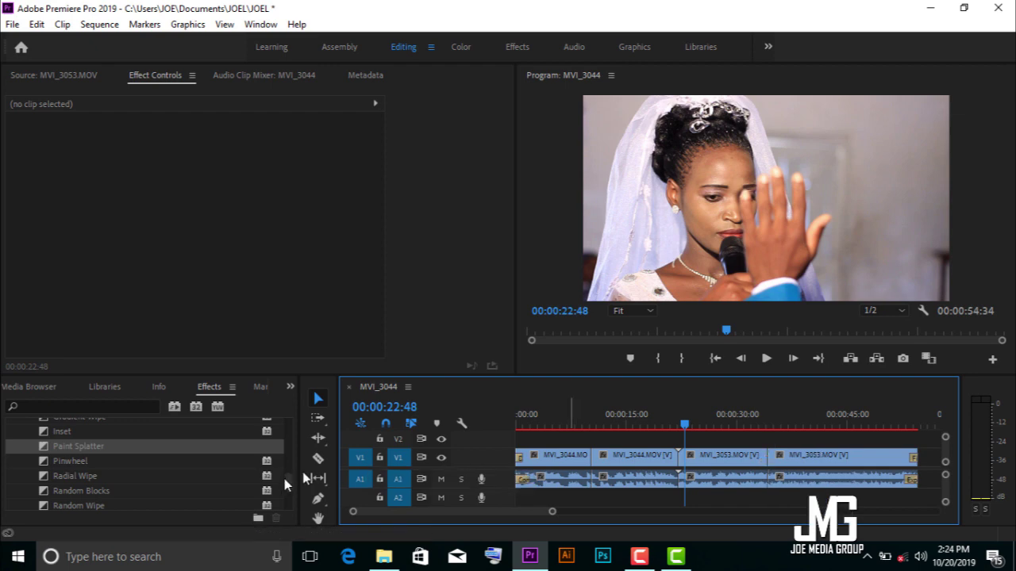
# Apply the Wipe transition to the cut between the MVI_3044 and MVI_3053 clips on V1, accepting repeated frames, and scrub through it.
pyautogui.moveTo(288, 480); pyautogui.dragTo(286, 513)
pyautogui.scroll(-3, 180, 490)
pyautogui.moveTo(80, 472); pyautogui.dragTo(101, 492)
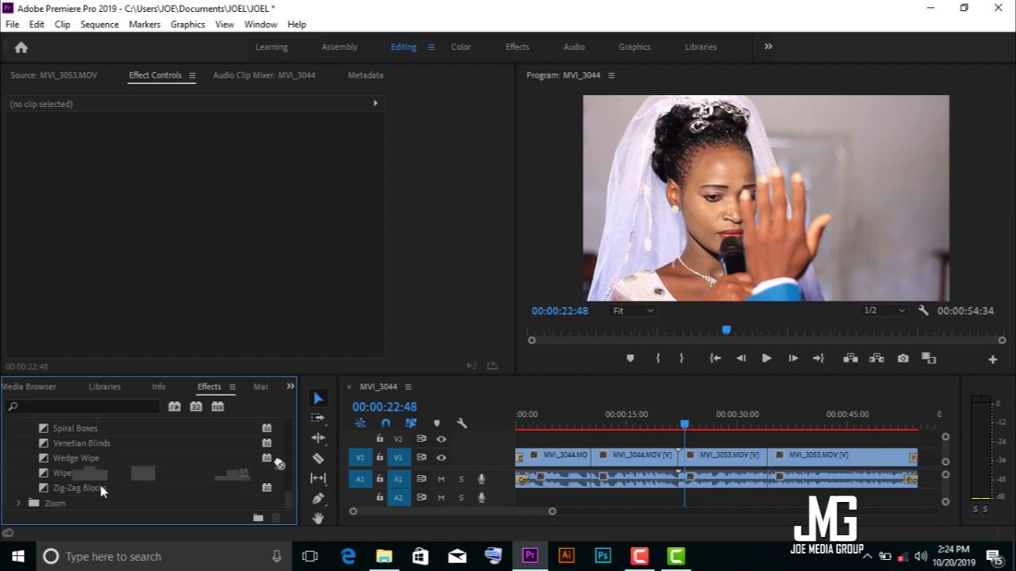
pyautogui.moveTo(279, 465); pyautogui.dragTo(593, 472)
pyautogui.moveTo(680, 468); pyautogui.dragTo(687, 470)
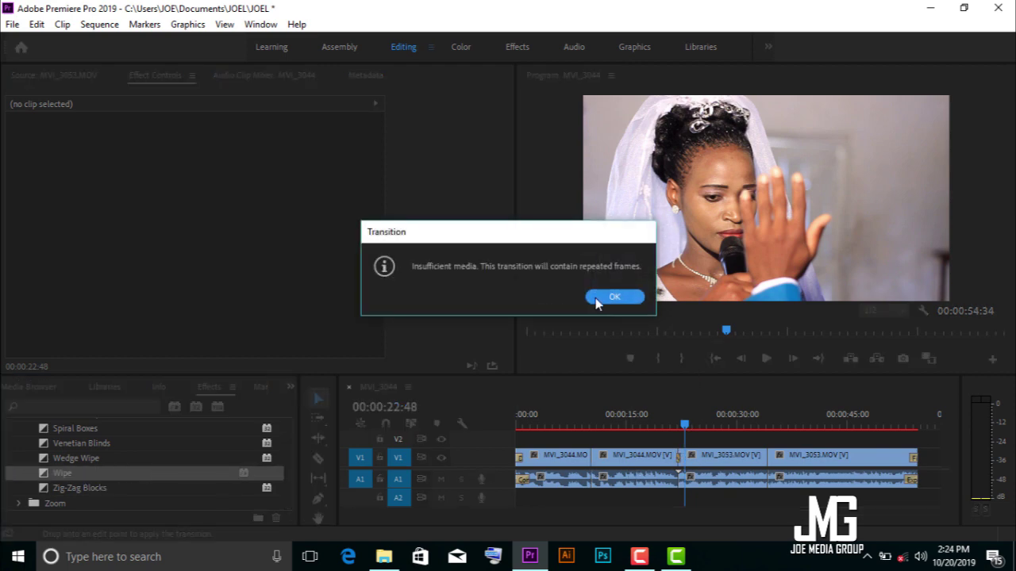
pyautogui.click(597, 299)
pyautogui.click(679, 428)
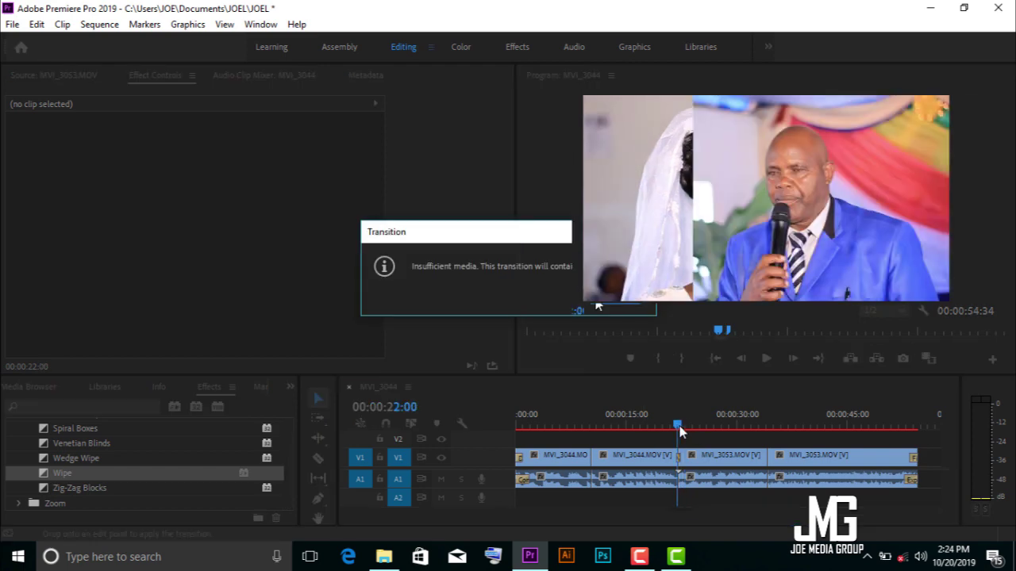
pyautogui.moveTo(680, 431); pyautogui.dragTo(683, 431)
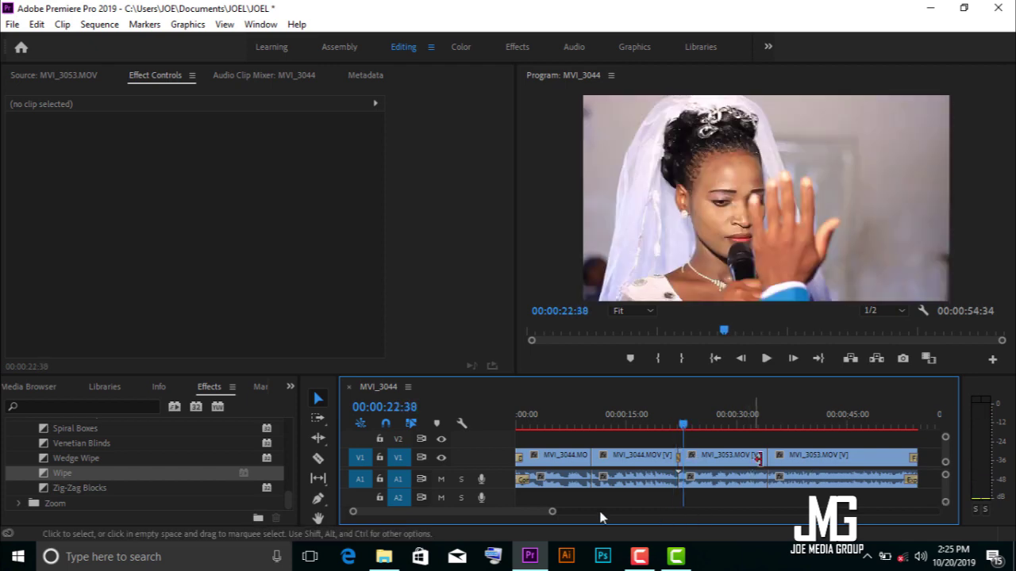
# Delete the Wipe transition from the cut between the MVI_3044 and MVI_3053 clips on V1.
pyautogui.moveTo(552, 512); pyautogui.dragTo(524, 518)
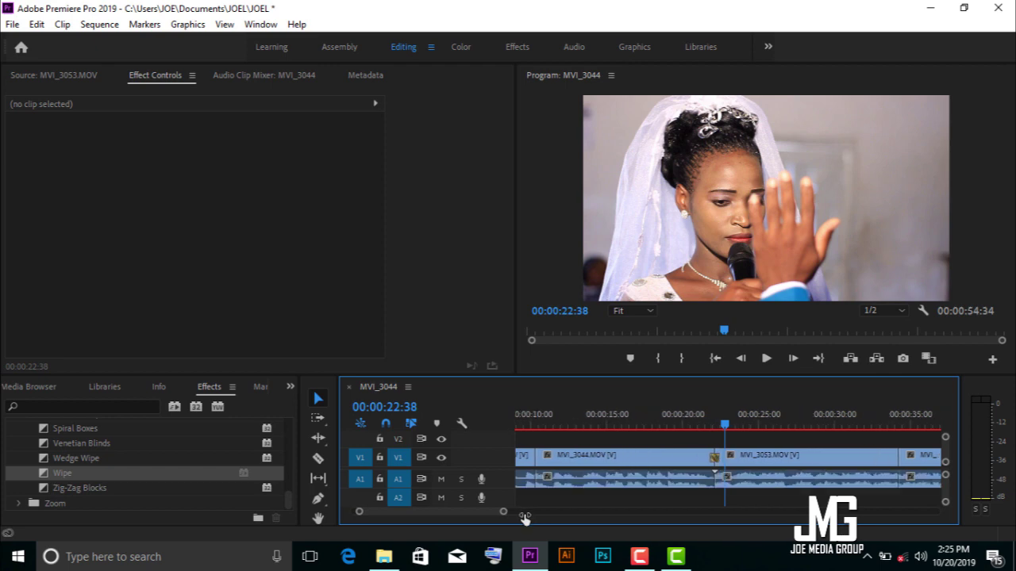
pyautogui.moveTo(725, 421); pyautogui.dragTo(695, 421)
pyautogui.click(712, 456)
pyautogui.press('Delete')
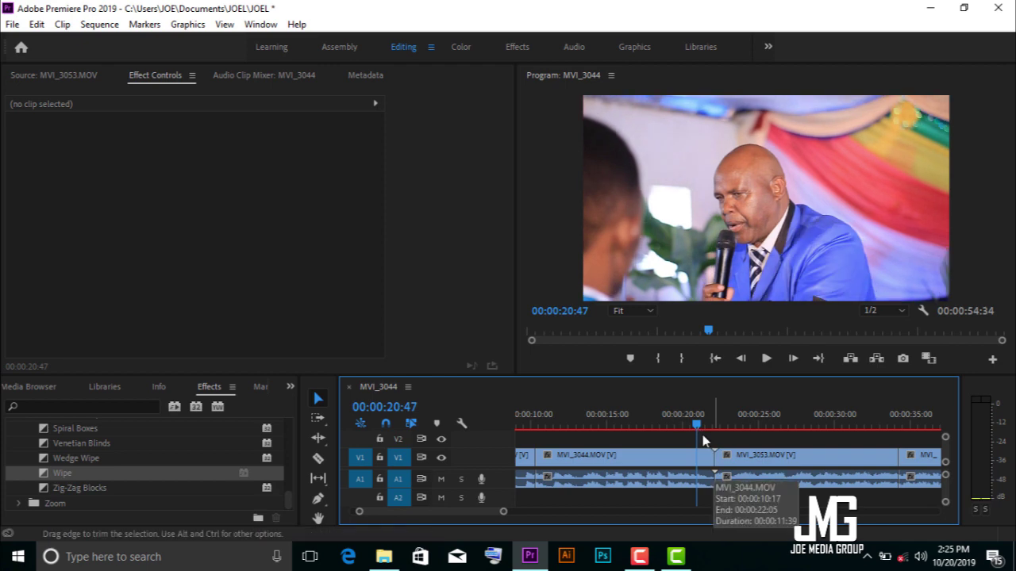
pyautogui.click(639, 556)
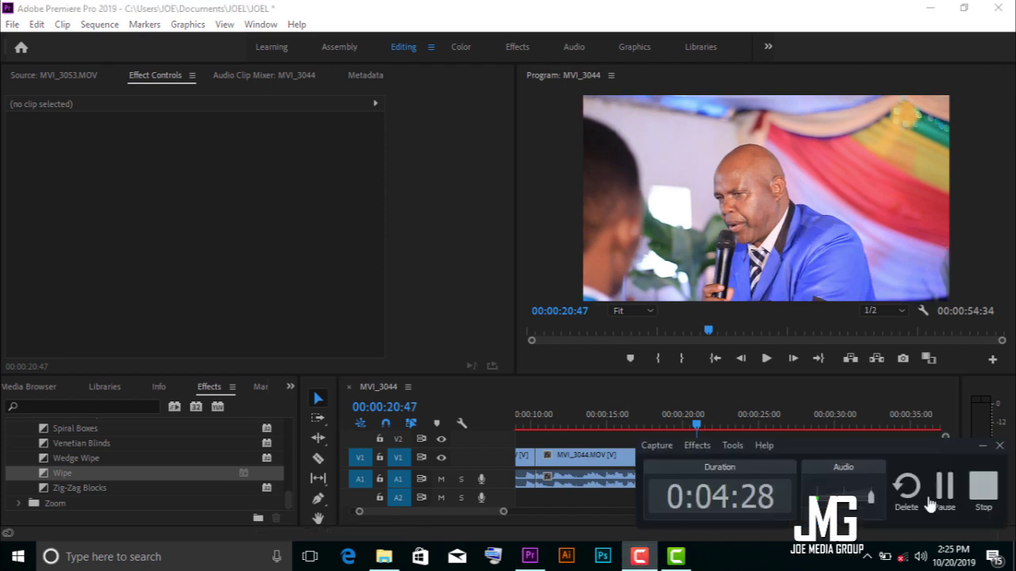
pyautogui.click(990, 494)
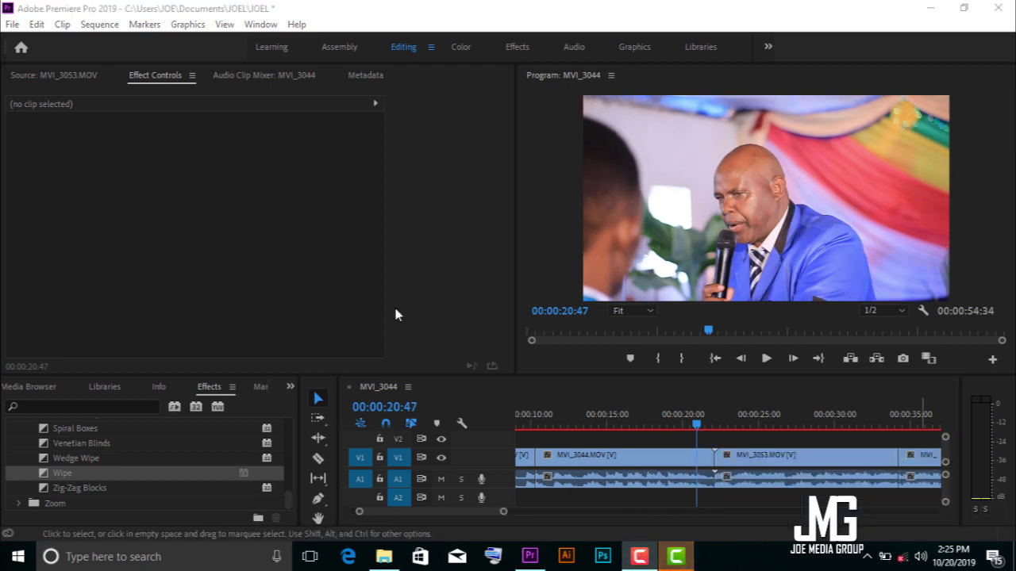
# Apply the Wipe transition again between the MVI_3044 and MVI_3053 clips on V1, accepting repeated frames, and play through it.
pyautogui.click(676, 464)
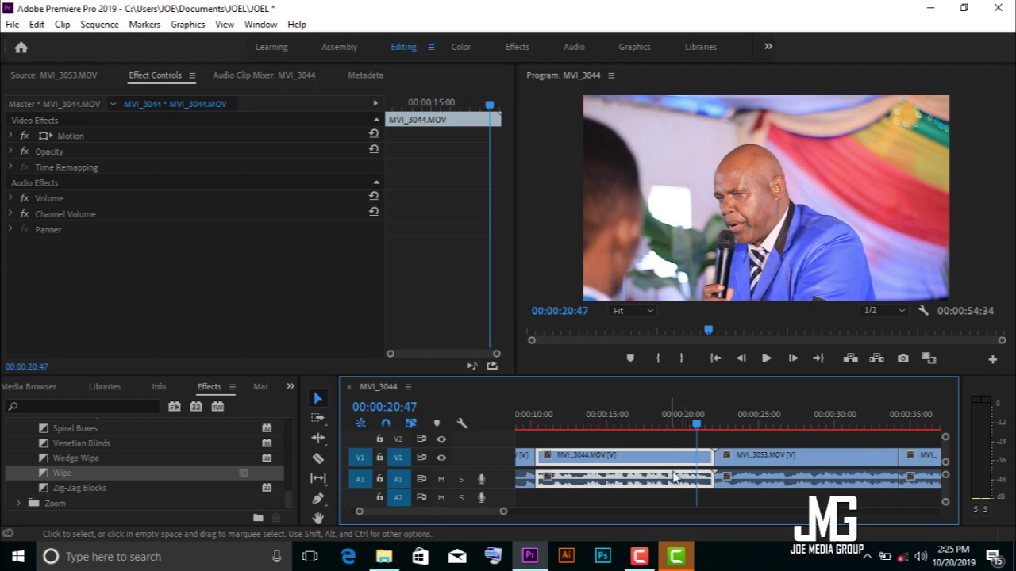
pyautogui.click(781, 474)
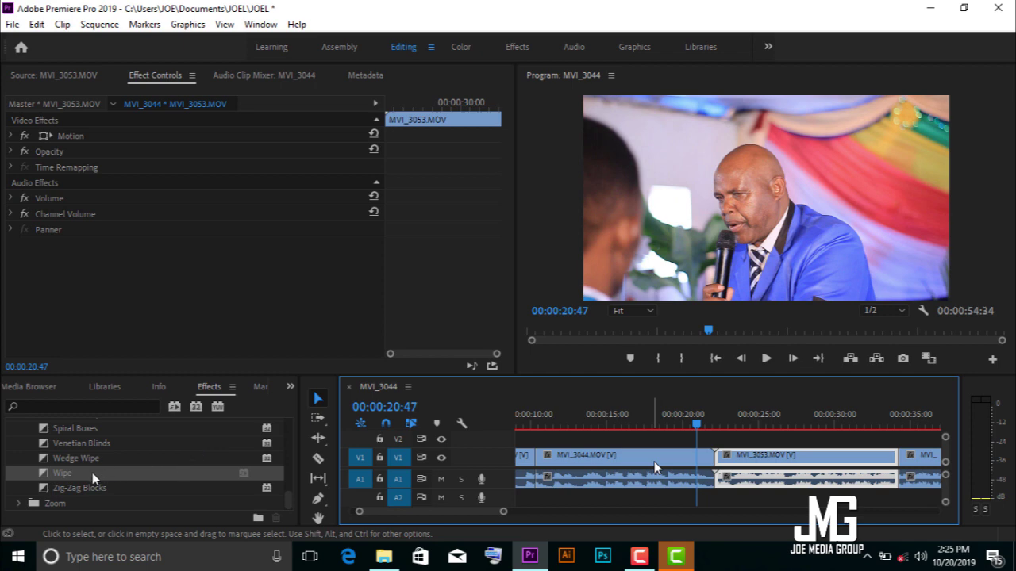
pyautogui.moveTo(79, 477); pyautogui.dragTo(717, 469)
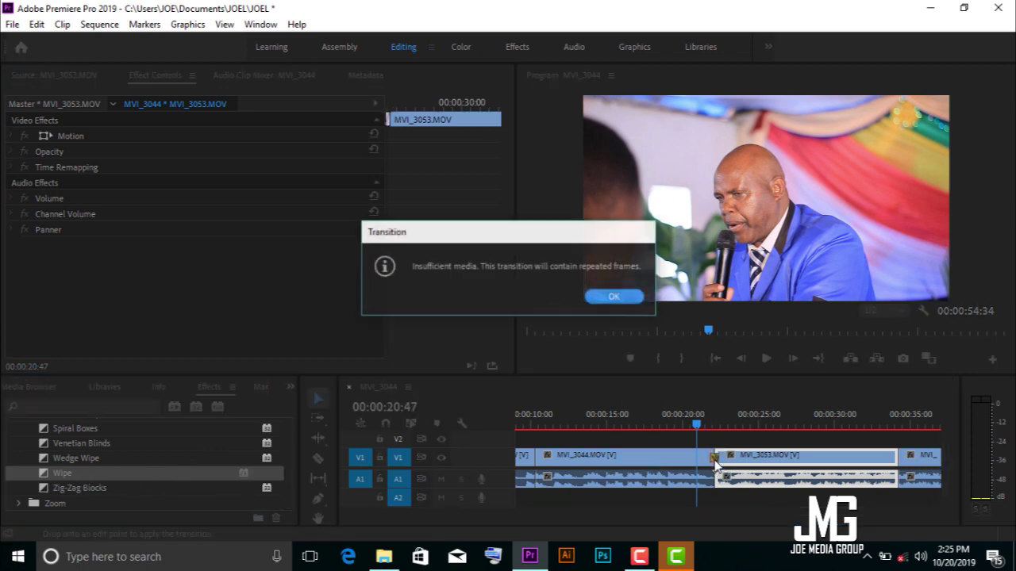
pyautogui.press('Return')
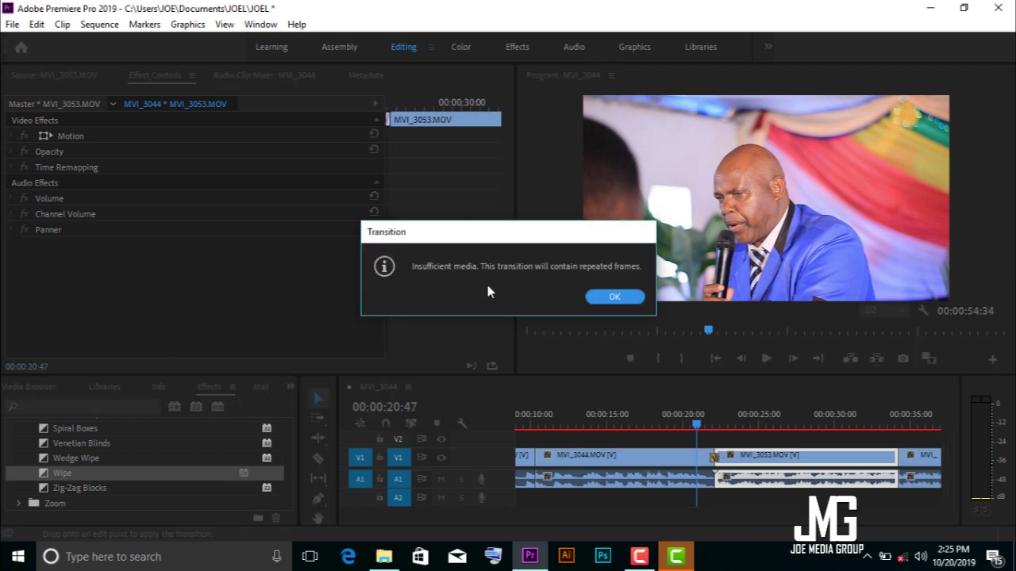
pyautogui.press('Return')
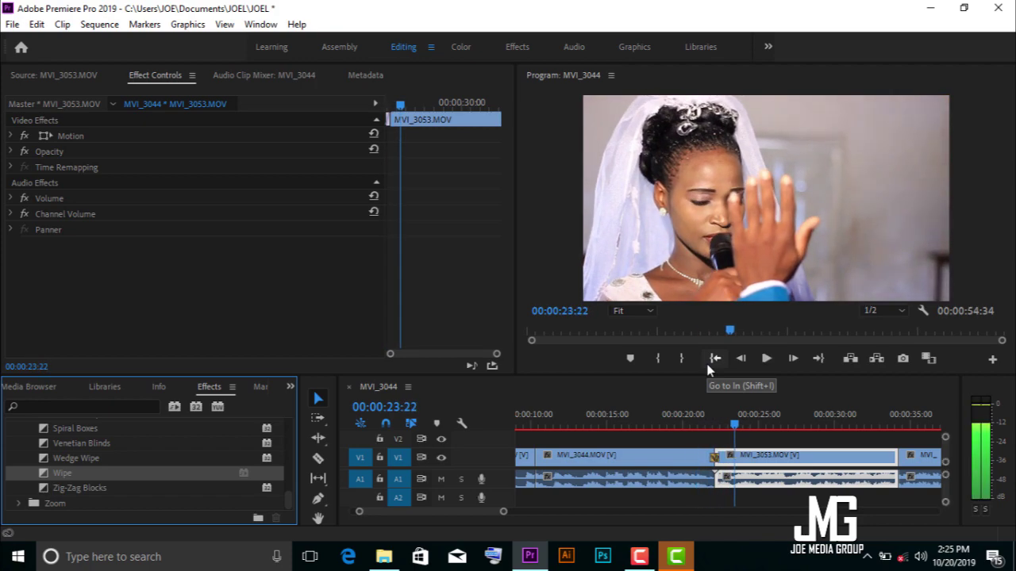
# Replace the Wipe transition between the MVI_3044 and MVI_3053 clips with Spiral Boxes, accepting repeated frames, and play through it.
pyautogui.click(715, 460)
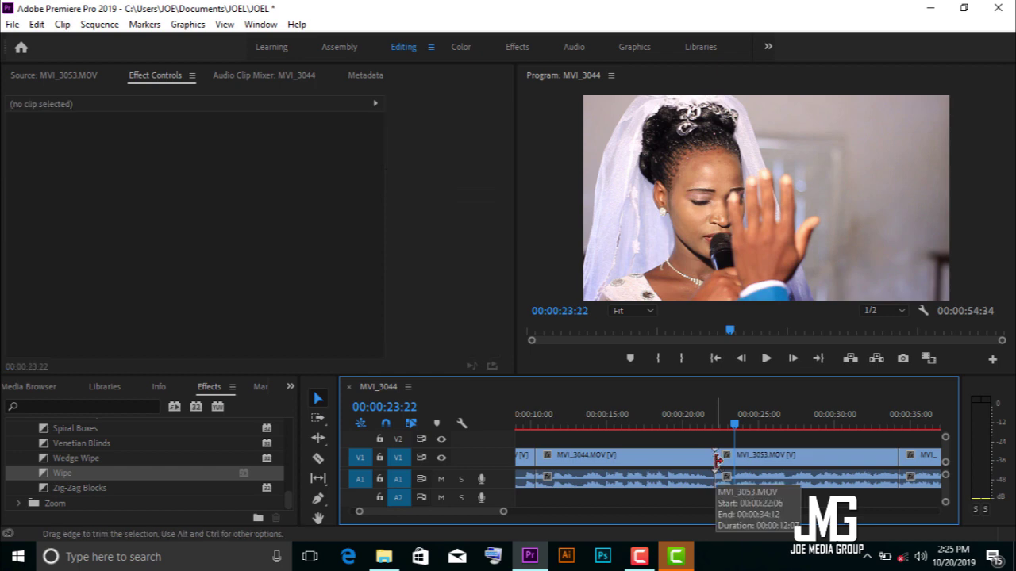
pyautogui.press('Delete')
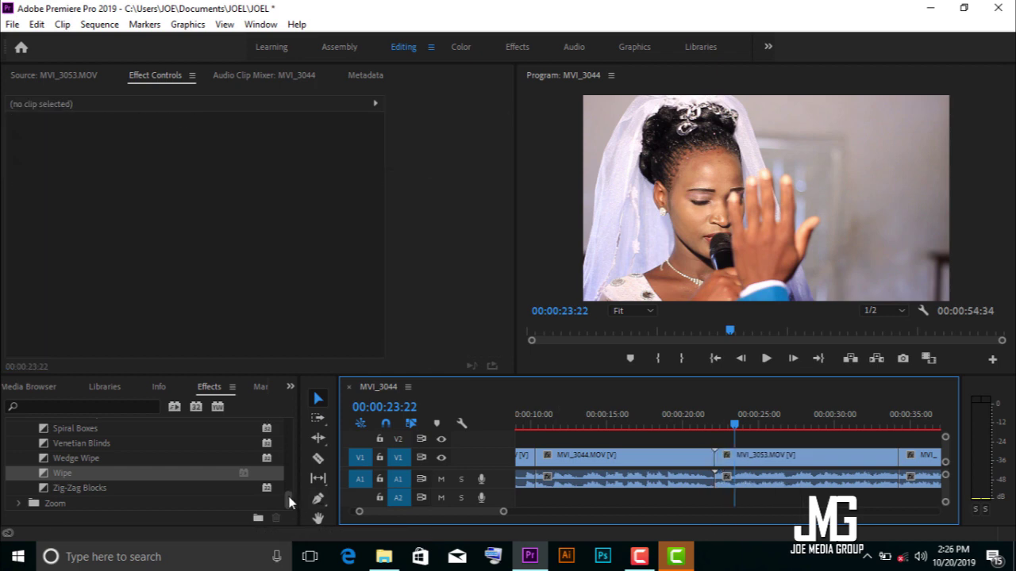
pyautogui.moveTo(288, 502); pyautogui.dragTo(287, 489)
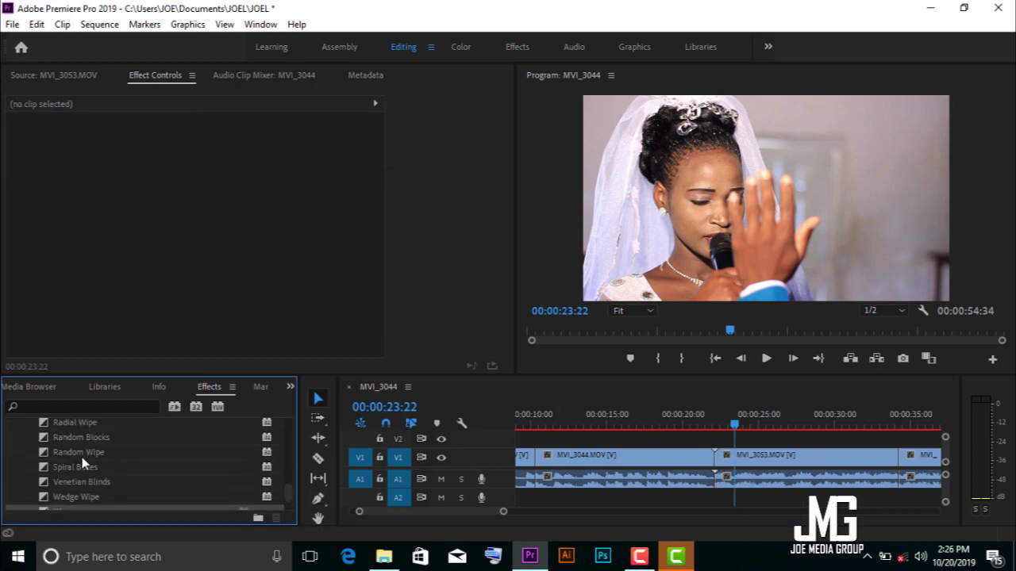
pyautogui.moveTo(85, 468); pyautogui.dragTo(474, 402)
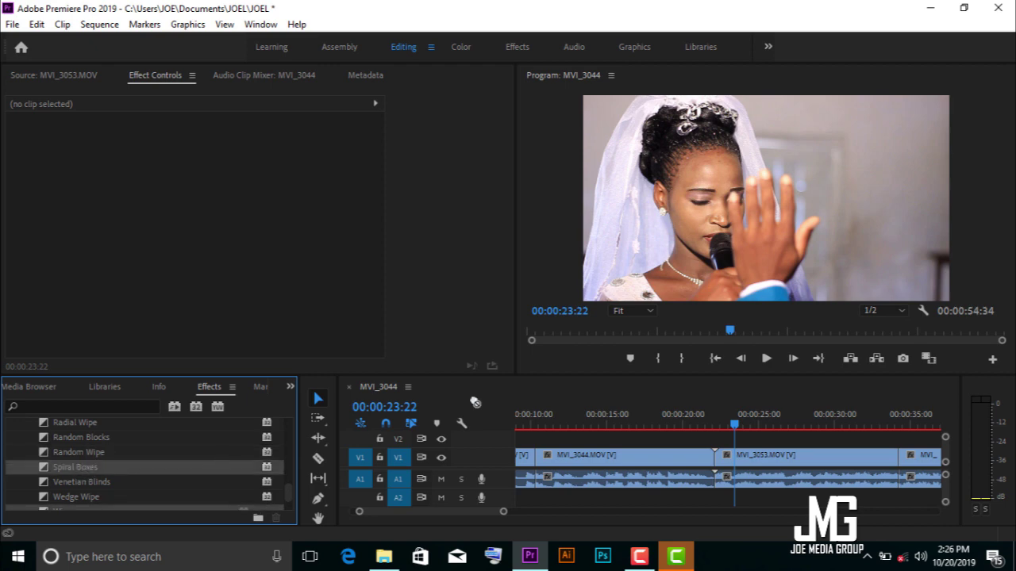
pyautogui.moveTo(718, 489); pyautogui.dragTo(716, 458)
pyautogui.press('Return')
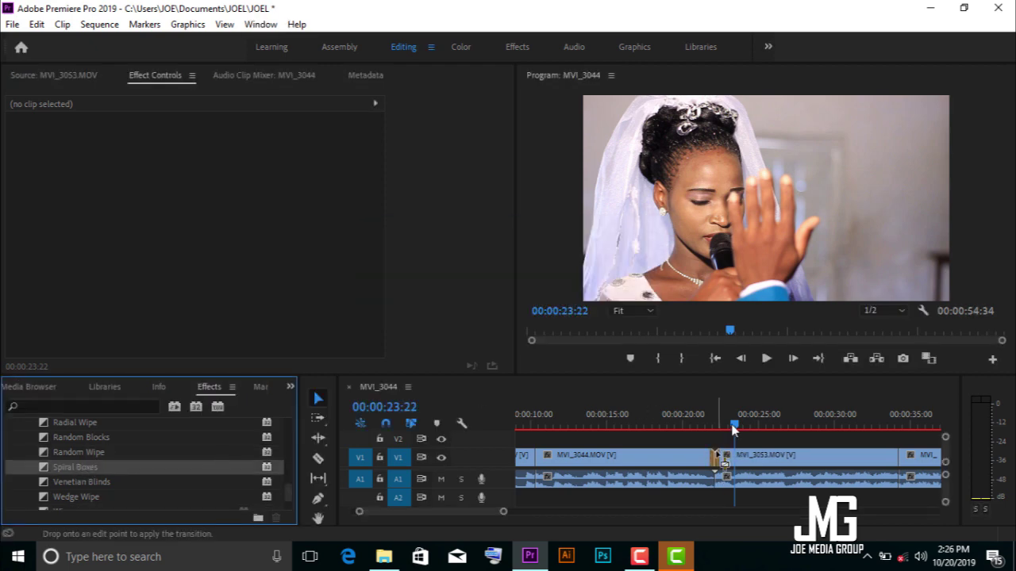
pyautogui.moveTo(742, 426); pyautogui.dragTo(716, 427)
pyautogui.press('space')
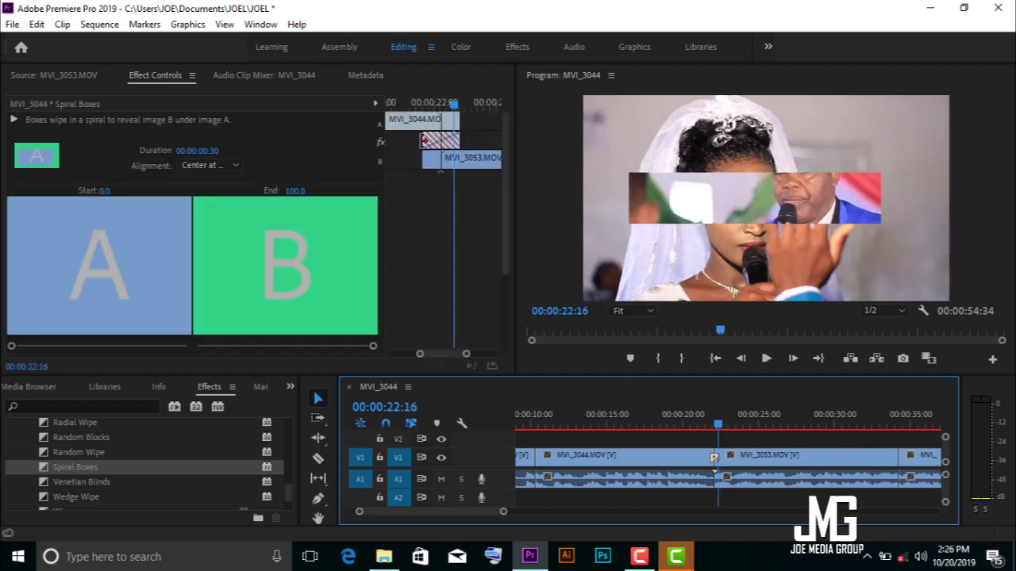
# Lengthen the Spiral Boxes transition to a duration of 00:00:01:22 and play through it.
pyautogui.moveTo(423, 140); pyautogui.dragTo(491, 141)
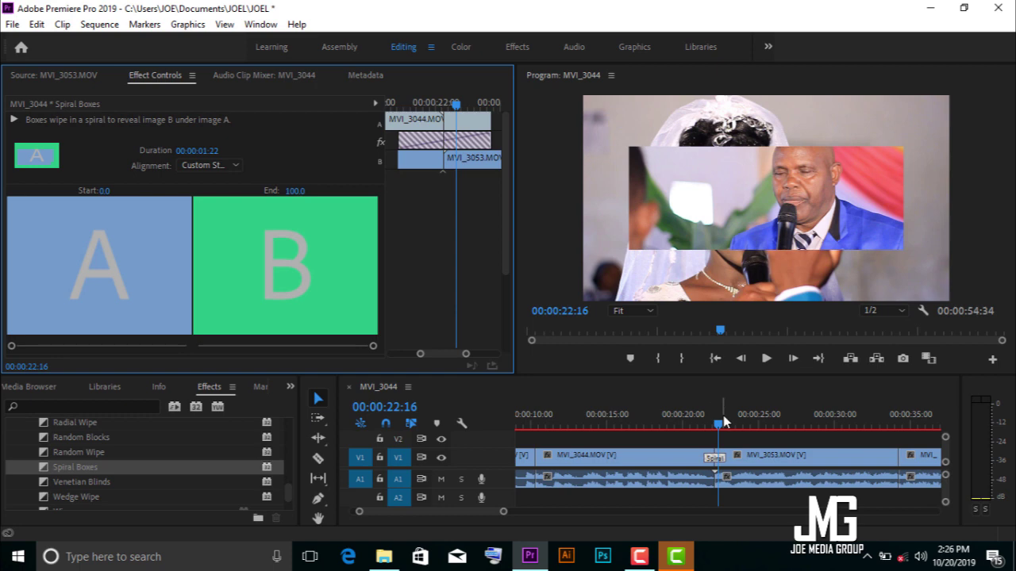
pyautogui.moveTo(723, 415); pyautogui.dragTo(713, 393)
pyautogui.press('space')
pyautogui.click(712, 395)
pyautogui.press('space')
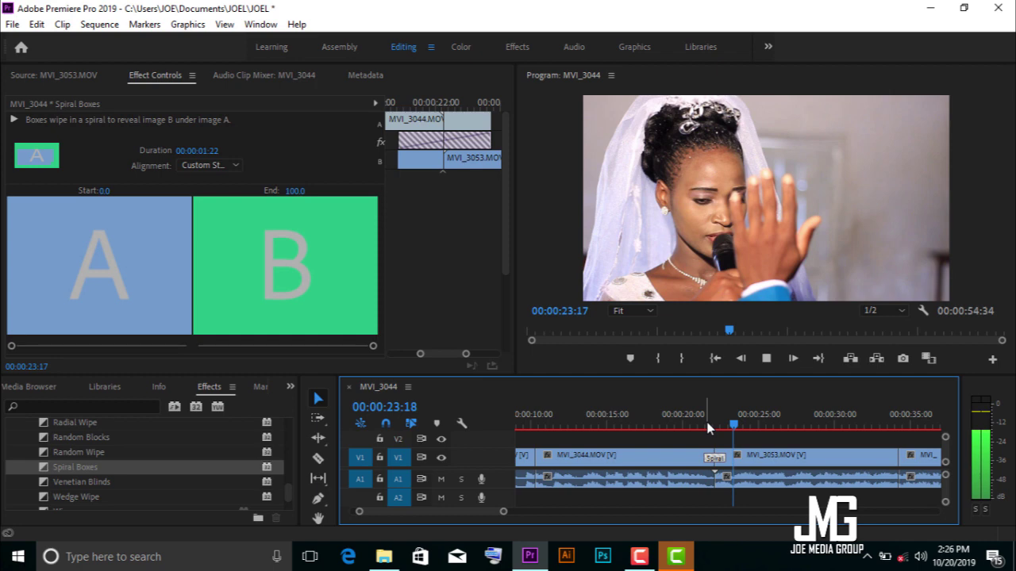
# Replace the Spiral Boxes transition with Clock Wipe at the same cut on V1, accepting repeated frames, and scrub through it.
pyautogui.press('Delete')
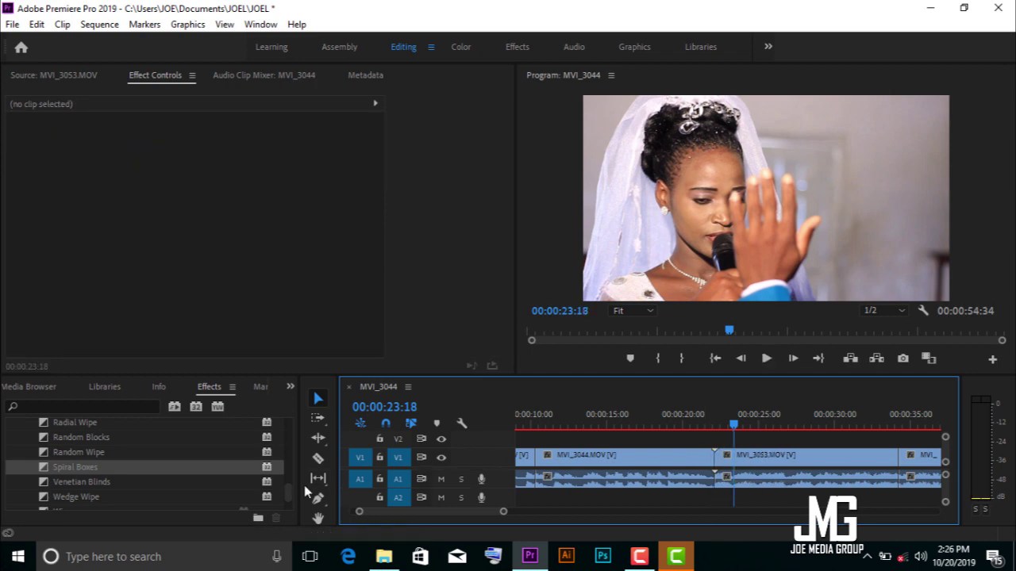
pyautogui.moveTo(288, 486); pyautogui.dragTo(287, 462)
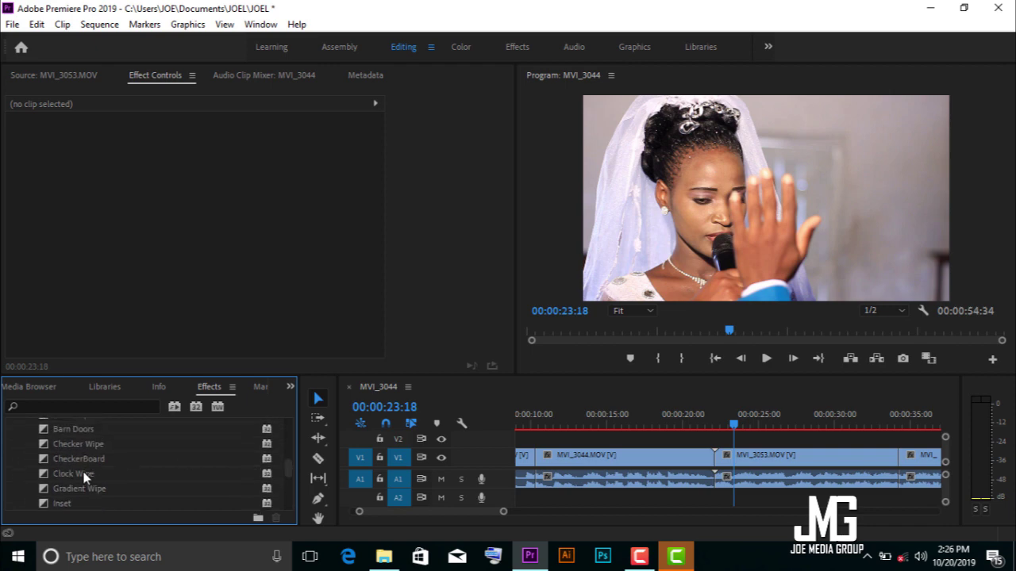
pyautogui.moveTo(85, 476); pyautogui.dragTo(713, 456)
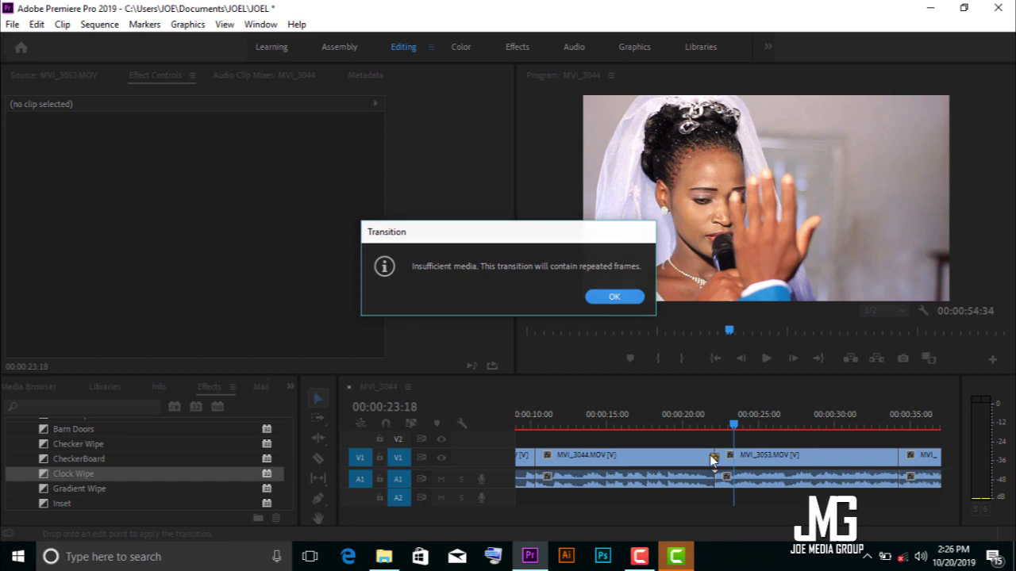
pyautogui.press('Return')
pyautogui.click(703, 428)
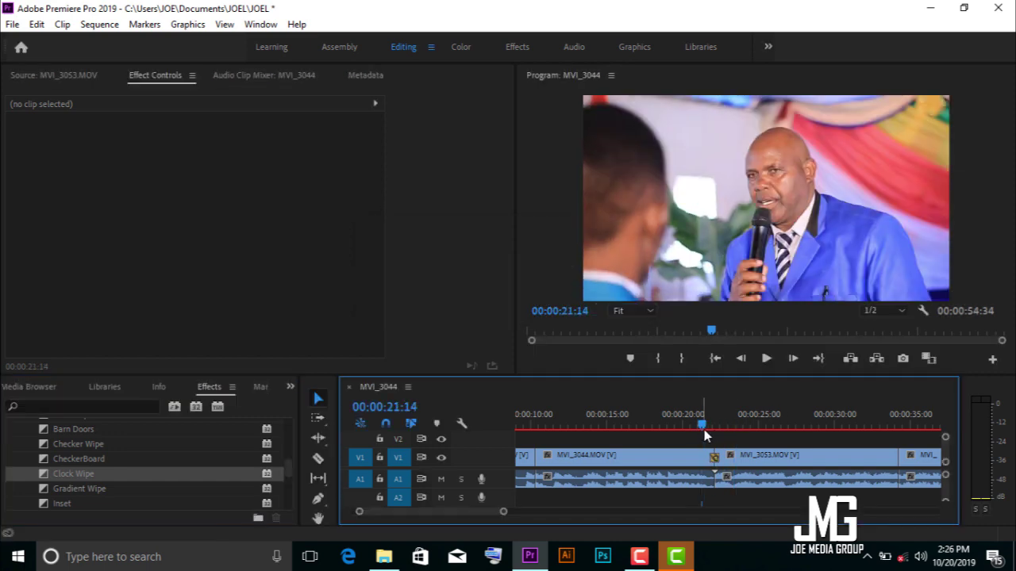
pyautogui.moveTo(701, 431); pyautogui.dragTo(731, 429)
# Replace the Clock Wipe transition with Barn Doors at the same cut on V1, accepting repeated frames, and play through it.
pyautogui.moveTo(287, 466); pyautogui.dragTo(287, 458)
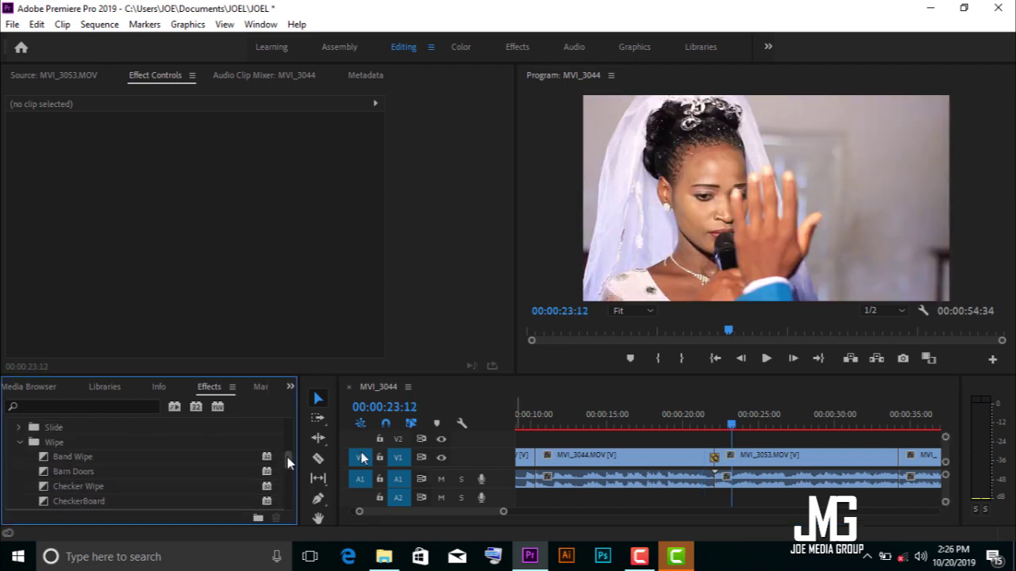
pyautogui.click(714, 460)
pyautogui.press('Delete')
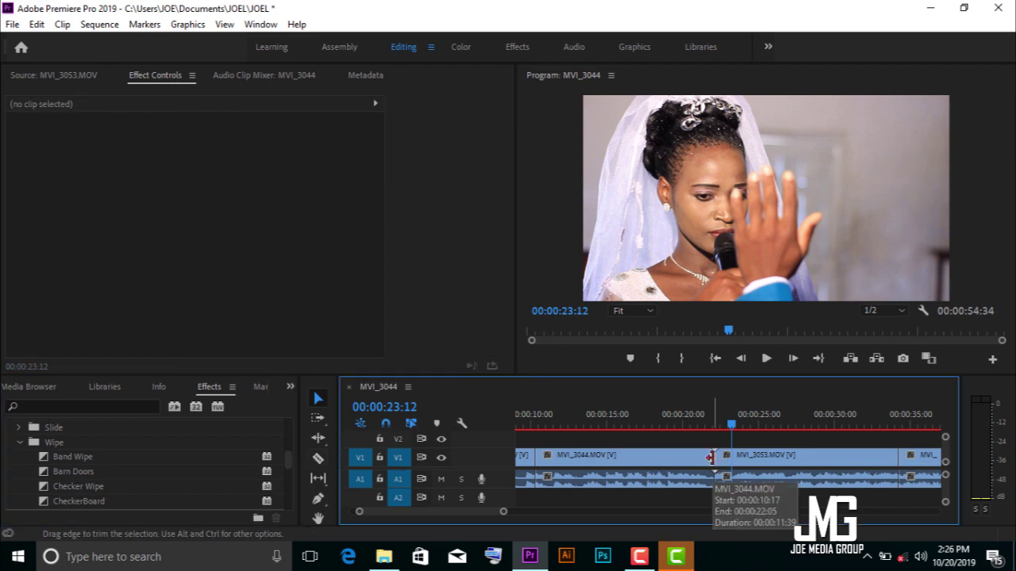
pyautogui.click(77, 473)
pyautogui.moveTo(78, 475); pyautogui.dragTo(713, 455)
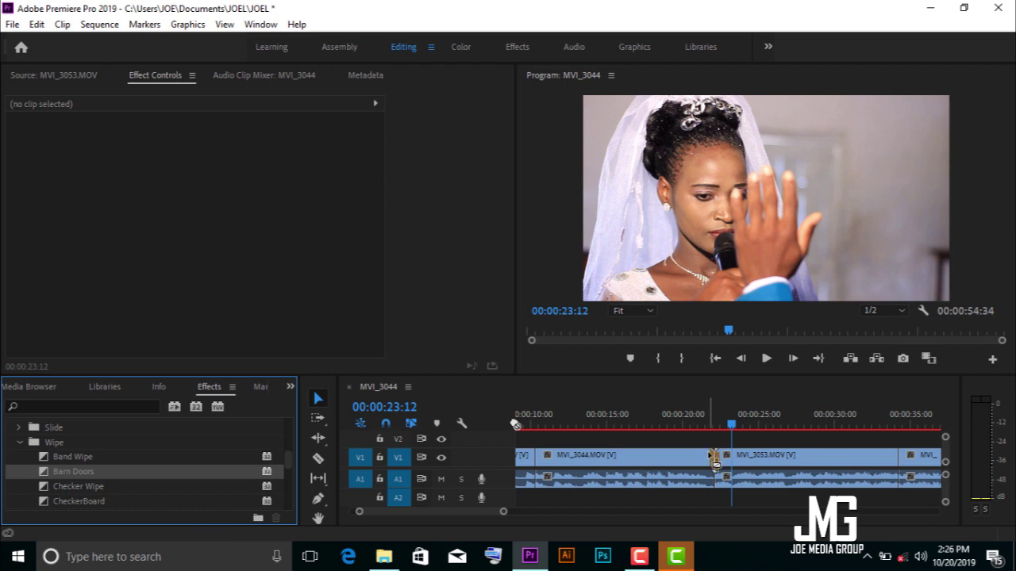
pyautogui.click(614, 298)
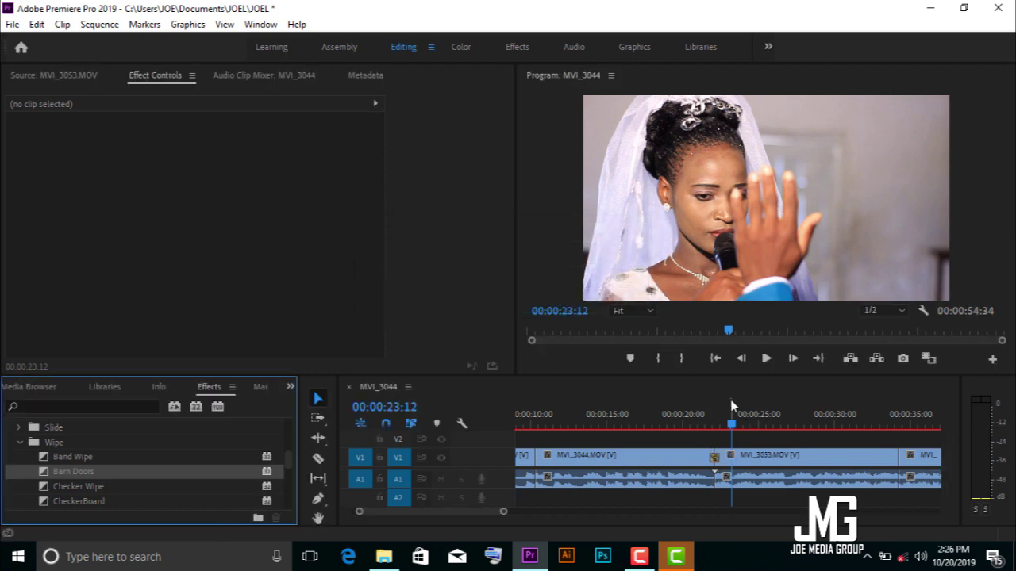
pyautogui.click(704, 427)
pyautogui.press('space')
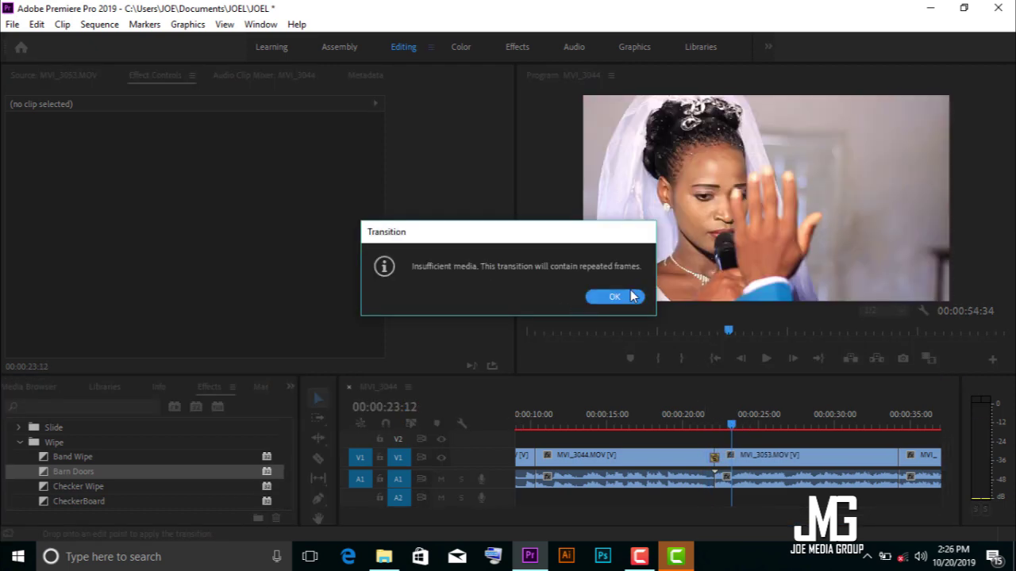
pyautogui.press('space')
pyautogui.press('space')
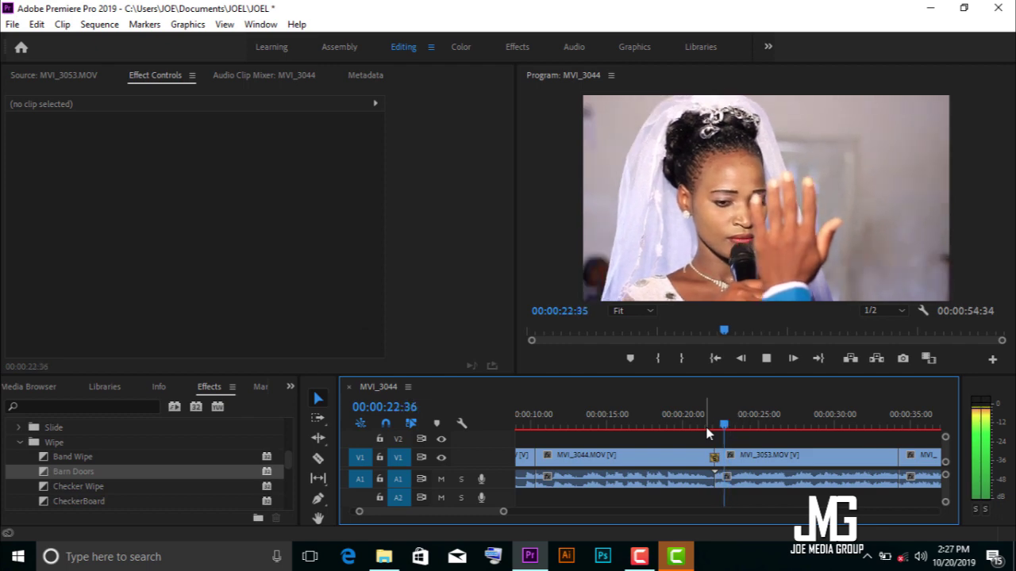
pyautogui.click(707, 433)
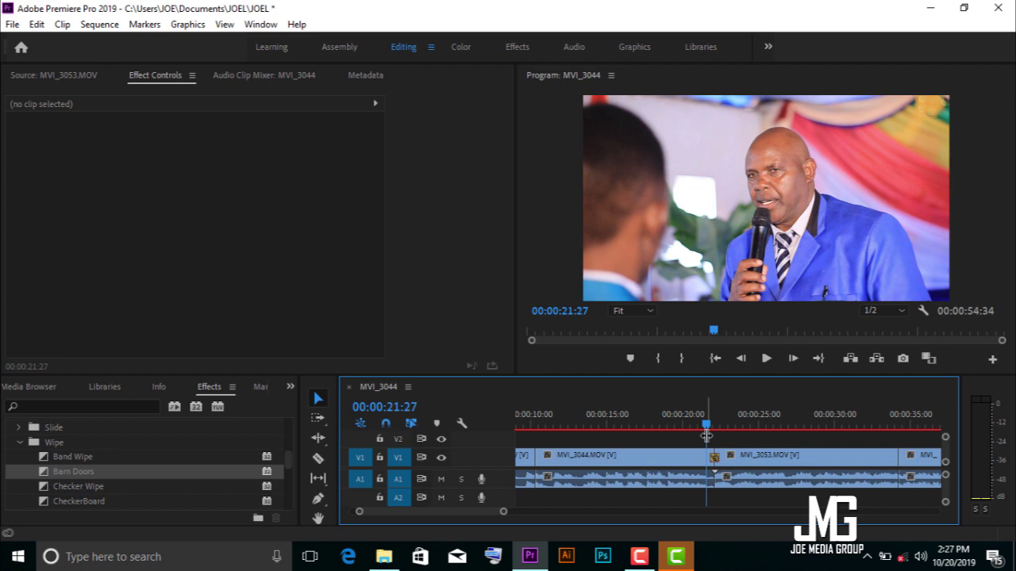
# Delete the Barn Doors transition from the cut between the MVI_3044 and MVI_3053 clips on V1.
pyautogui.click(713, 458)
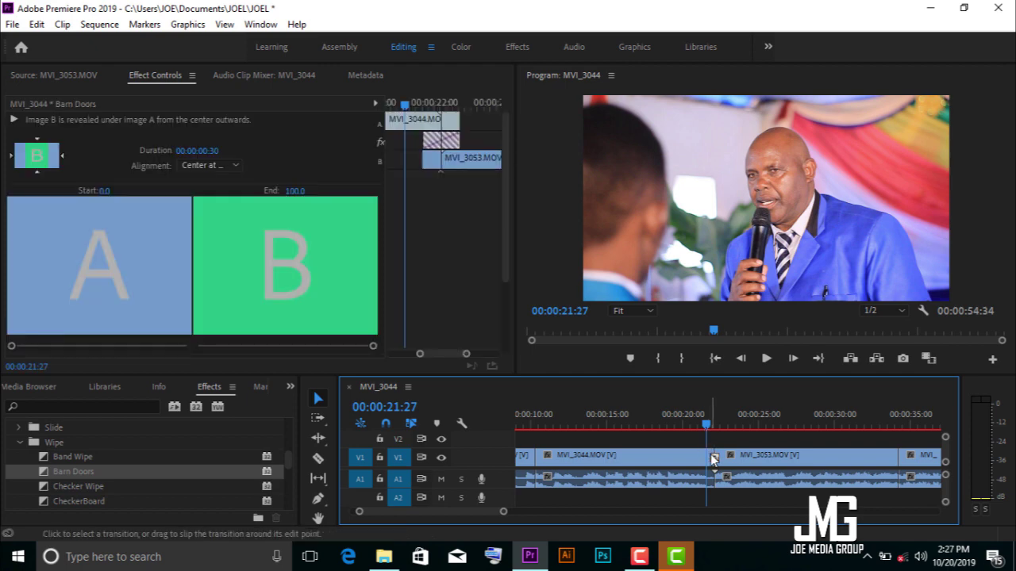
pyautogui.press('Delete')
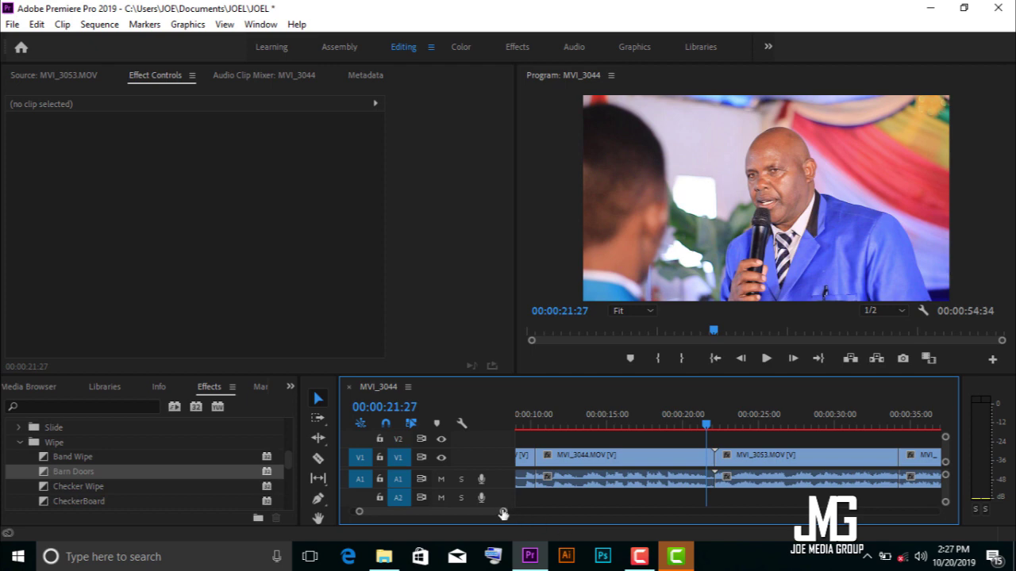
pyautogui.moveTo(503, 513); pyautogui.dragTo(696, 514)
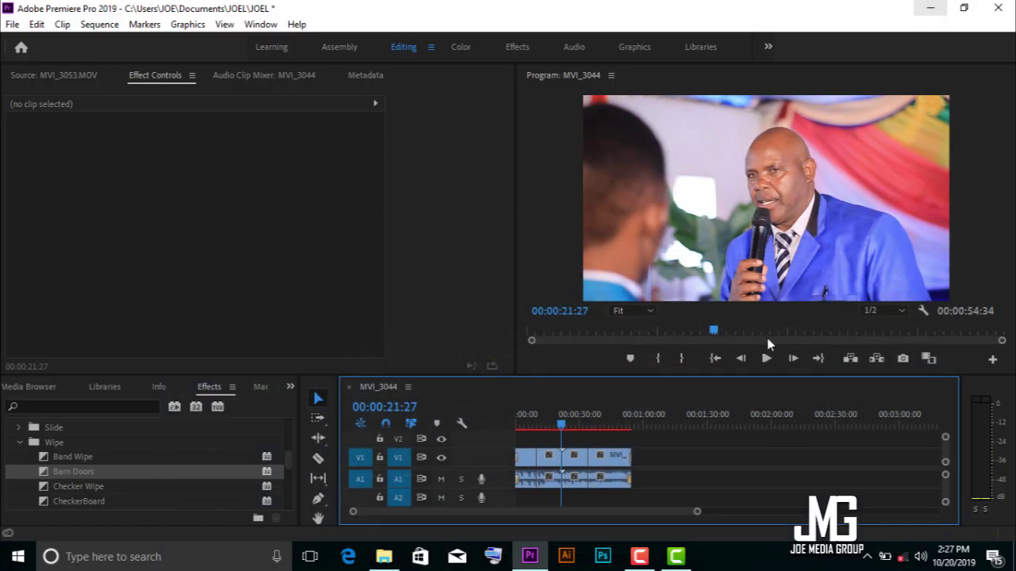
pyautogui.click(637, 558)
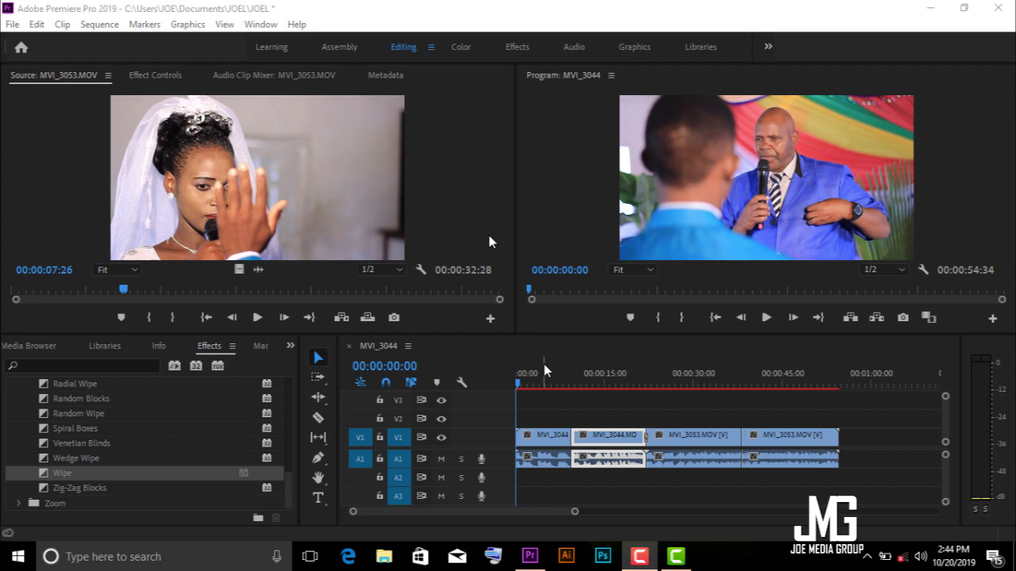
# Open the media export settings for the MVI_3053.MOV clip in the source monitor.
pyautogui.click(499, 179)
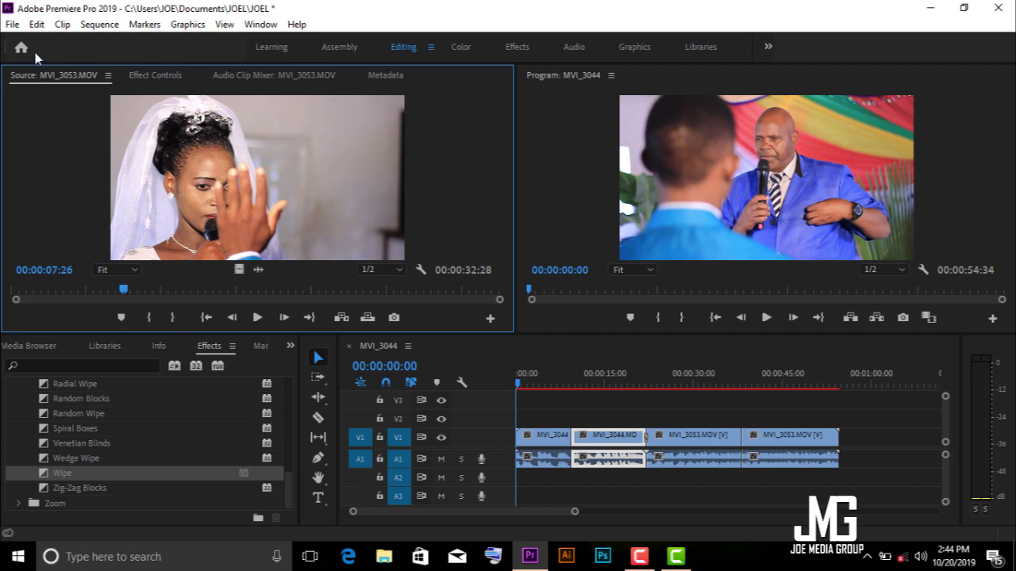
pyautogui.click(14, 26)
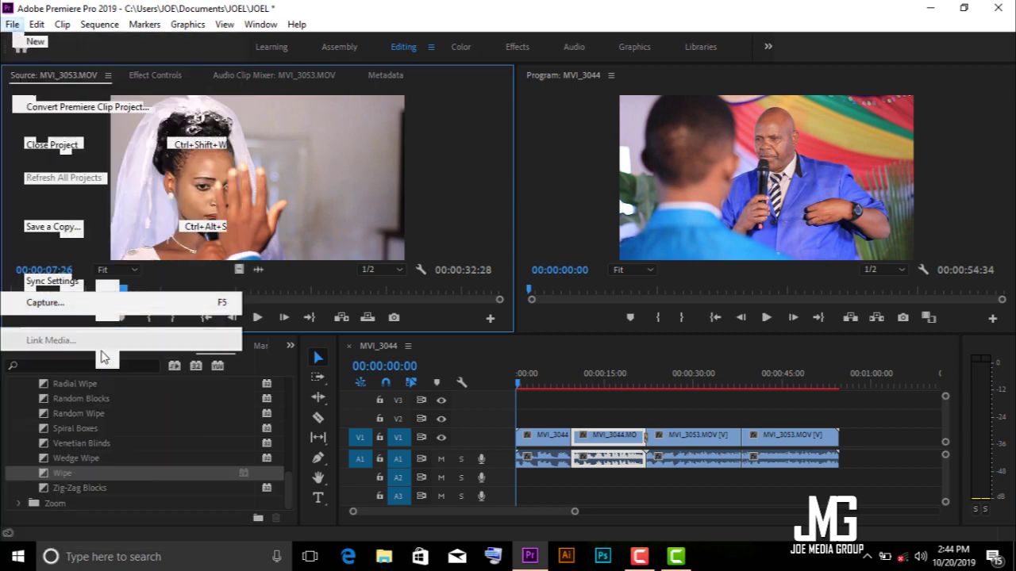
pyautogui.moveTo(106, 454)
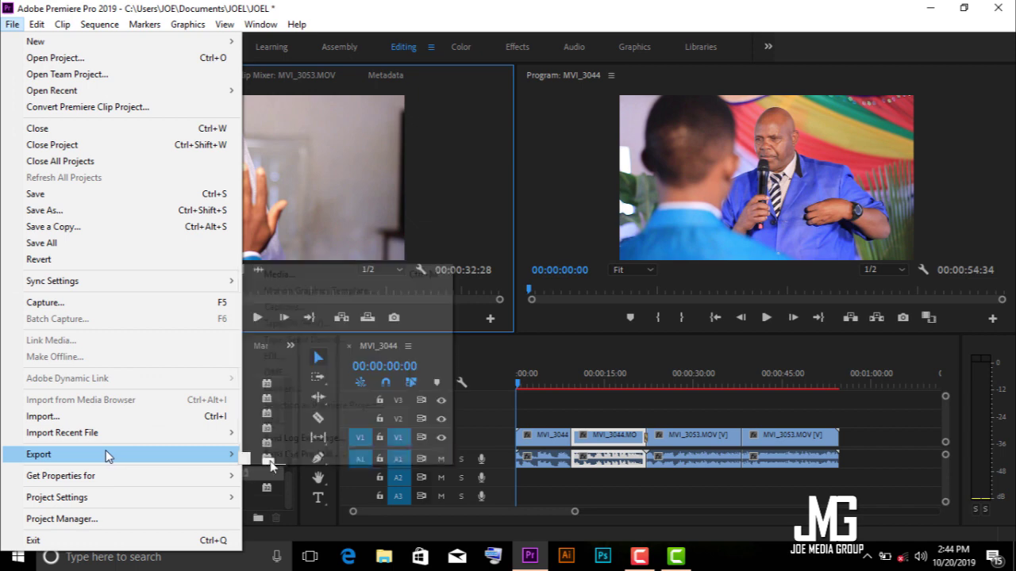
pyautogui.click(283, 275)
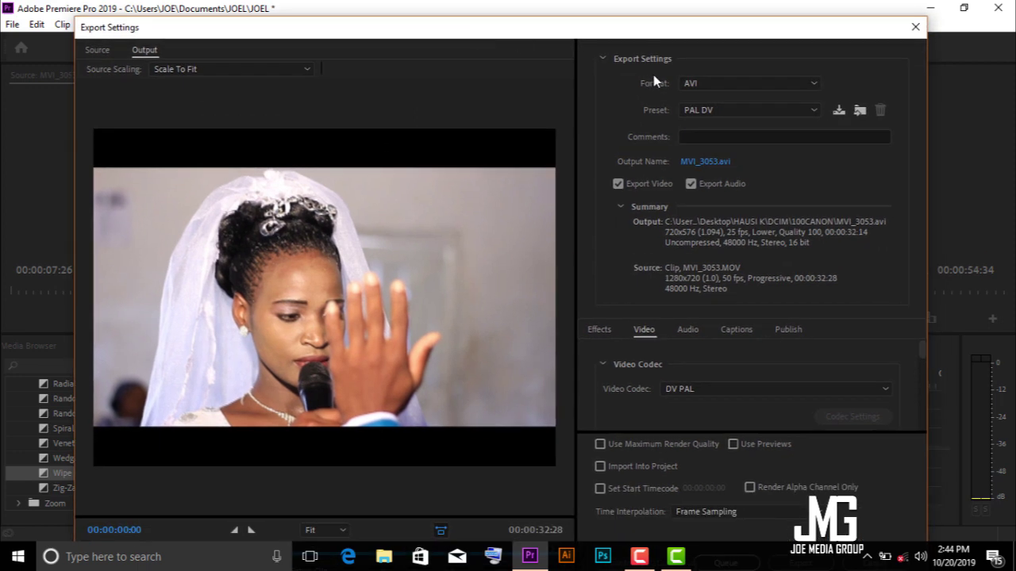
# Set the export format to H.264.
pyautogui.click(761, 84)
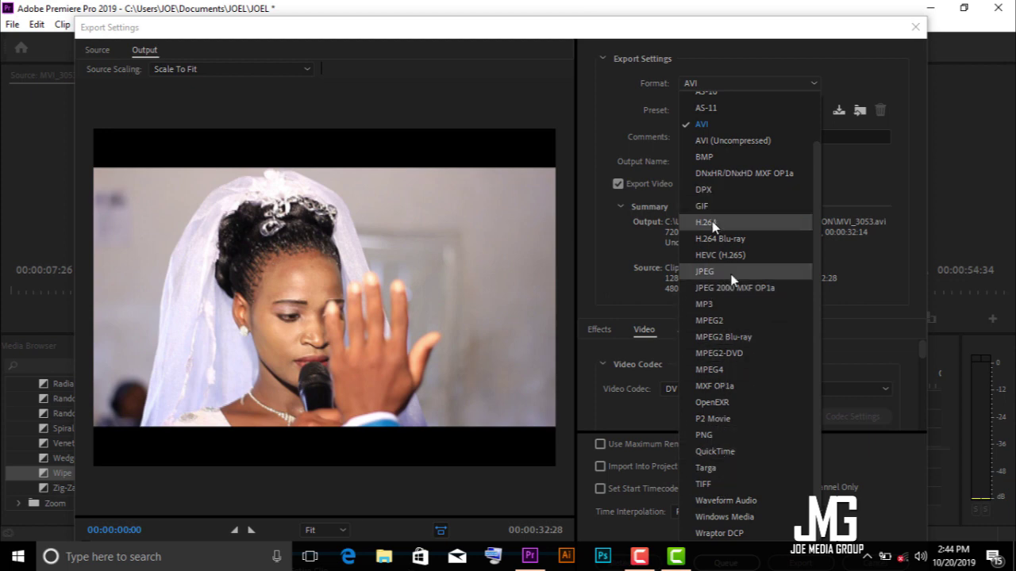
pyautogui.click(712, 225)
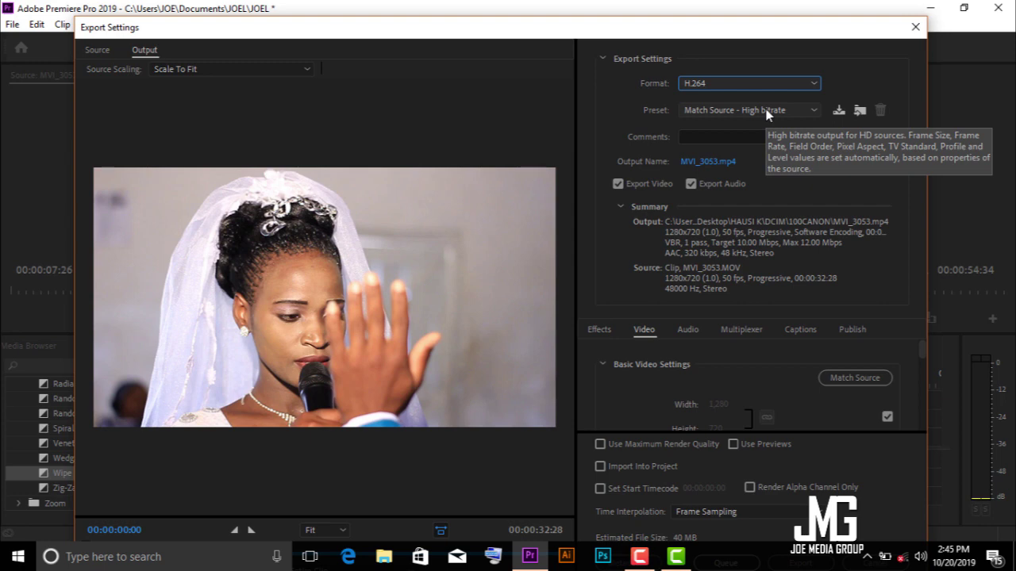
pyautogui.click(765, 85)
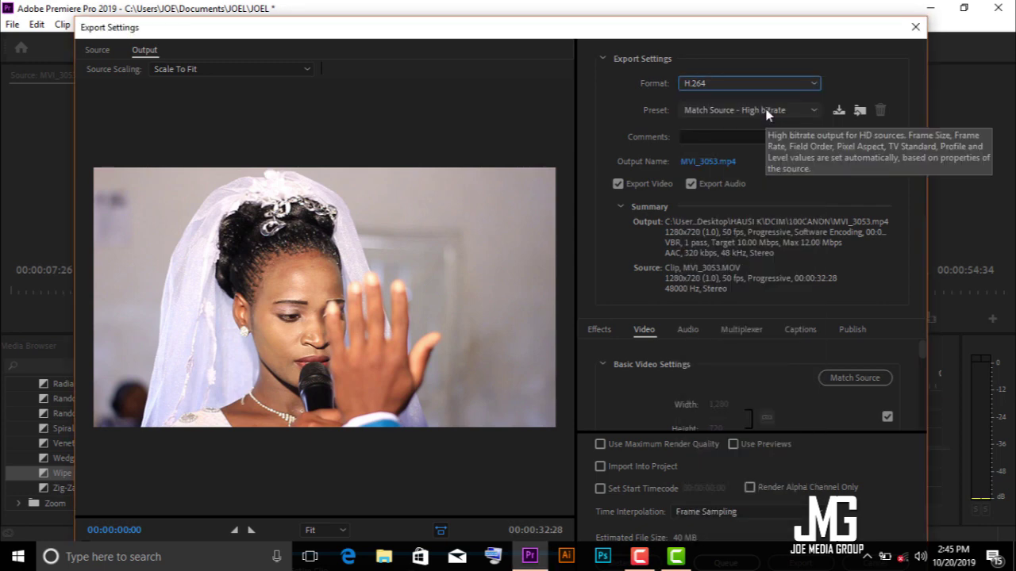
pyautogui.click(765, 84)
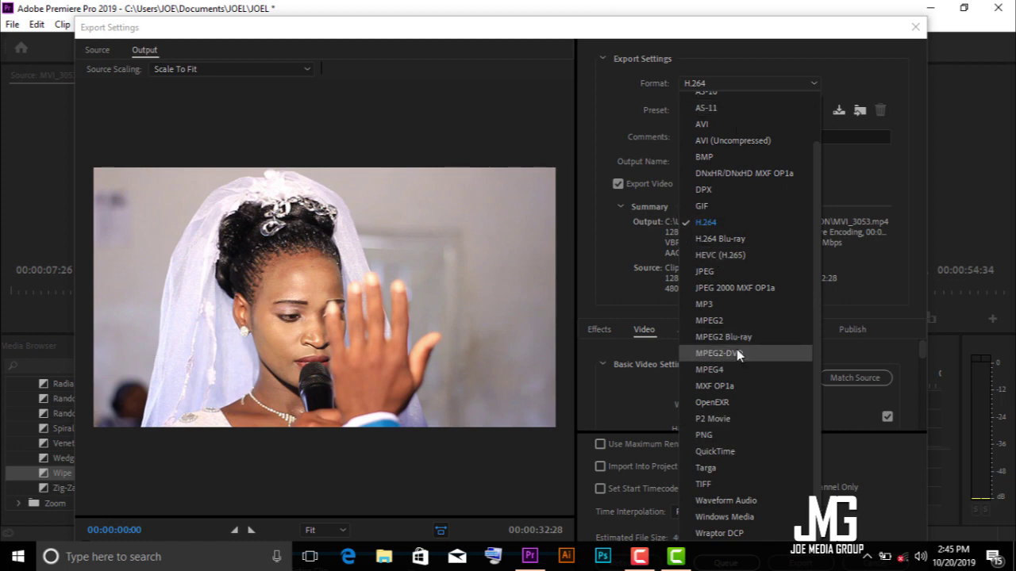
pyautogui.click(706, 223)
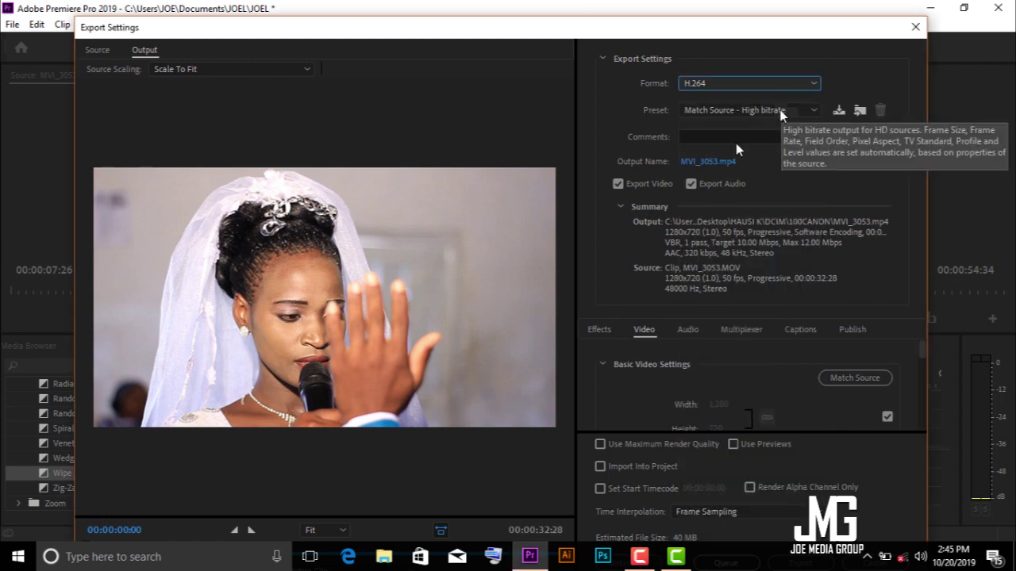
# Try the High Quality 720p HD export preset and switch it to High Quality 1080p HD.
pyautogui.click(736, 110)
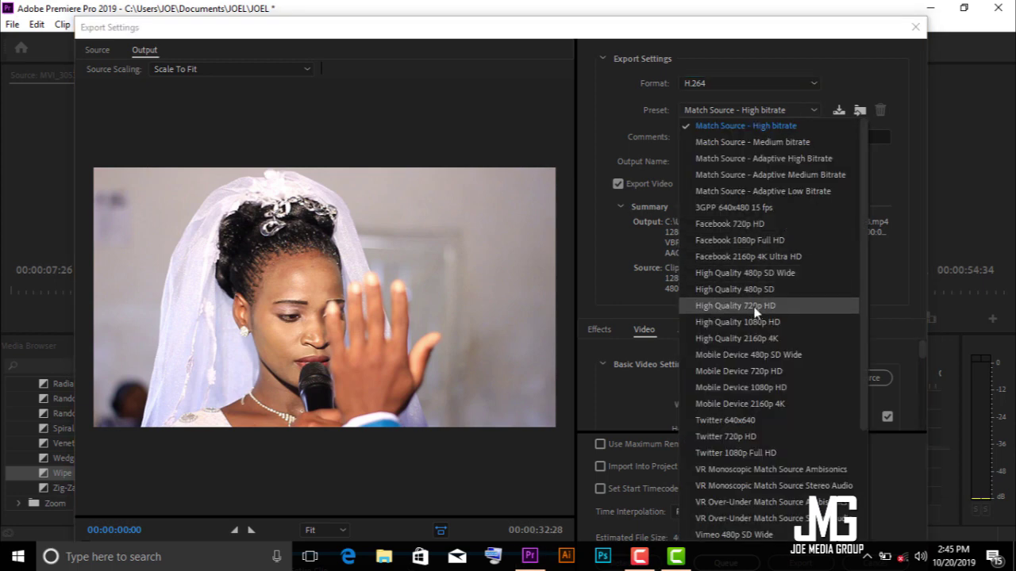
pyautogui.click(752, 310)
pyautogui.click(746, 110)
pyautogui.click(751, 158)
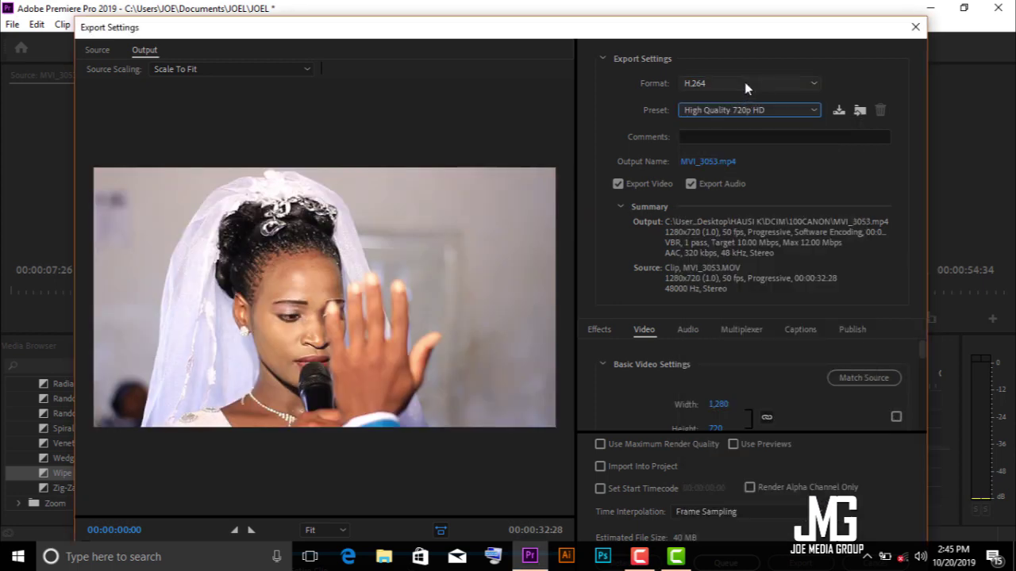
pyautogui.click(749, 111)
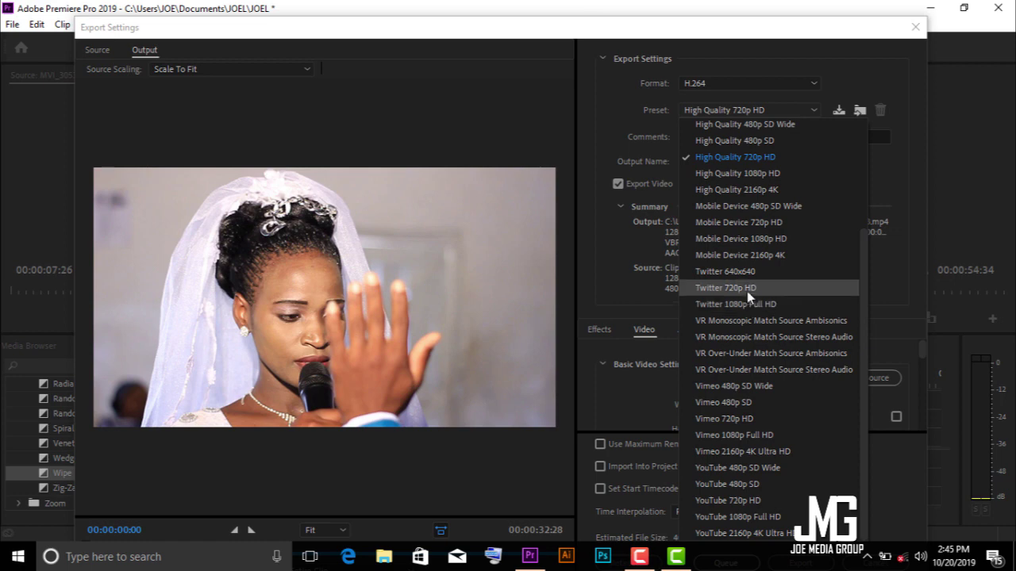
pyautogui.click(746, 86)
pyautogui.click(748, 111)
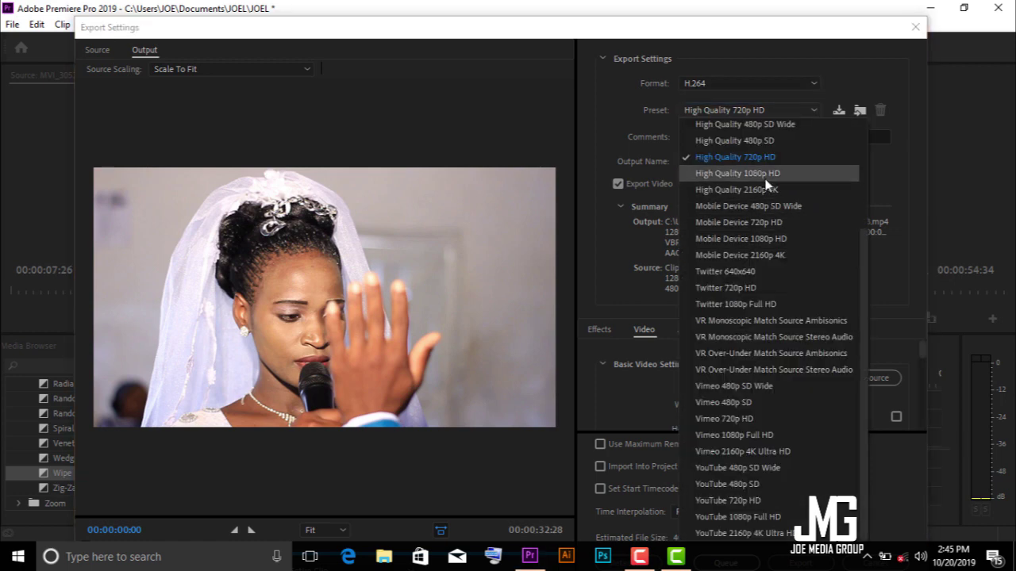
pyautogui.click(763, 175)
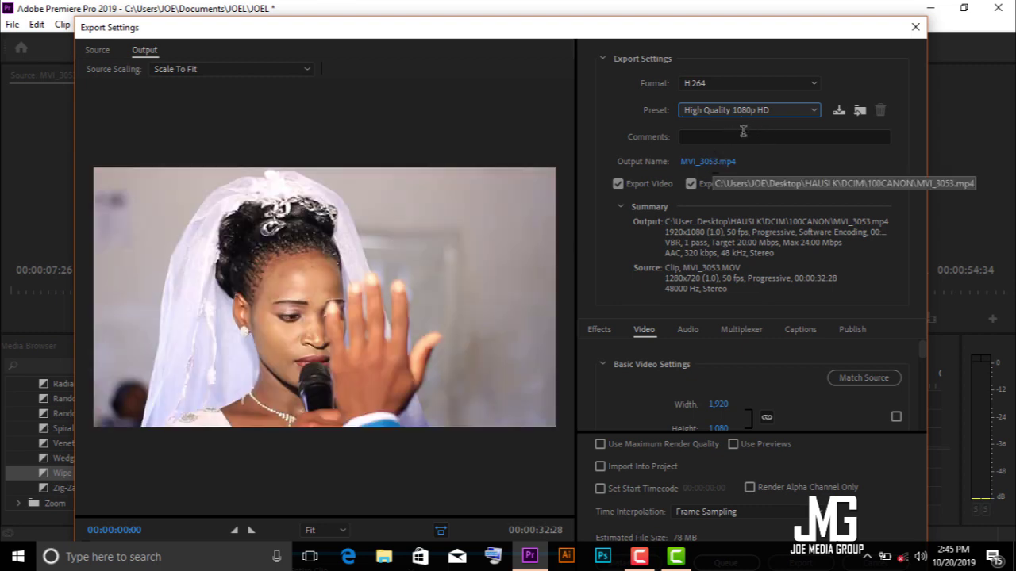
# Name the output file JOEL and save it as an MP4 in the 100CANON folder.
pyautogui.click(713, 165)
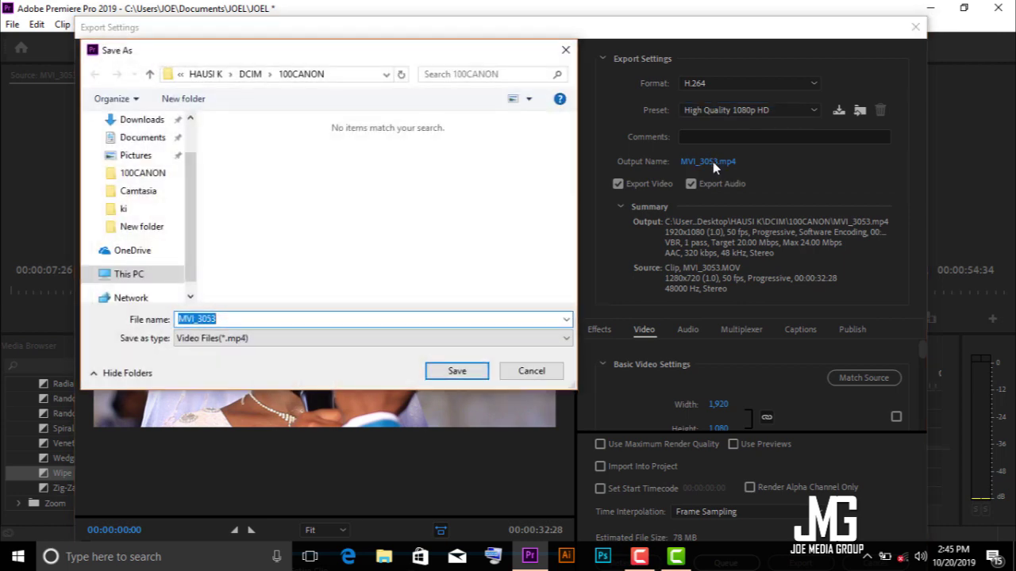
pyautogui.write('joe')
pyautogui.press('BackSpace')
pyautogui.press('BackSpace')
pyautogui.press('BackSpace')
pyautogui.write('joe')
pyautogui.press('BackSpace')
pyautogui.press('BackSpace')
pyautogui.press('BackSpace')
pyautogui.write('JOEL')
pyautogui.click(456, 371)
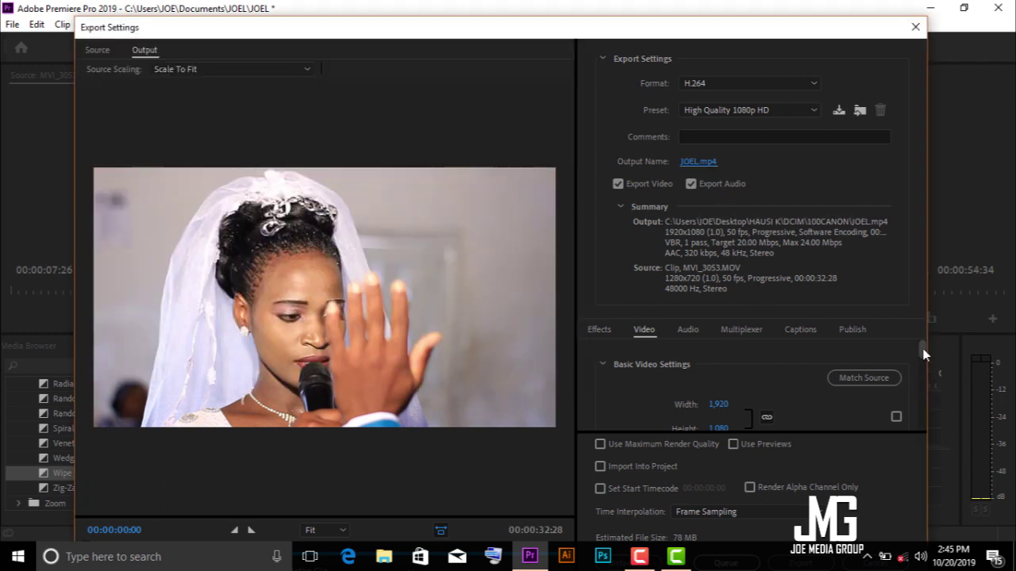
# Set the target bitrate to 5.01 Mbps and resize the Export Settings dialog so that it fits on the screen.
pyautogui.moveTo(922, 348); pyautogui.dragTo(929, 406)
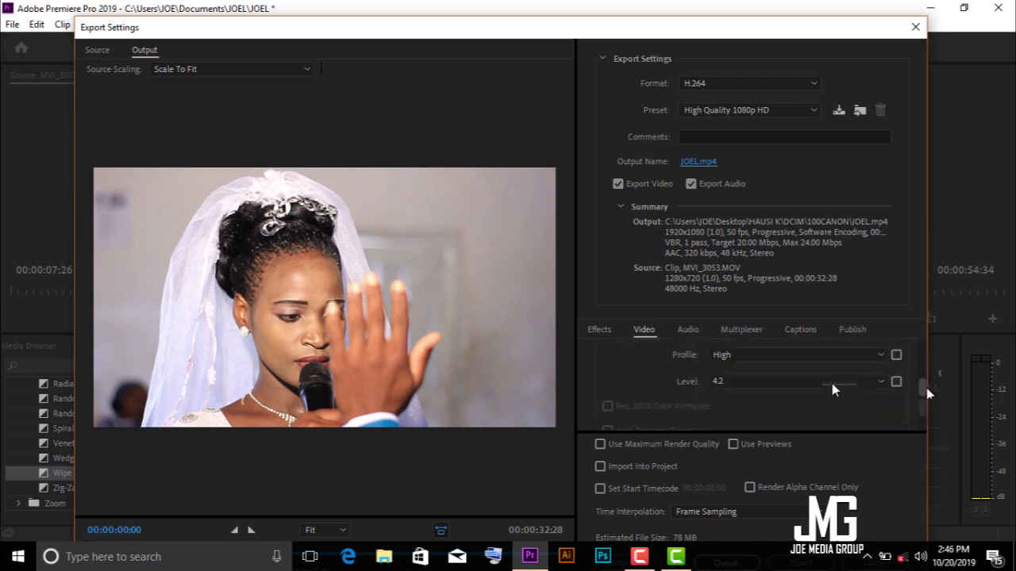
pyautogui.moveTo(755, 358); pyautogui.dragTo(722, 364)
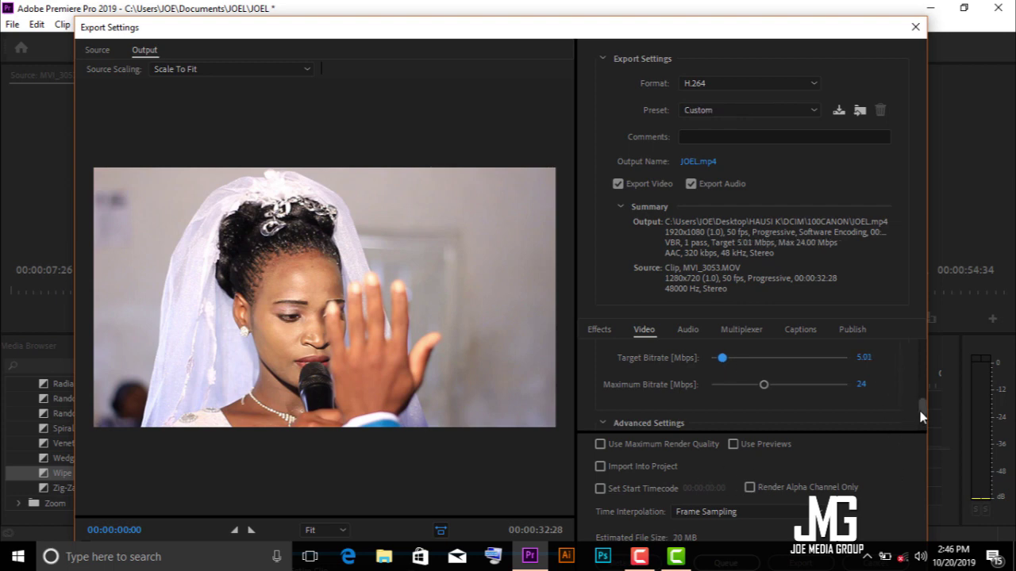
pyautogui.moveTo(922, 411); pyautogui.dragTo(921, 429)
pyautogui.moveTo(480, 38); pyautogui.dragTo(471, 22)
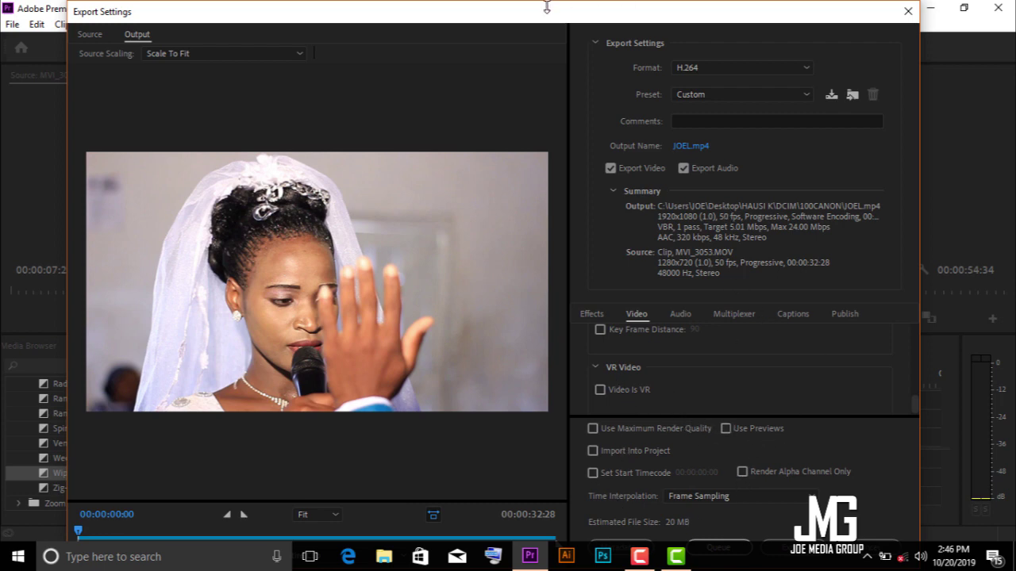
pyautogui.moveTo(546, 7); pyautogui.dragTo(546, 112)
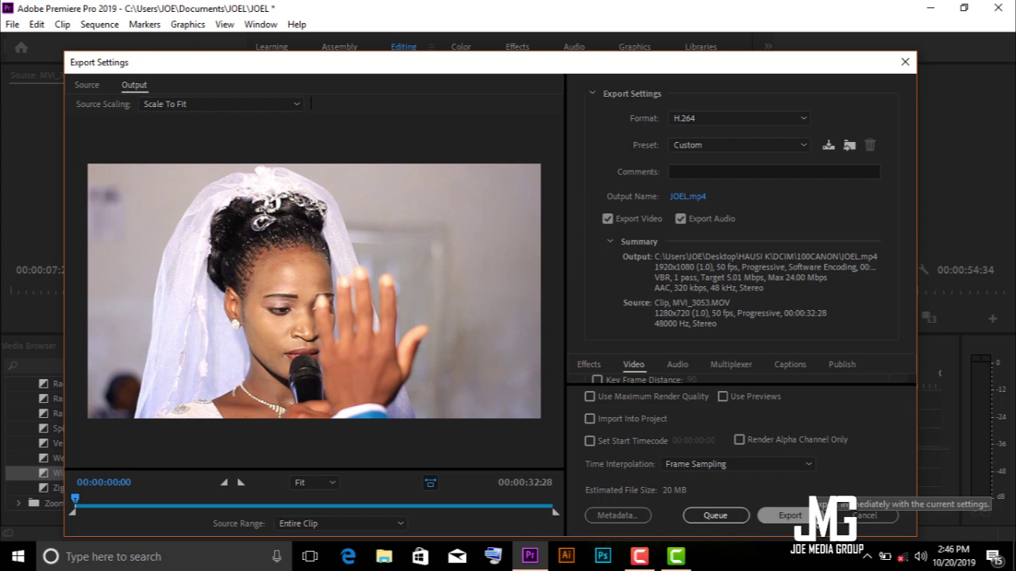
pyautogui.rightClick(651, 558)
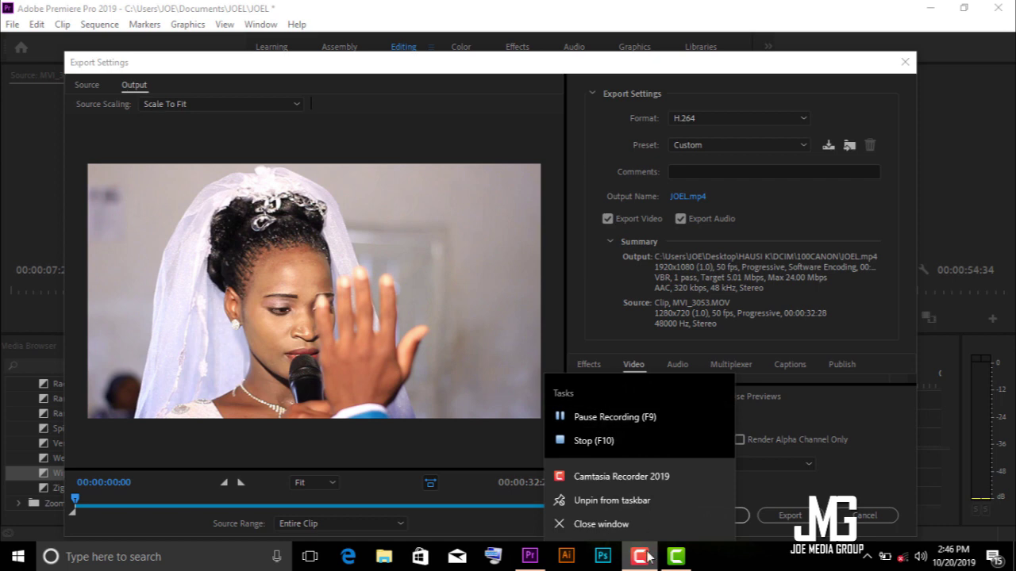
pyautogui.click(649, 555)
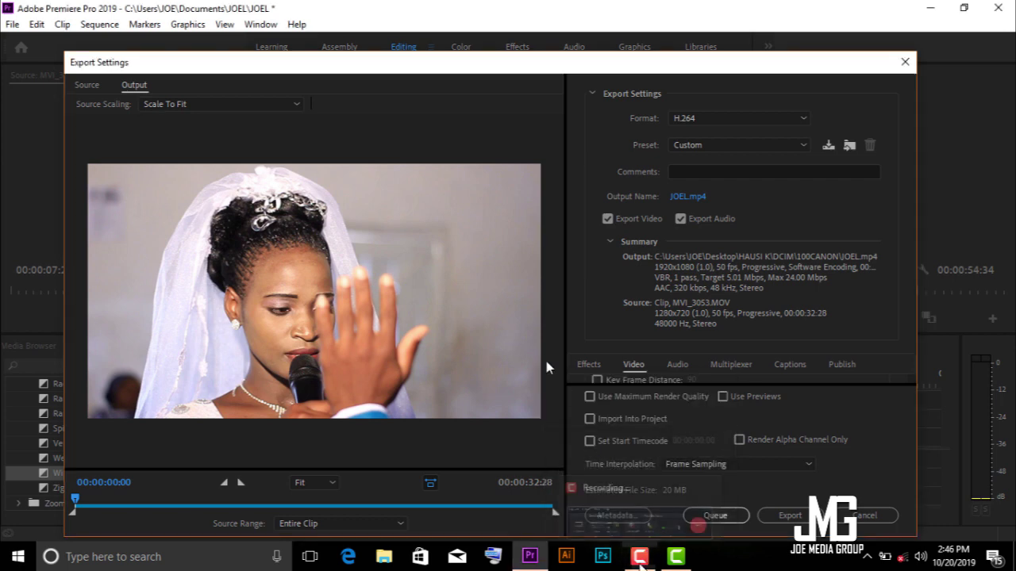
pyautogui.moveTo(640, 559)
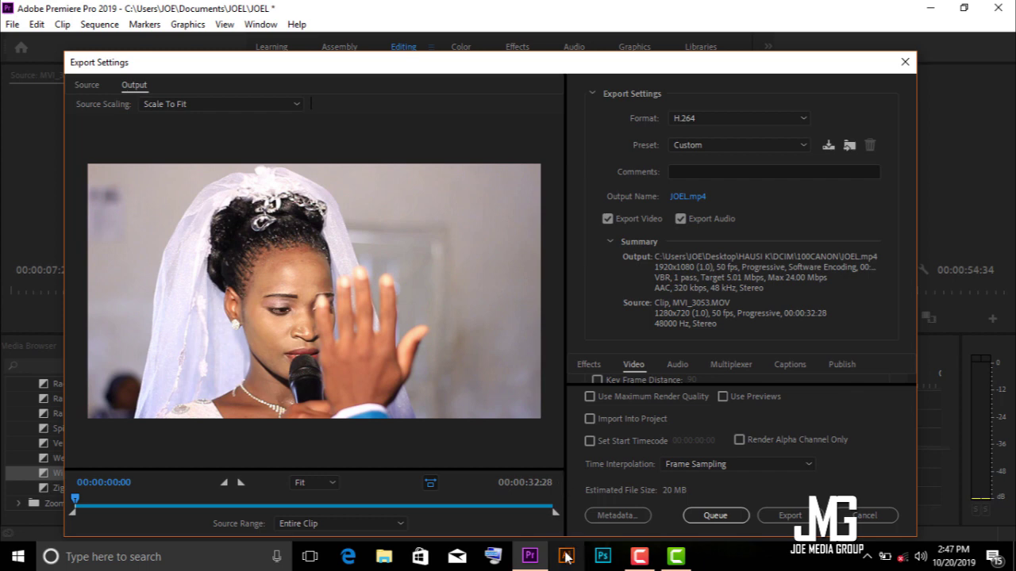
pyautogui.click(639, 556)
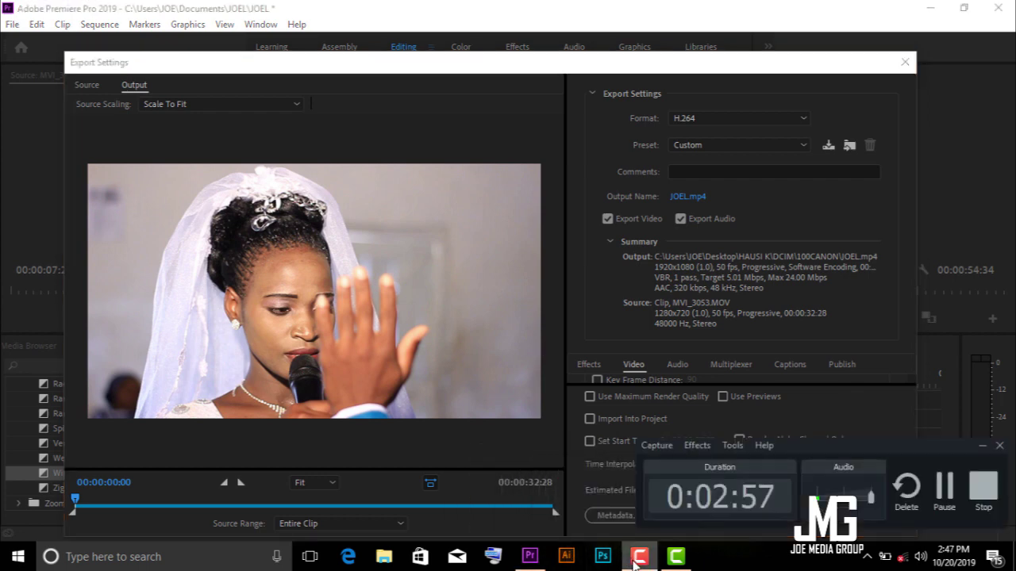